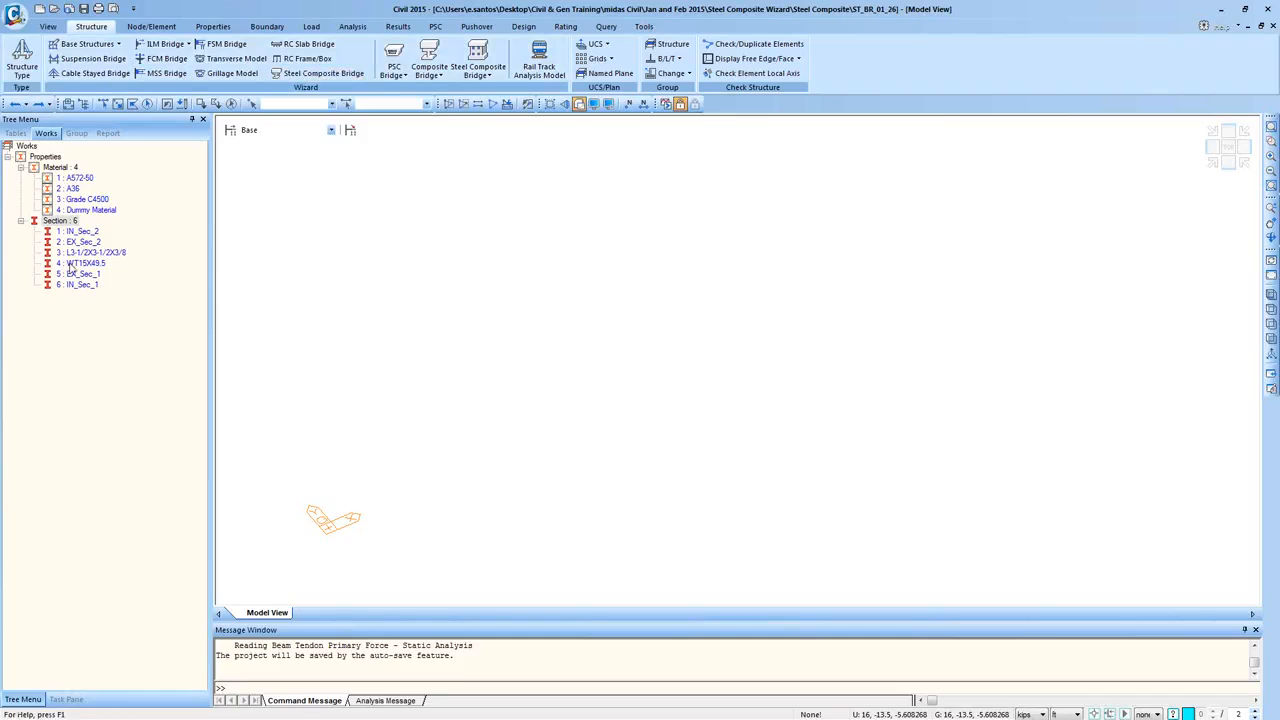
- Review the properties of the A572-50 steel material
right_click(90, 179)
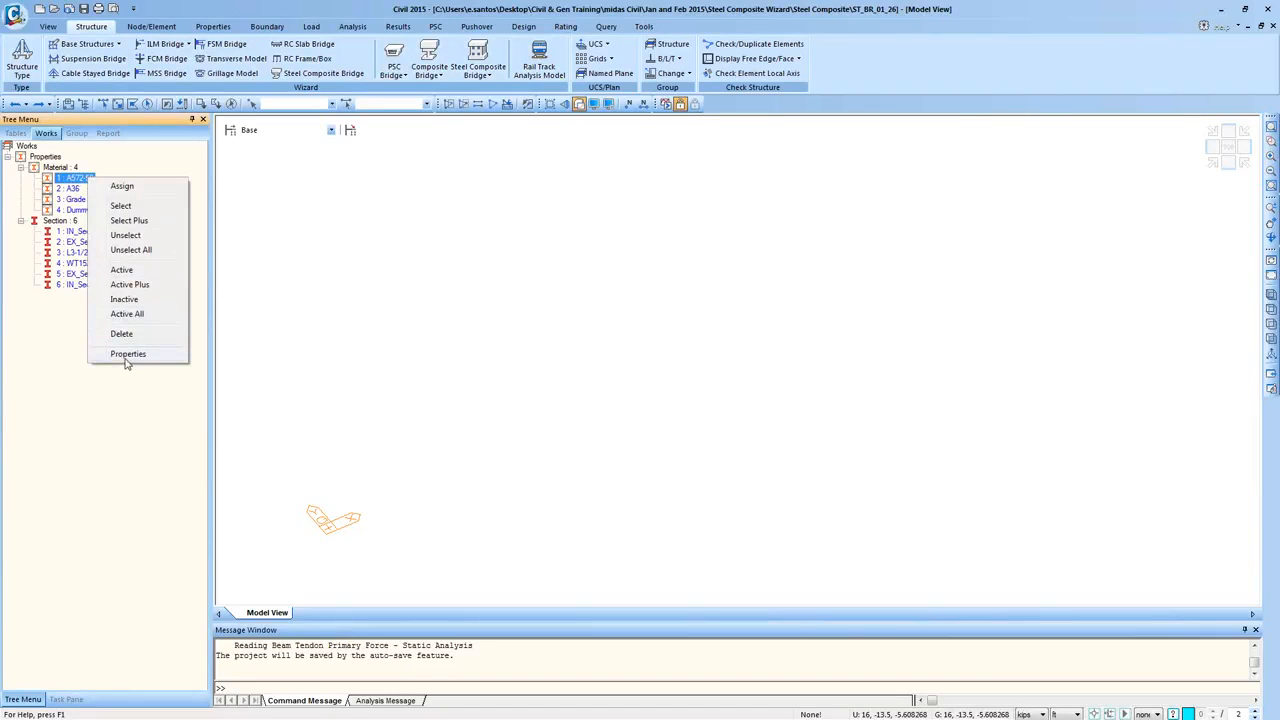
click(126, 356)
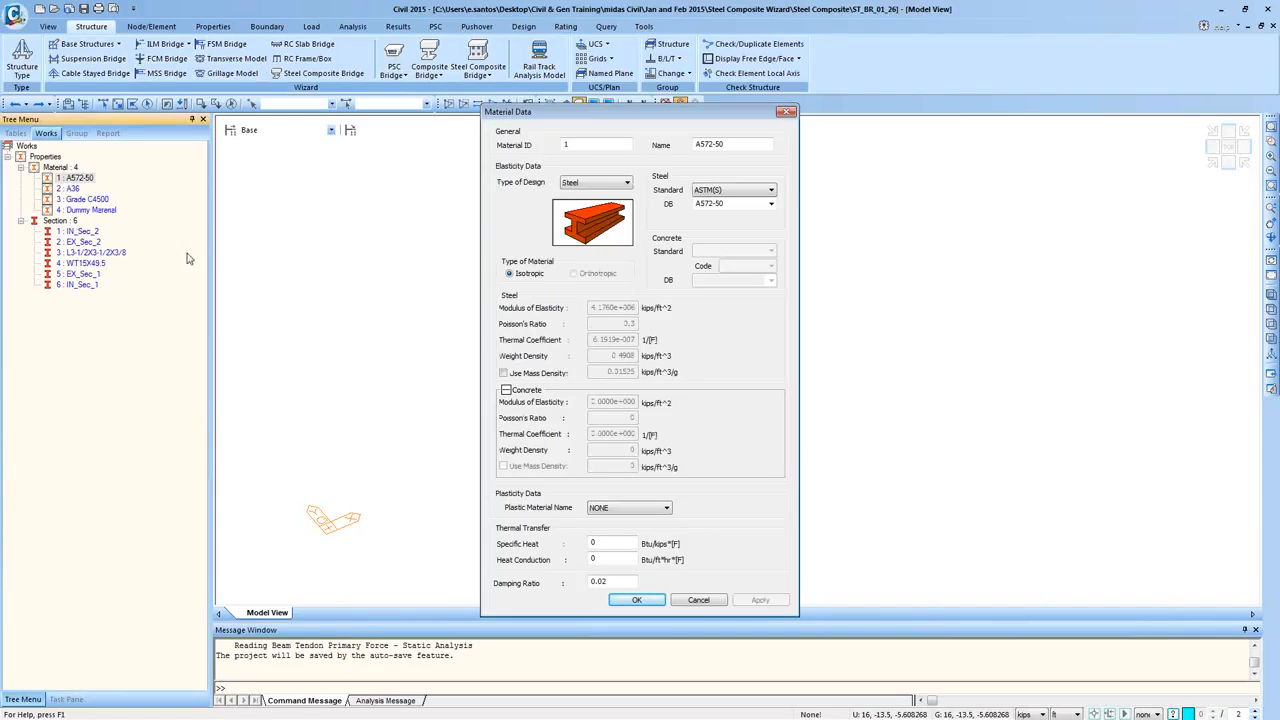
click(787, 111)
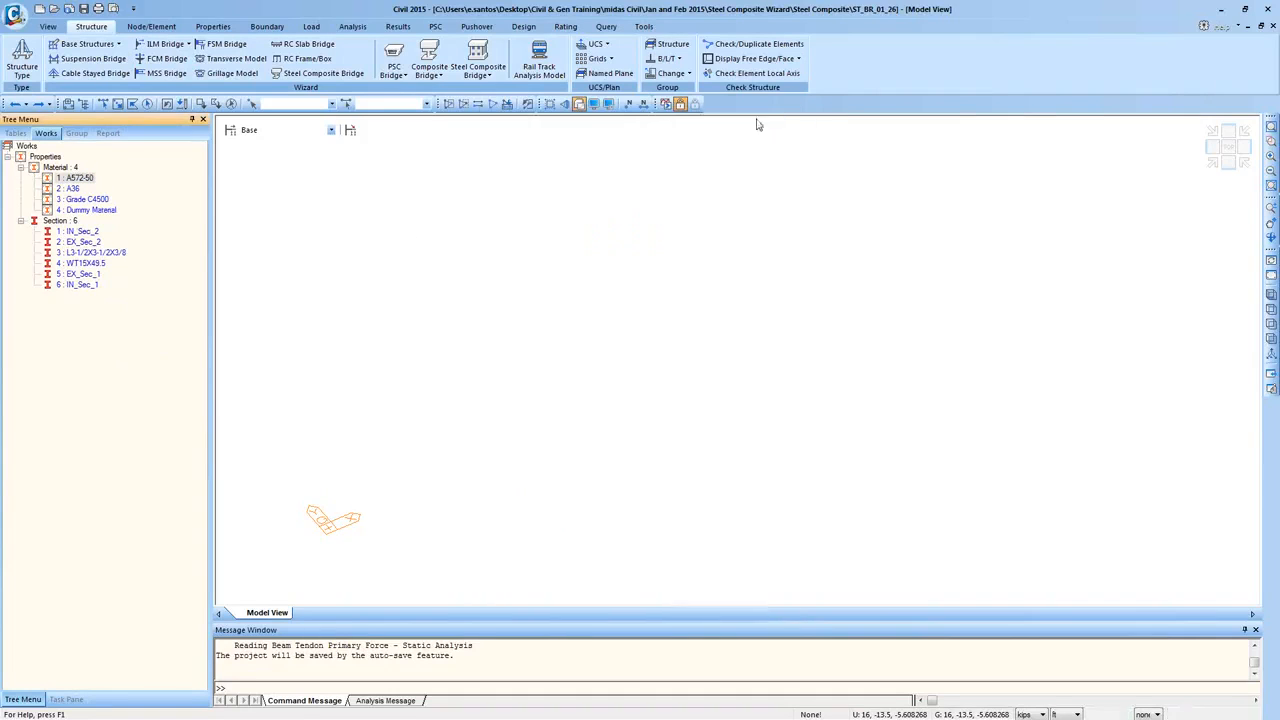
- Review the composite section data of IN_Sec_2
click(80, 232)
right_click(80, 236)
click(106, 410)
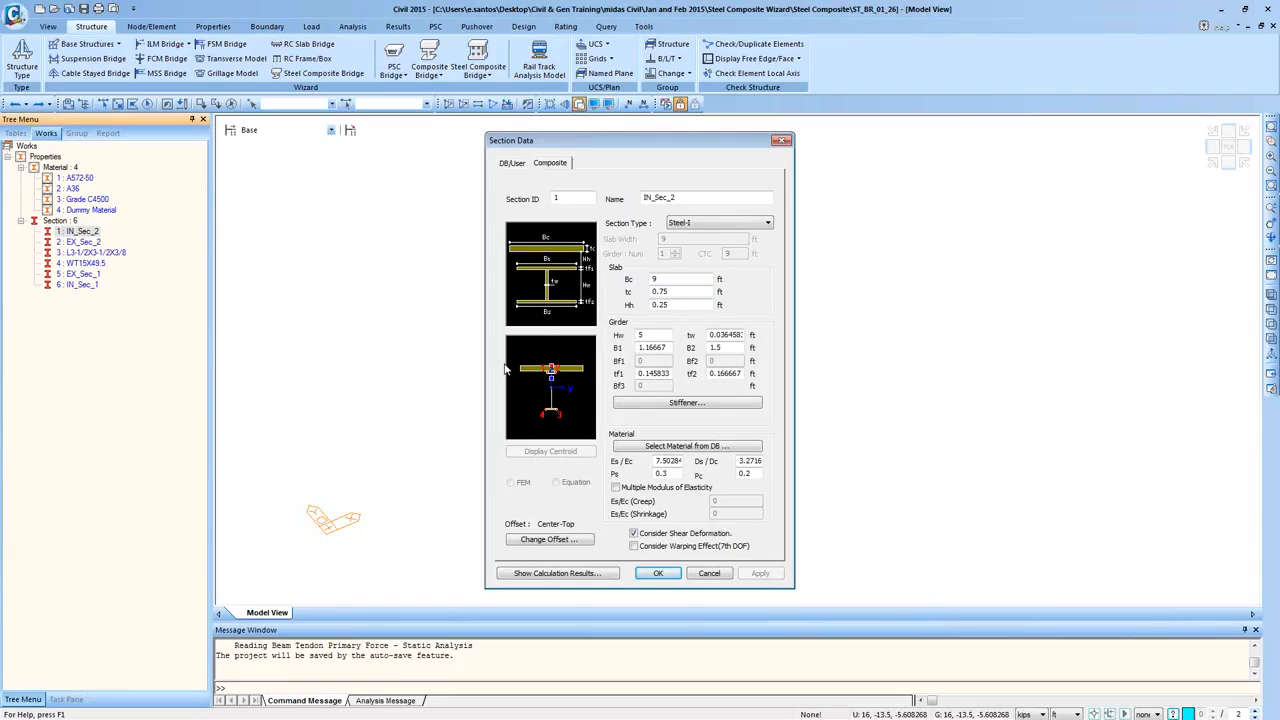
click(783, 142)
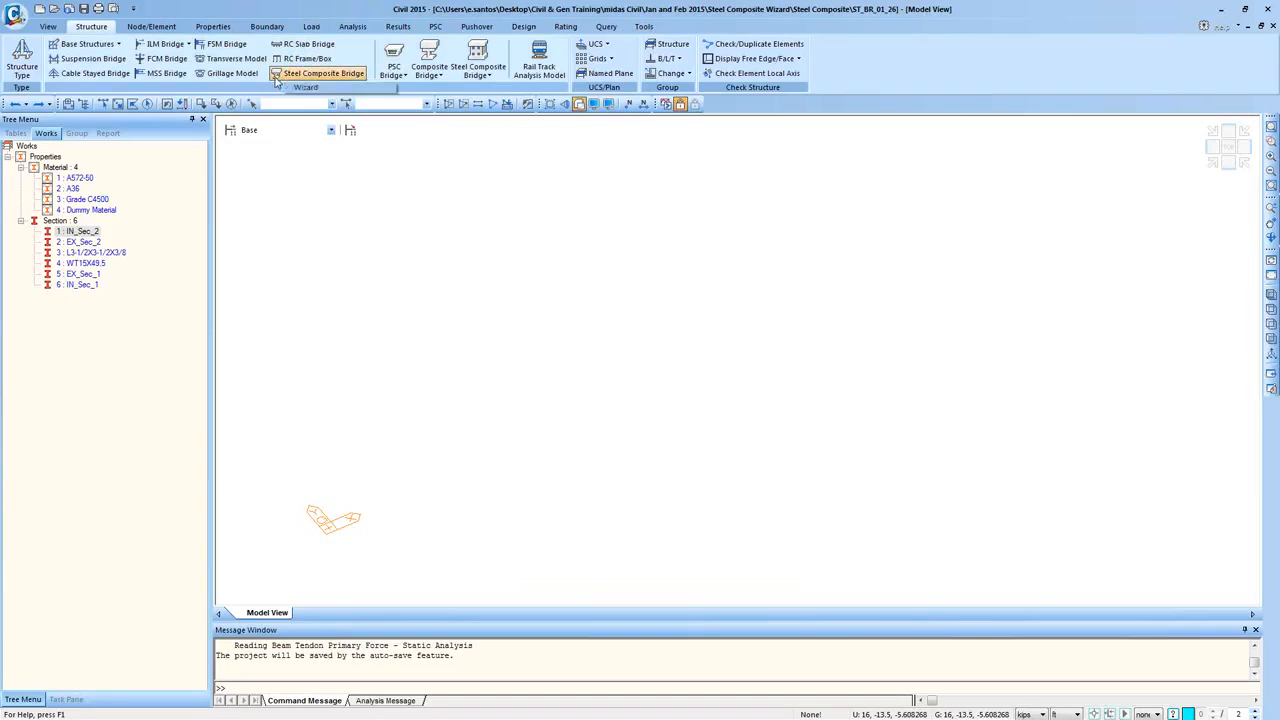
click(77, 133)
click(43, 134)
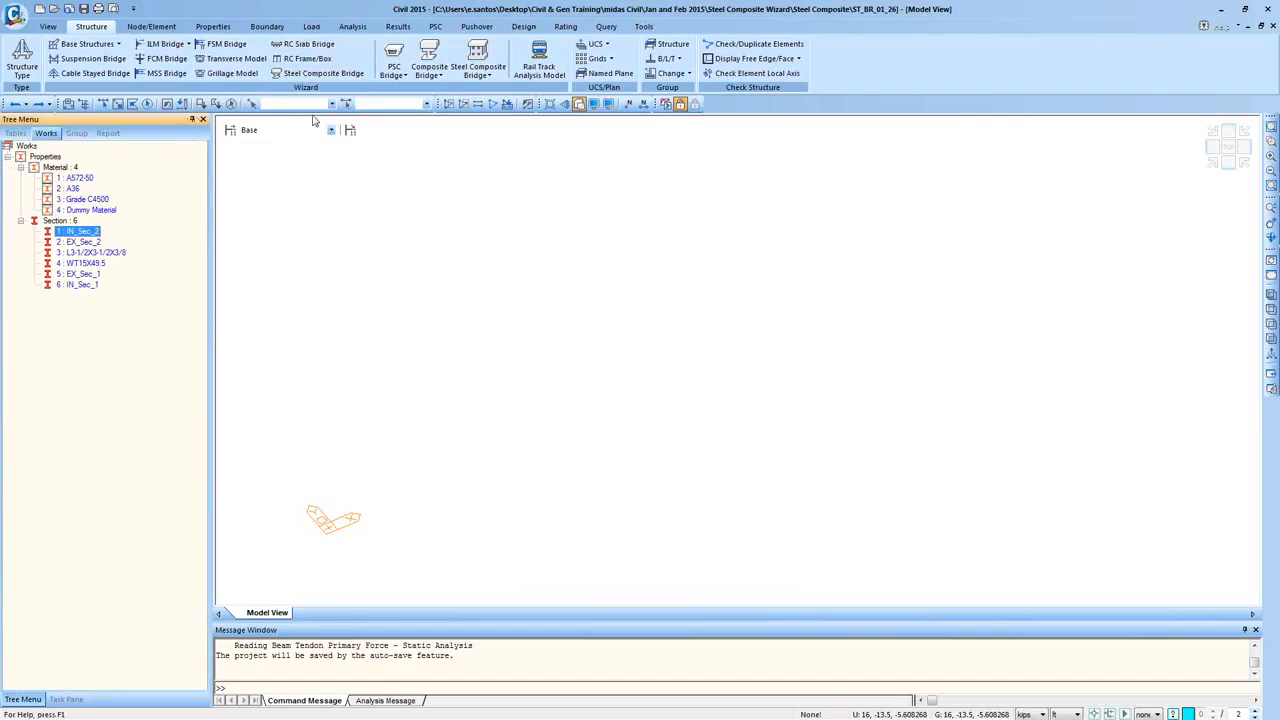
- Open the Steel Composite Bridge wizard and review the girder and modeling types, keeping Composite Steel I and All Frame
click(313, 74)
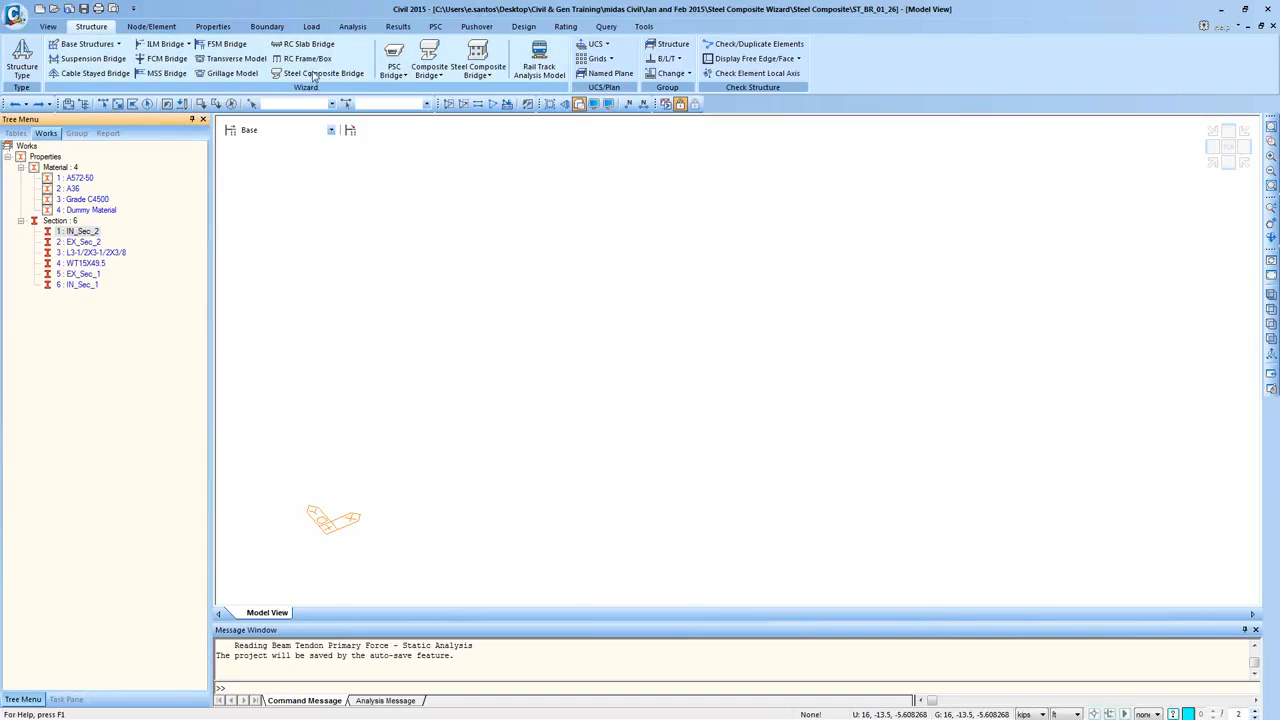
drag(0, 110, 449, 91)
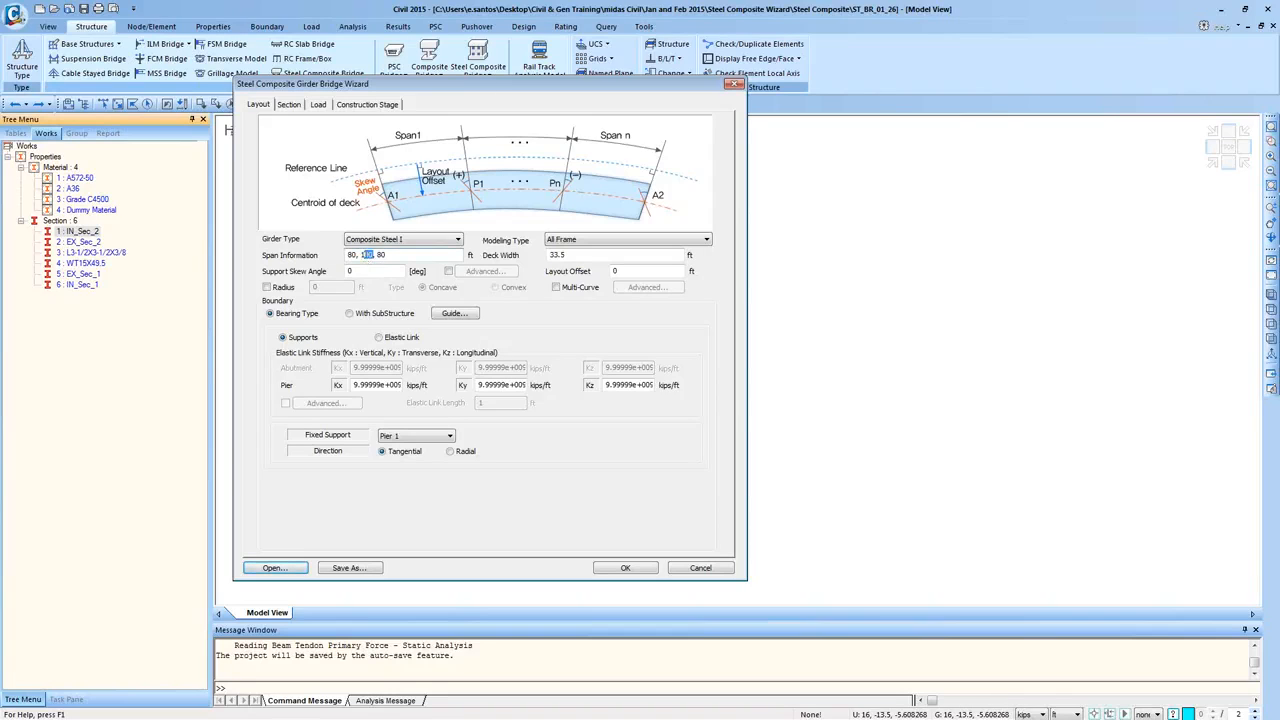
click(458, 240)
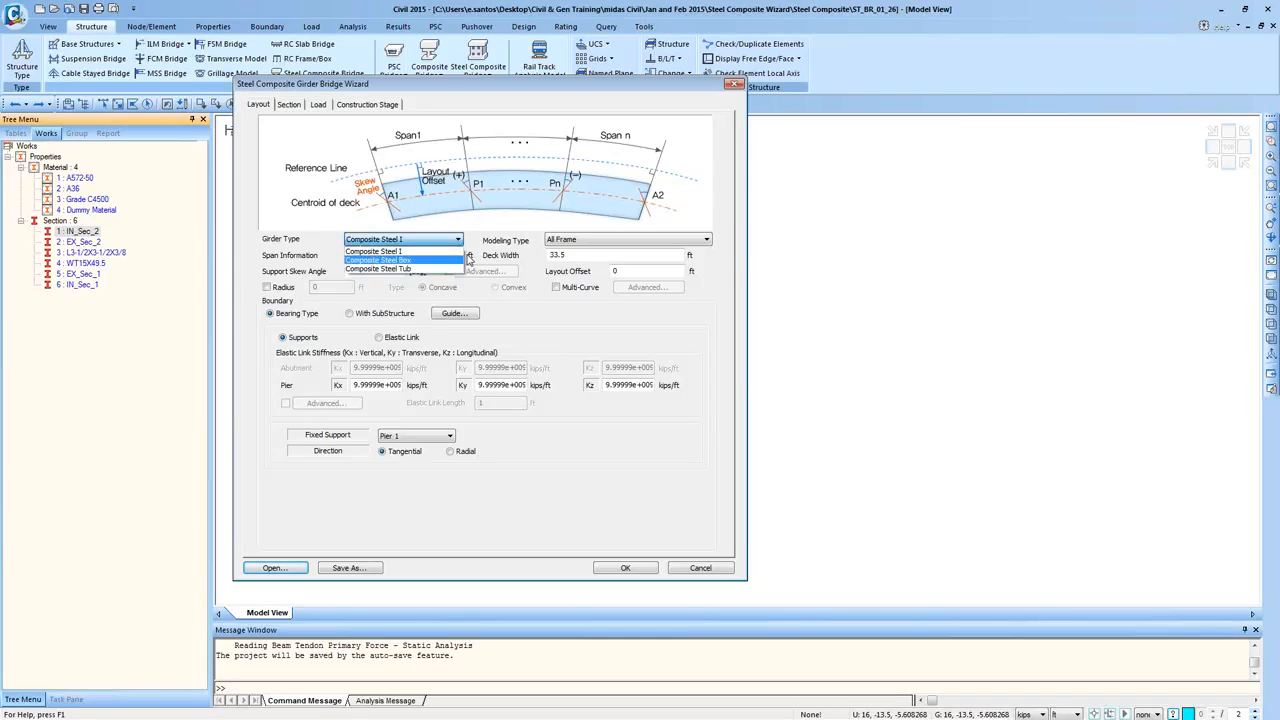
click(479, 248)
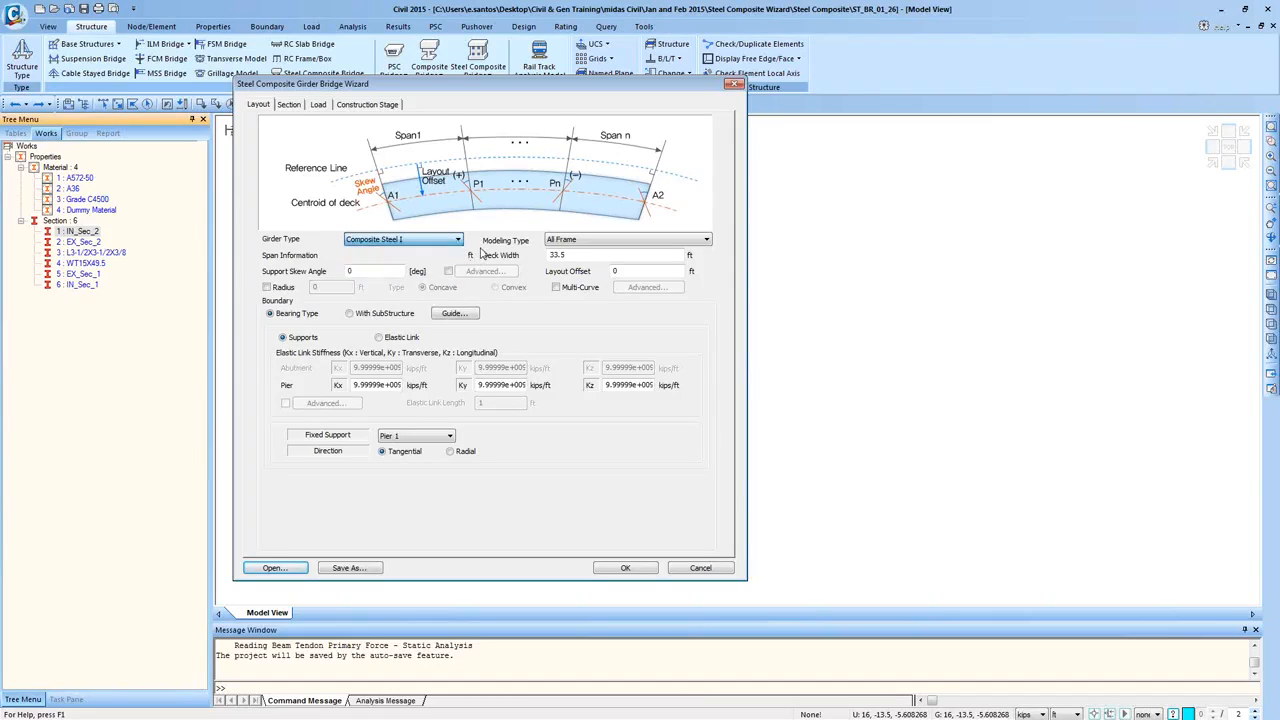
click(579, 241)
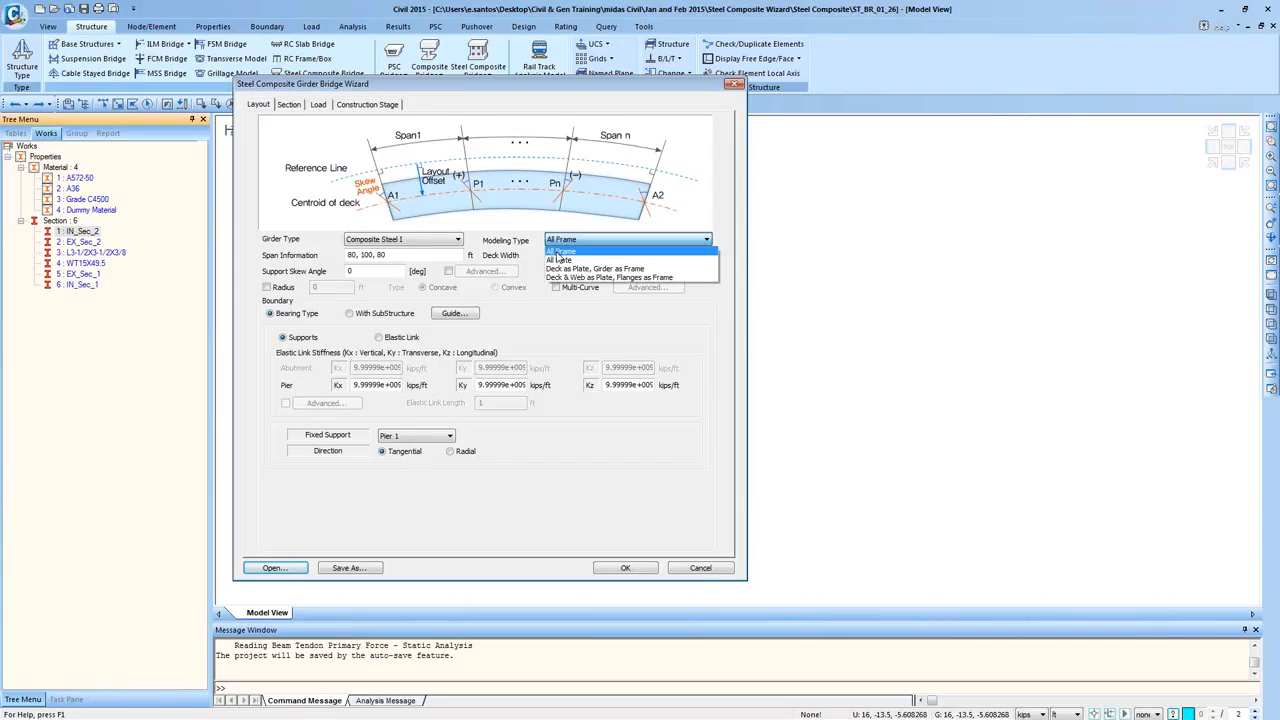
click(558, 252)
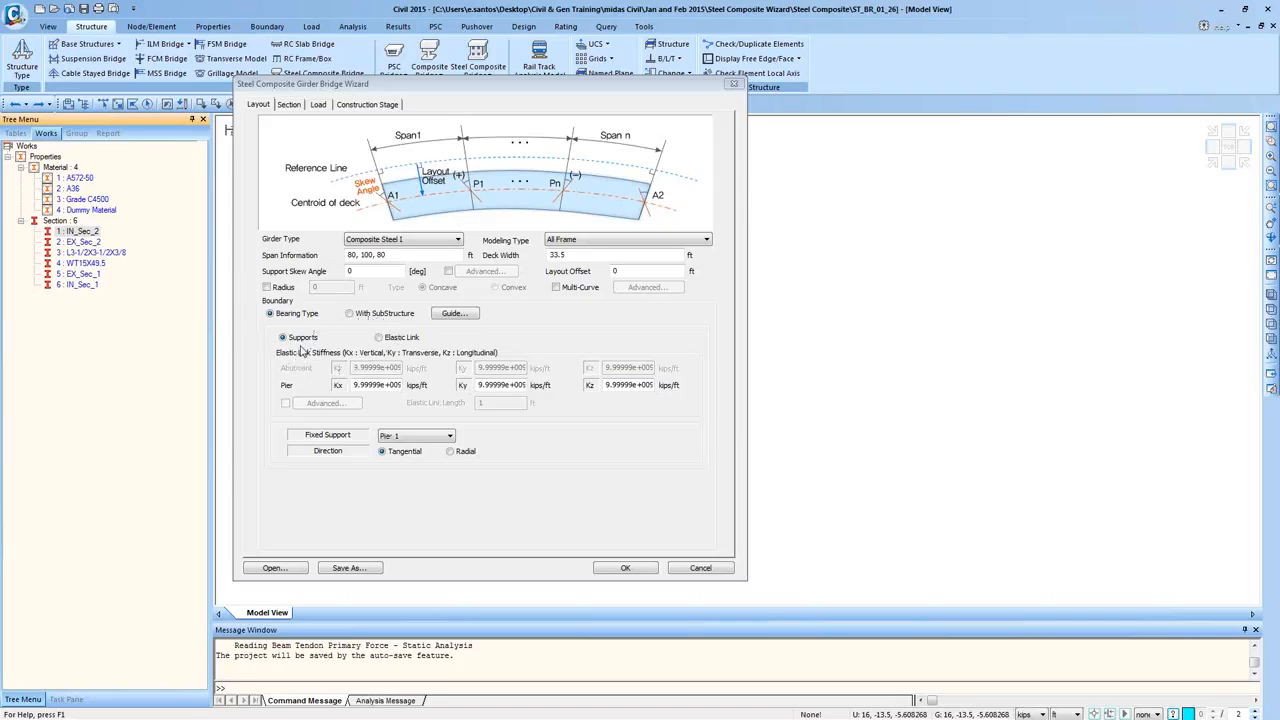
- Look at the With SubStructure boundary settings, return to Bearing Type and close the wizard
click(352, 313)
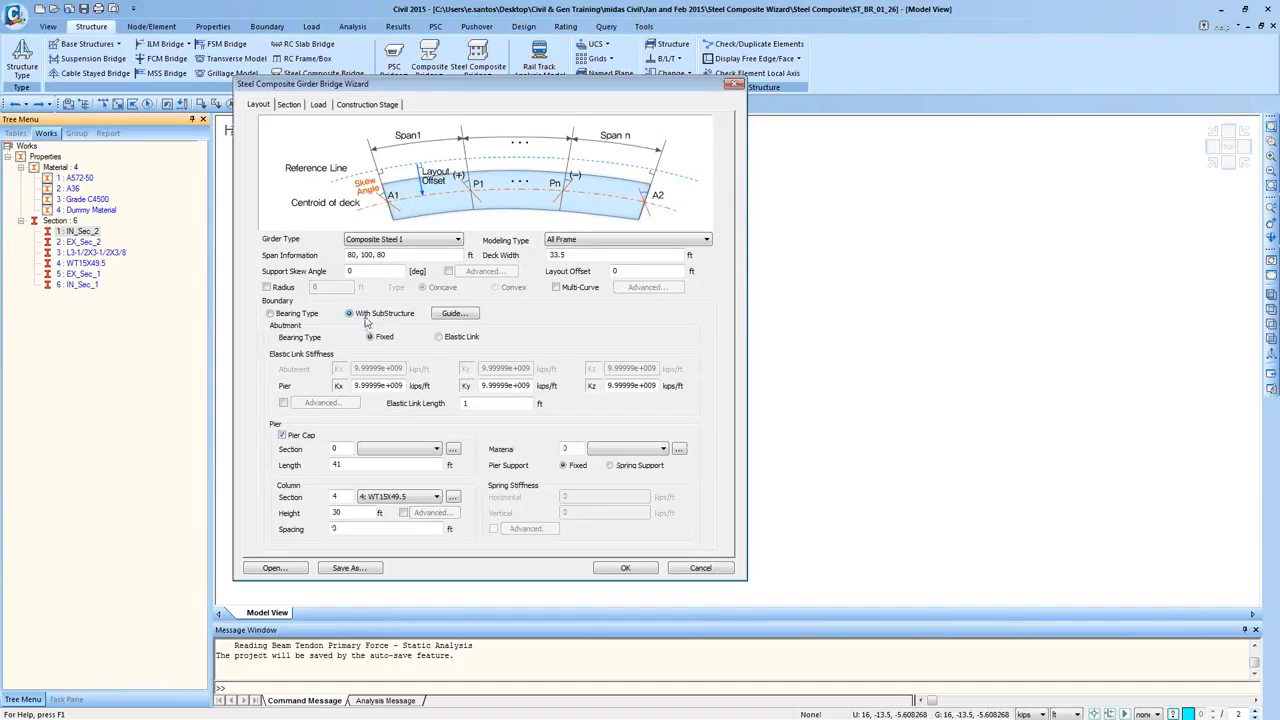
click(305, 316)
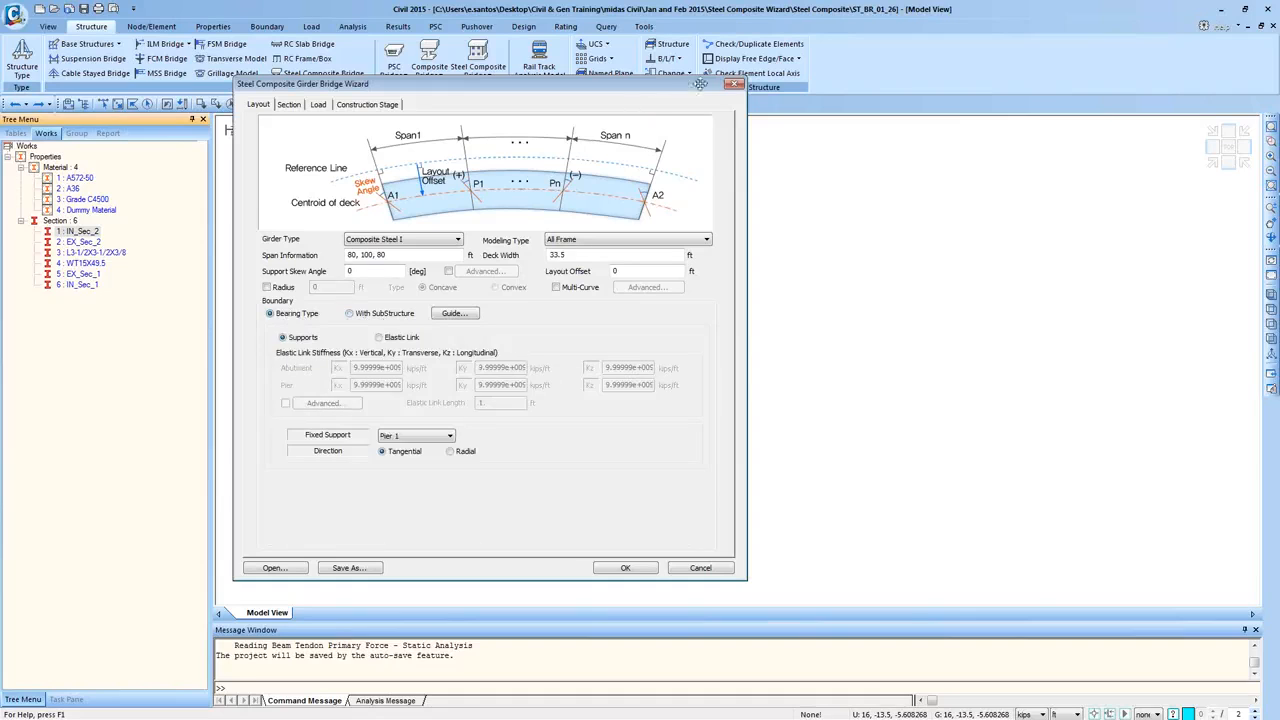
click(736, 84)
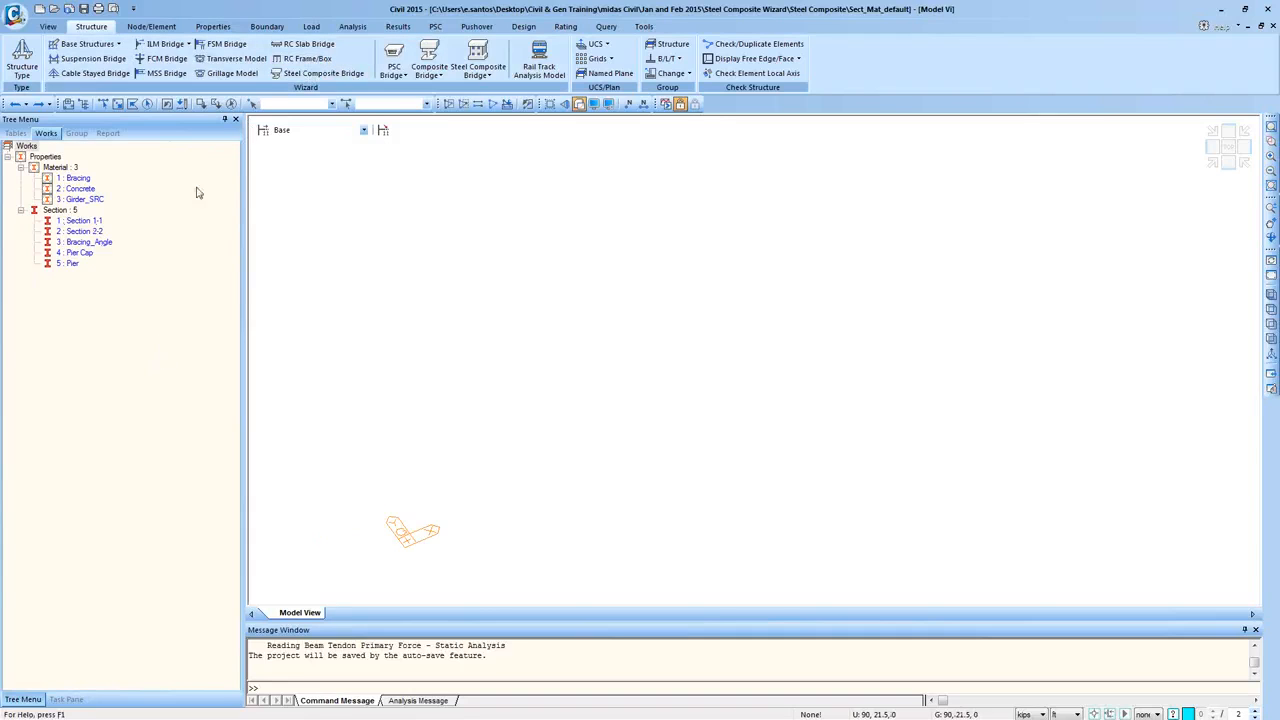
- Open the Steel Composite Bridge wizard in the Sect_Mat_default model and check the span information and deck width
drag(0, 80, 192, 50)
drag(338, 60, 464, 56)
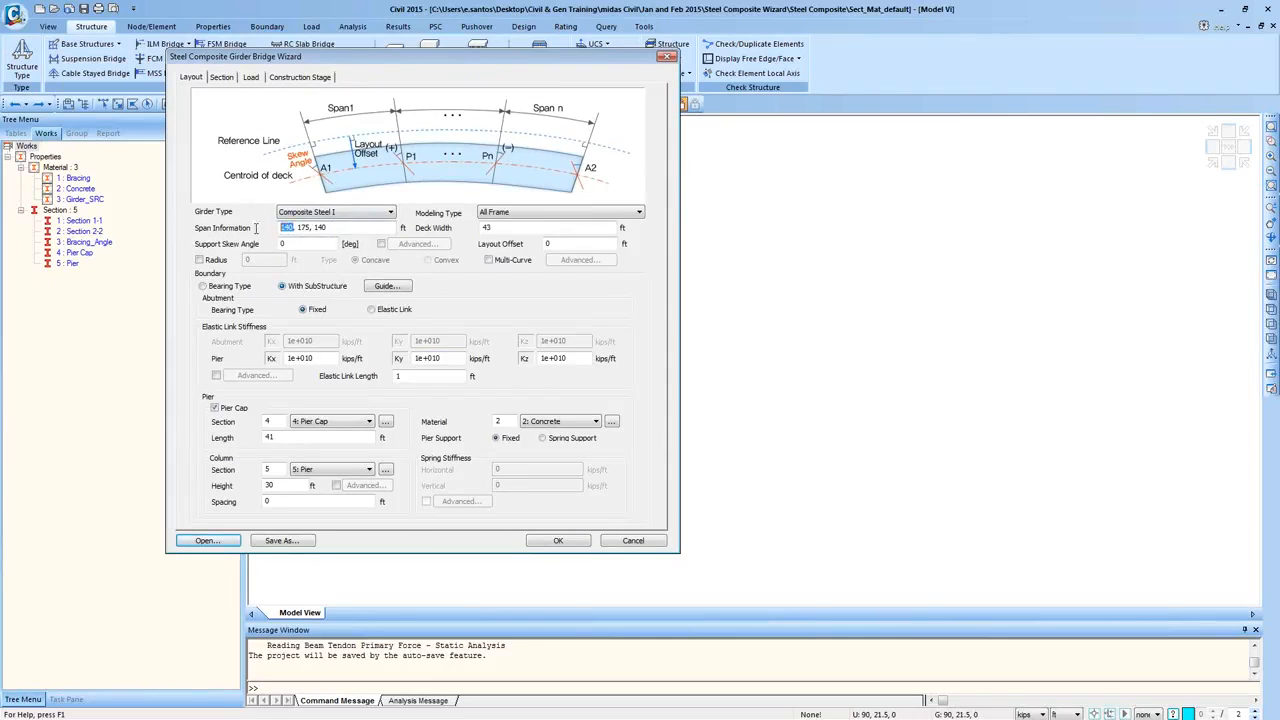
mouse_move(336, 229)
mouse_down()
mouse_move(282, 241)
mouse_move(352, 229)
mouse_move(258, 235)
mouse_move(334, 229)
mouse_up()
click(321, 229)
click(346, 230)
double_click(512, 227)
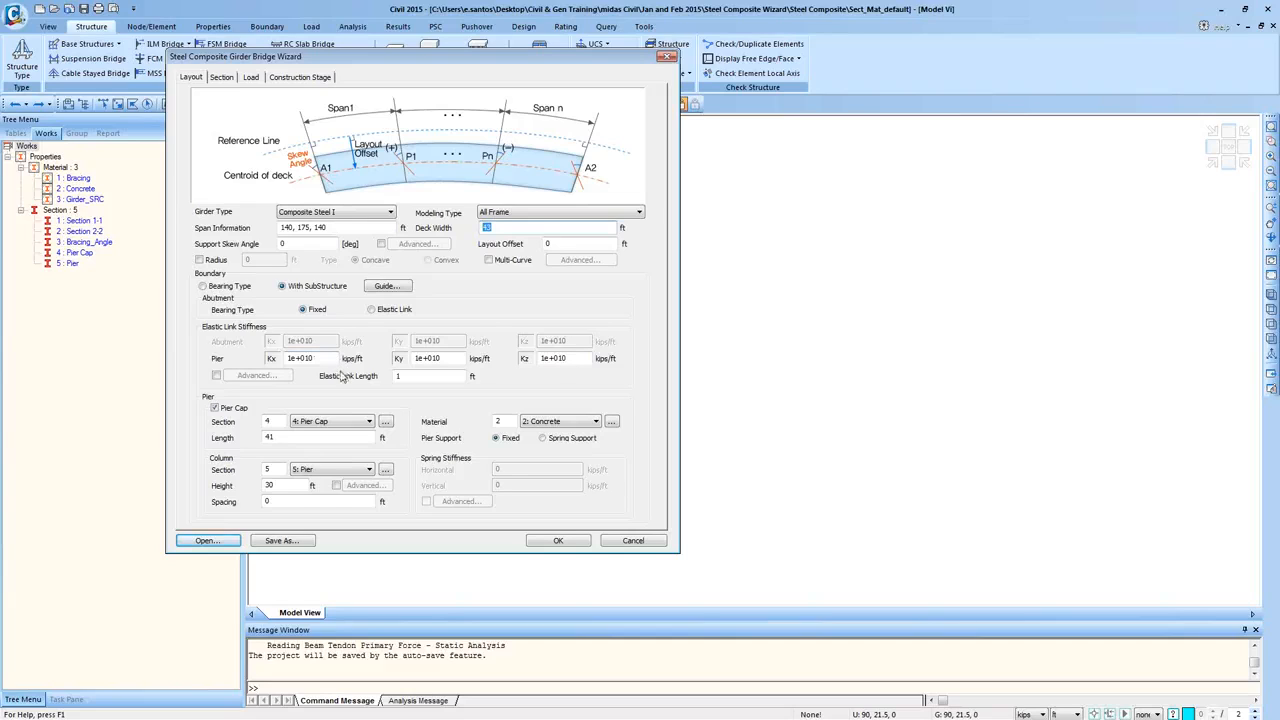
- Keep the pier cap enabled and examine the Pier Cap and Pier shapes in the section properties list
click(216, 409)
click(218, 410)
click(340, 422)
click(340, 422)
click(387, 421)
click(585, 339)
click(560, 328)
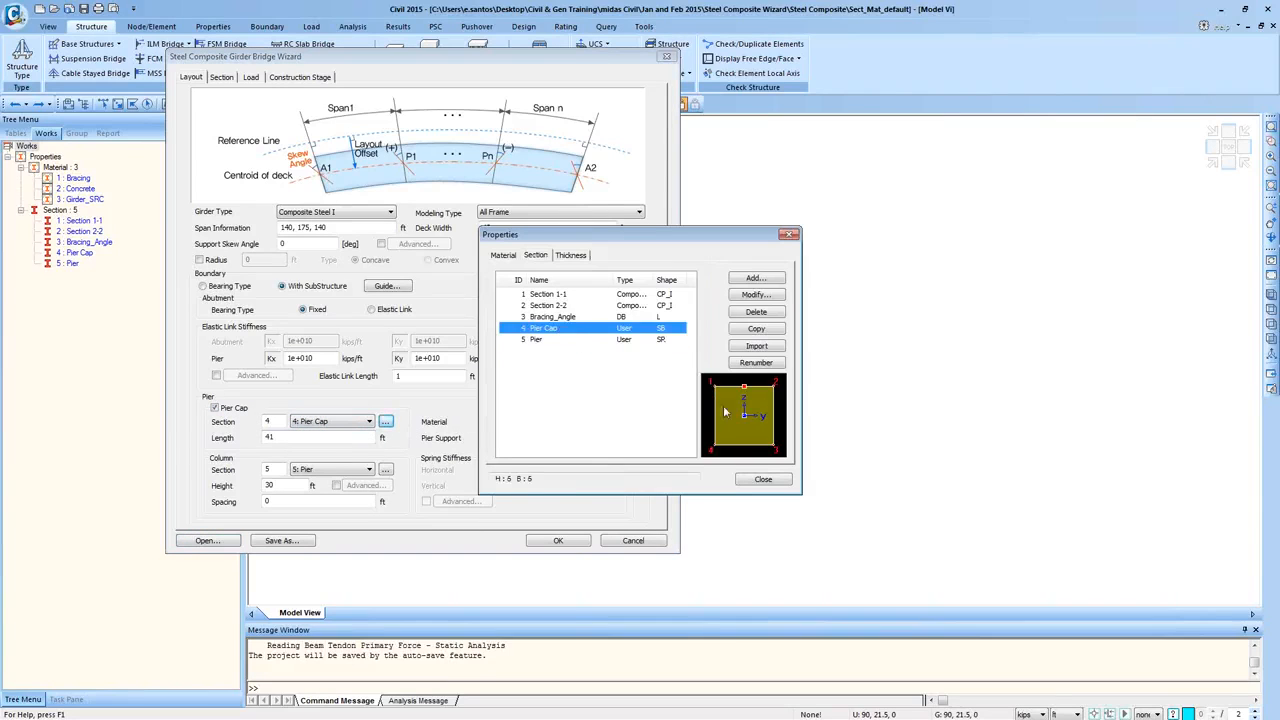
click(548, 343)
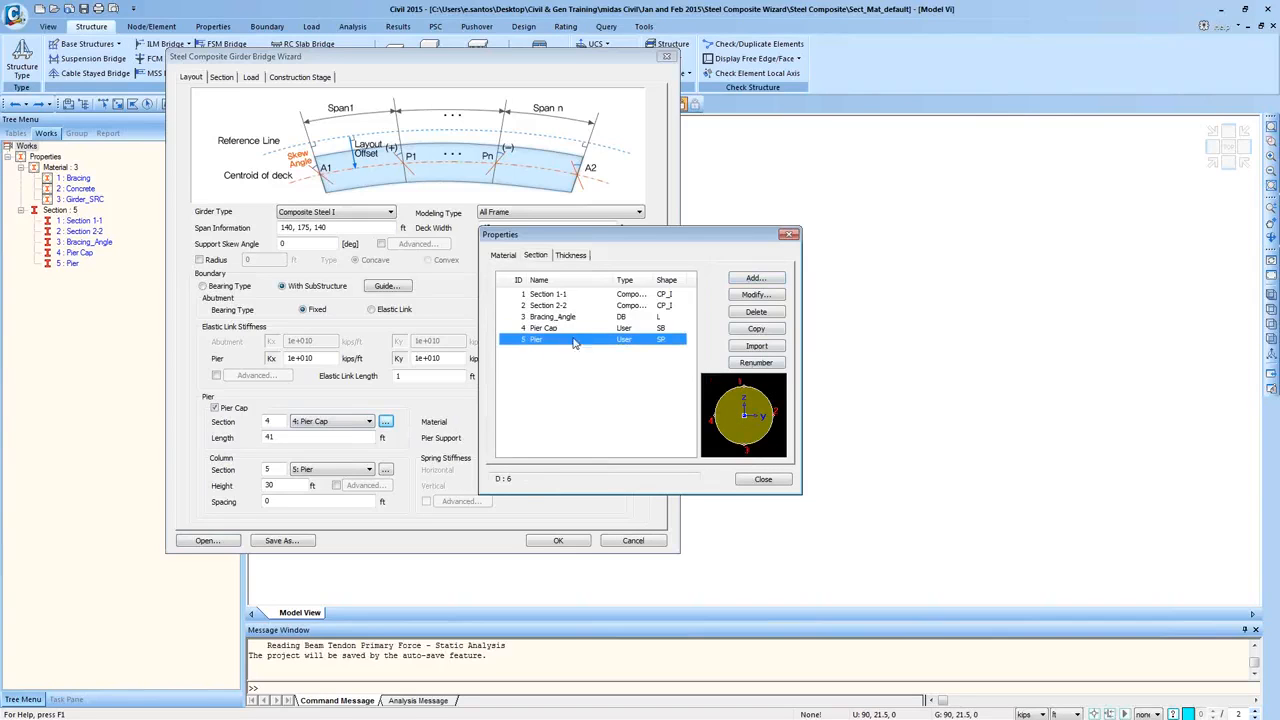
click(789, 234)
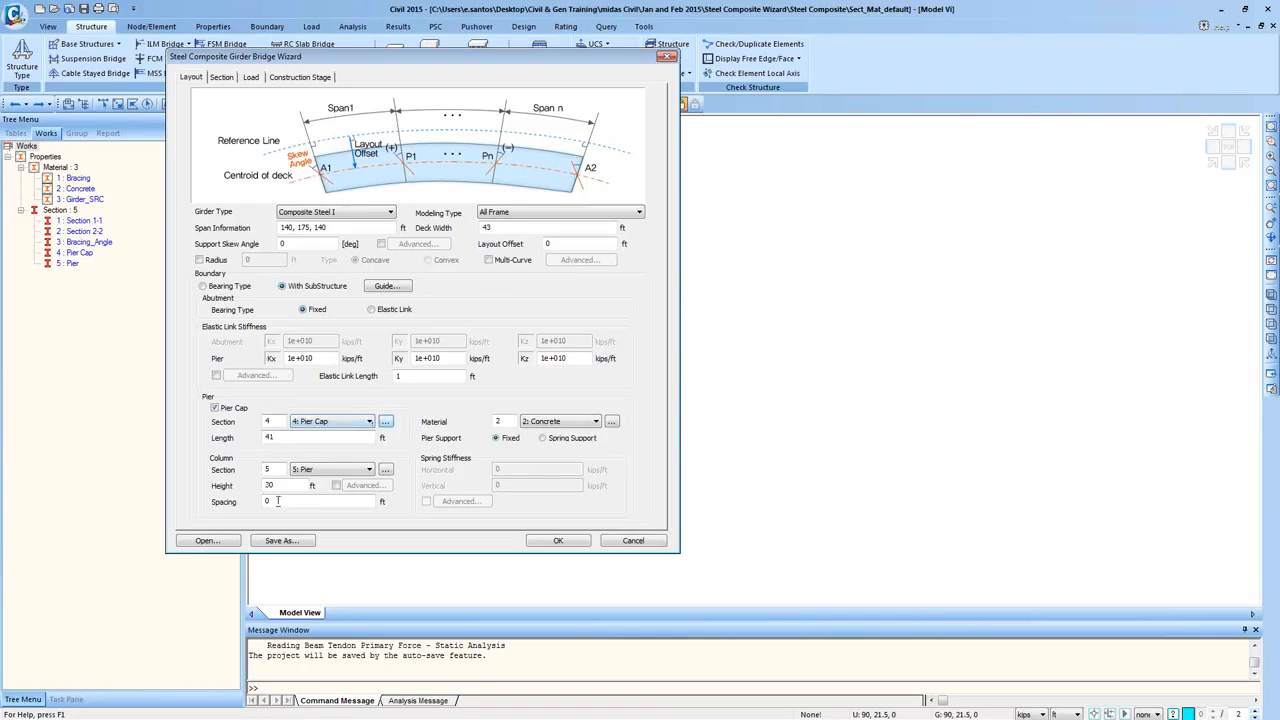
- Check the section choices for the pier cap and column, keeping 4: Pier Cap and 5: Pier
click(352, 422)
click(352, 426)
click(336, 474)
click(324, 471)
- Go to the wizard's Section settings and check the materials assigned to the deck, girder and bracing
click(222, 78)
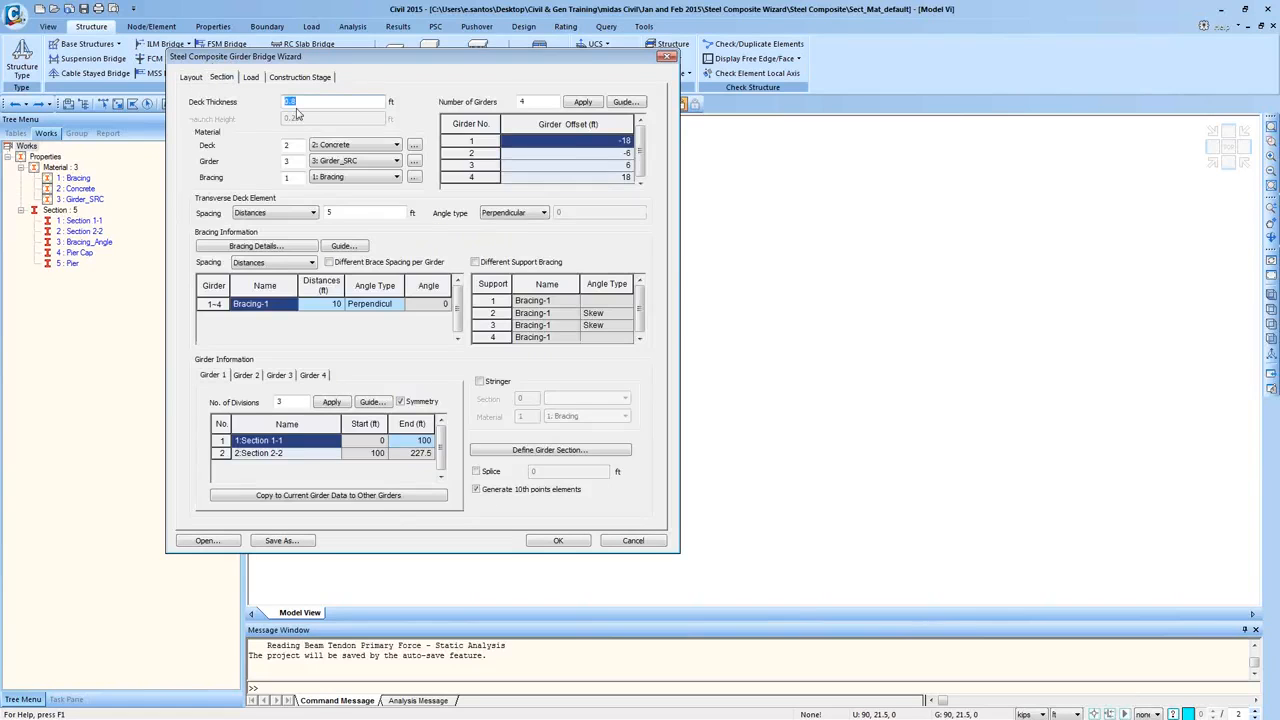
click(334, 145)
click(330, 167)
click(362, 164)
click(354, 190)
- Review the transverse deck element spacing options, keeping Distances as the method, and check the spacing value
click(232, 217)
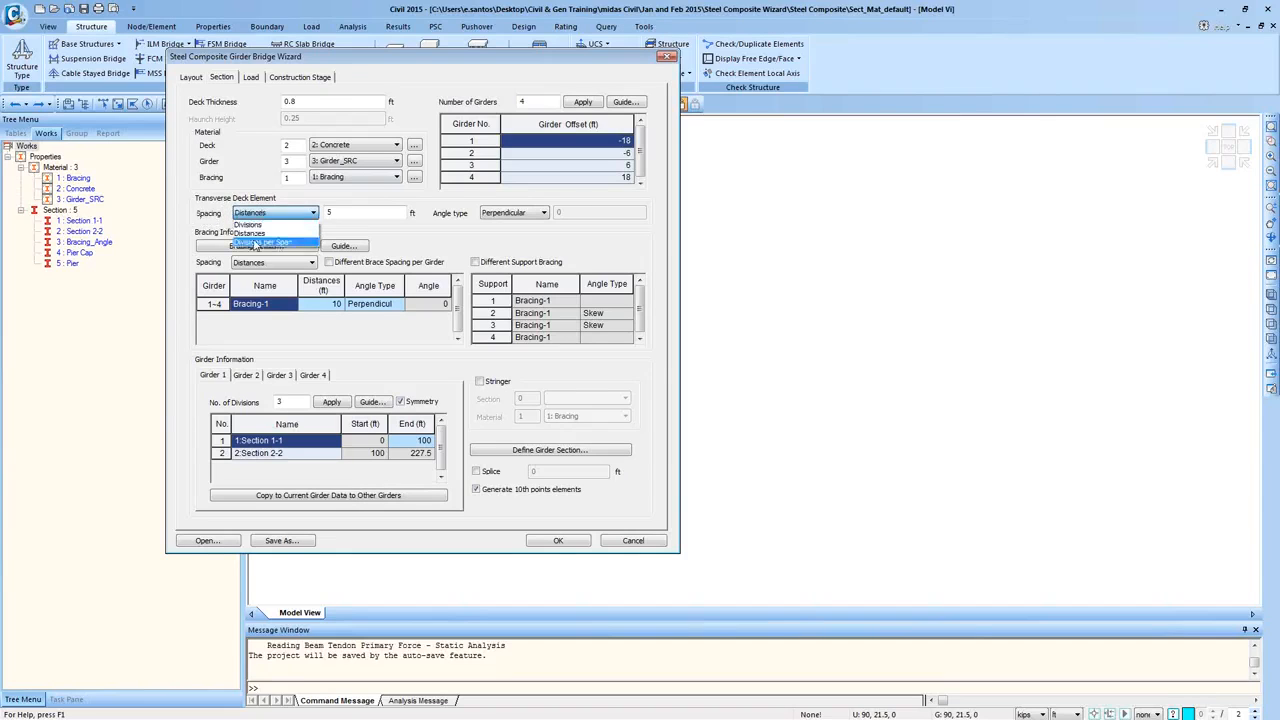
click(255, 232)
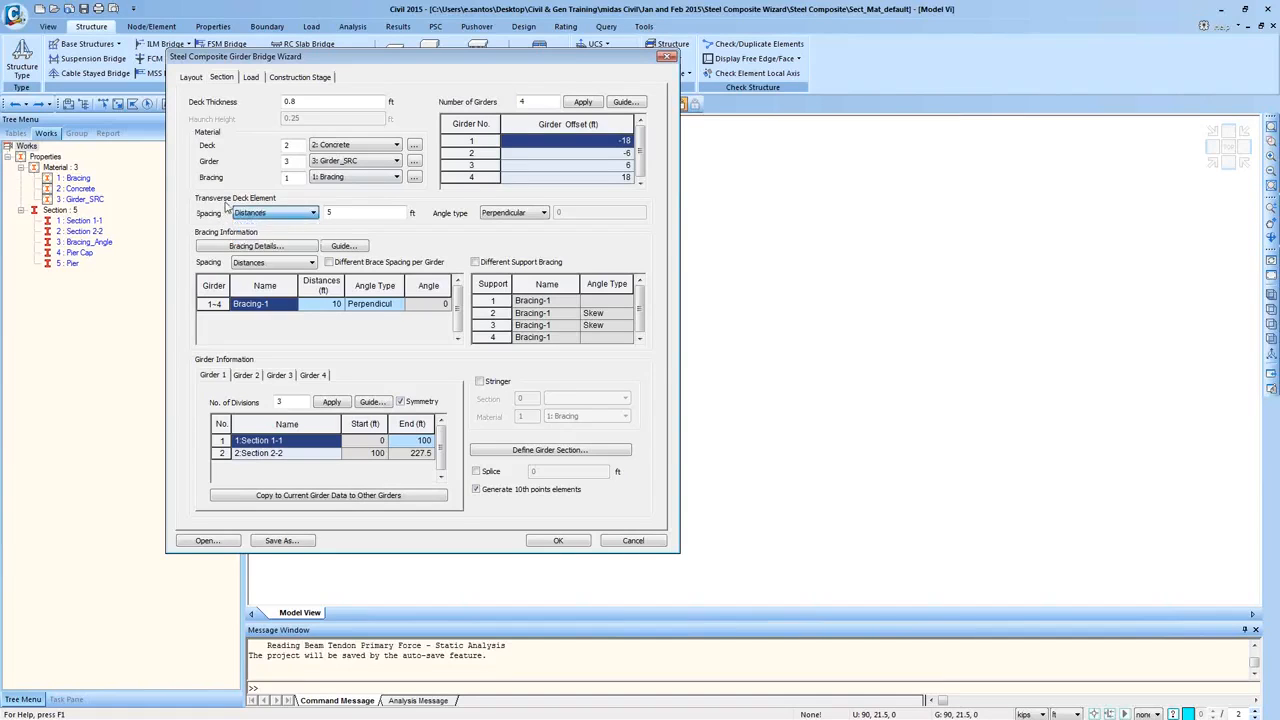
click(283, 213)
click(298, 233)
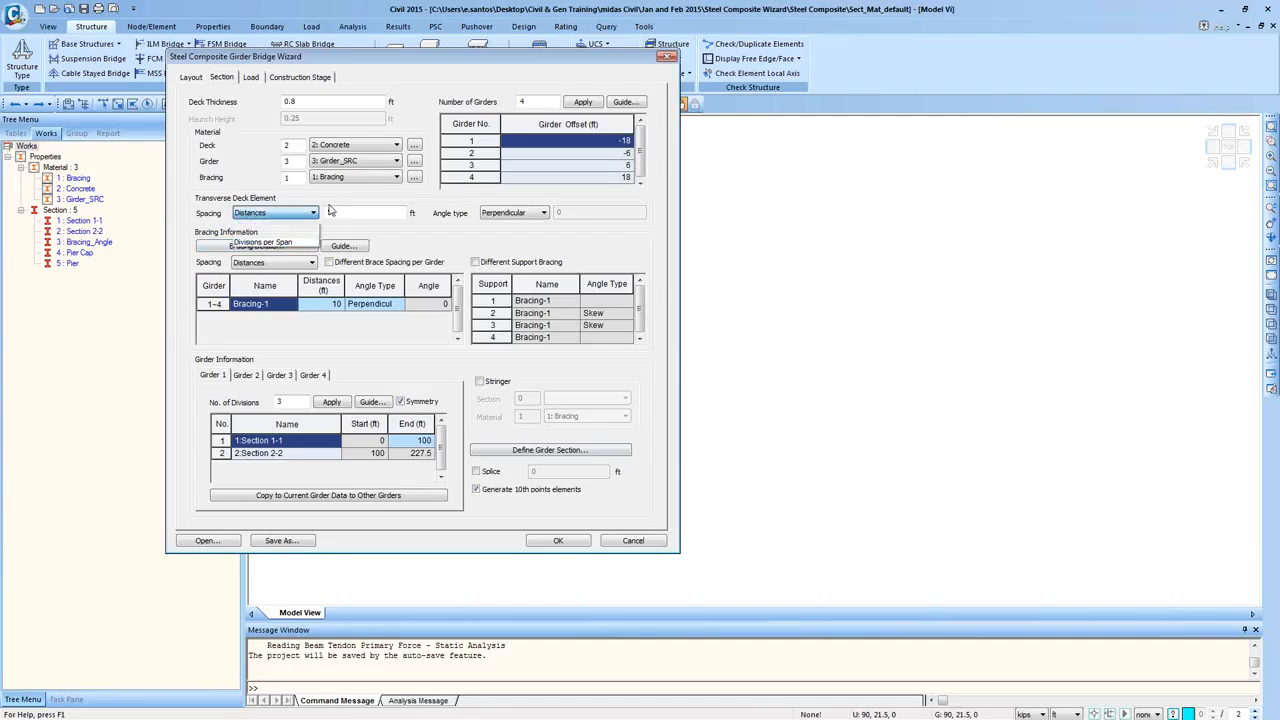
double_click(340, 213)
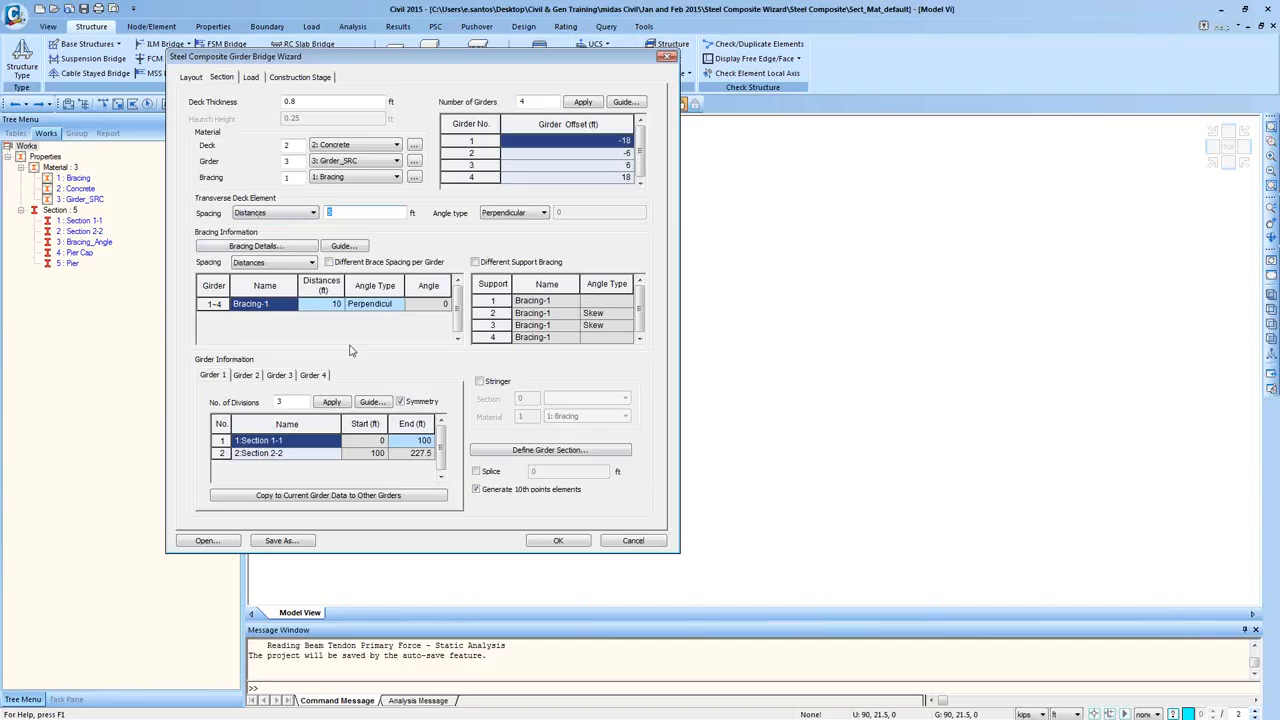
- Open the bracing details and inspect the Bracing_Angle section used for the Bracing-1 members
click(286, 249)
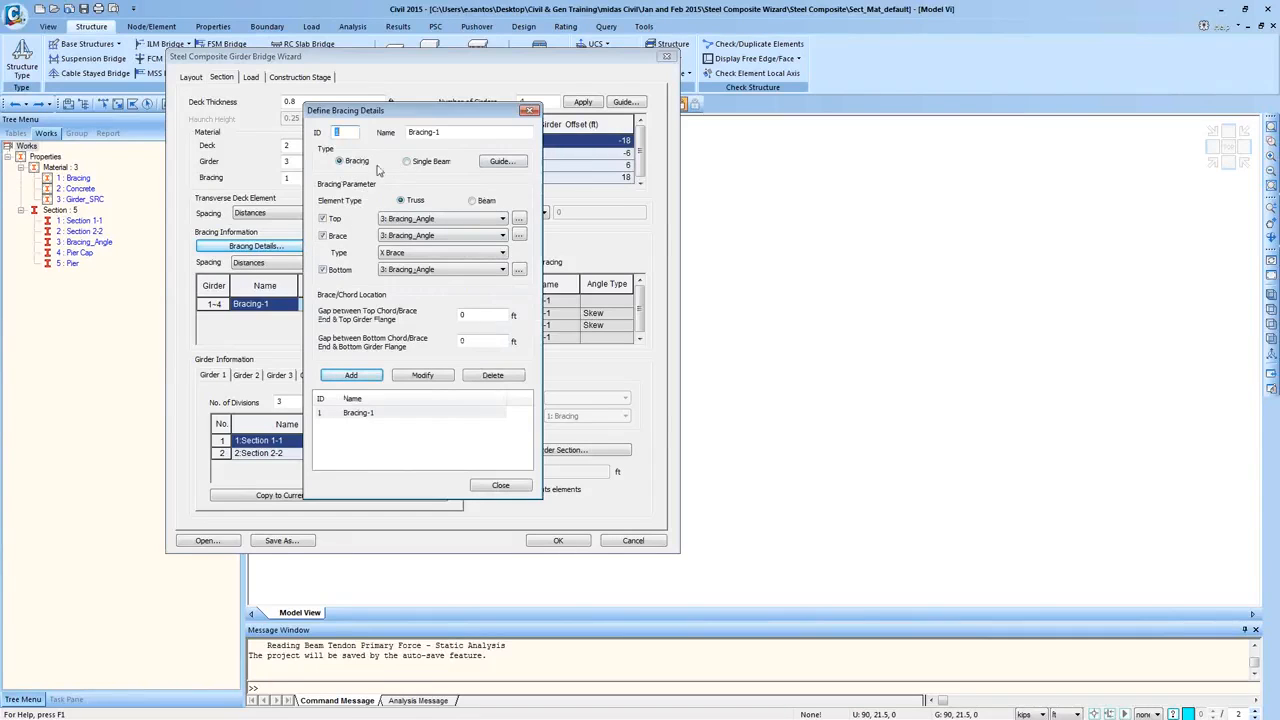
click(404, 218)
click(392, 228)
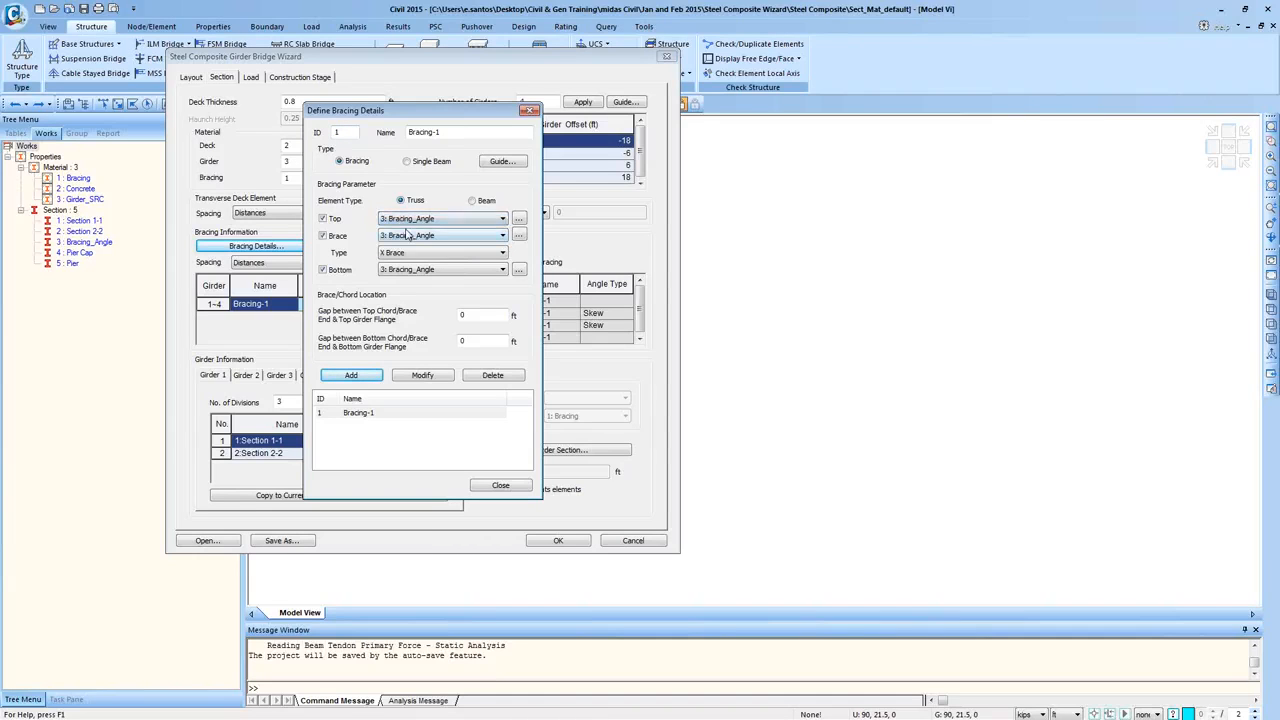
click(519, 218)
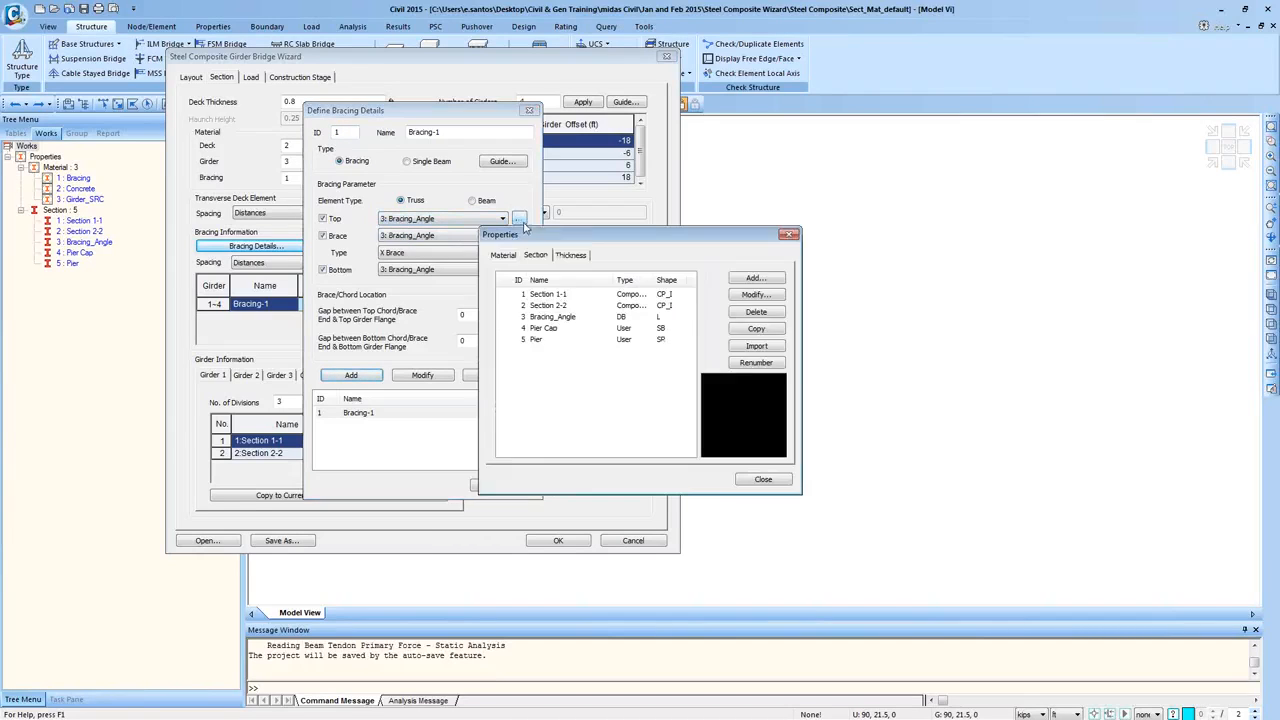
click(560, 317)
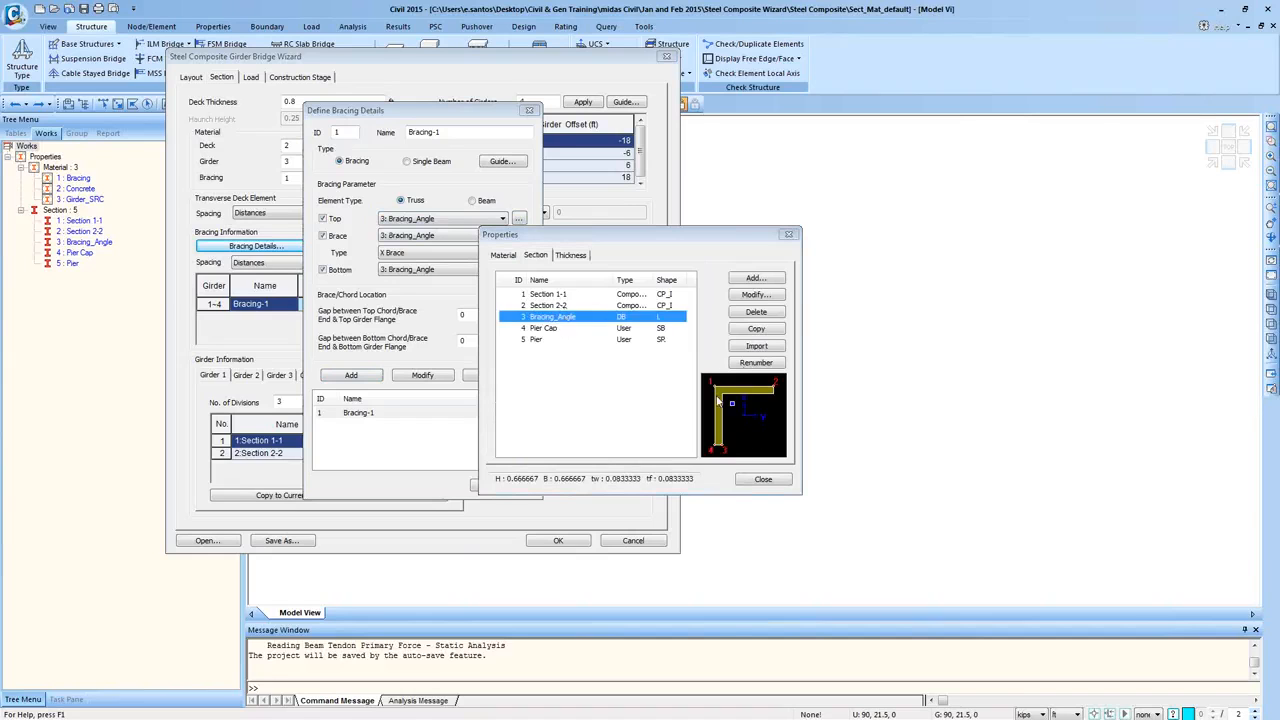
double_click(560, 317)
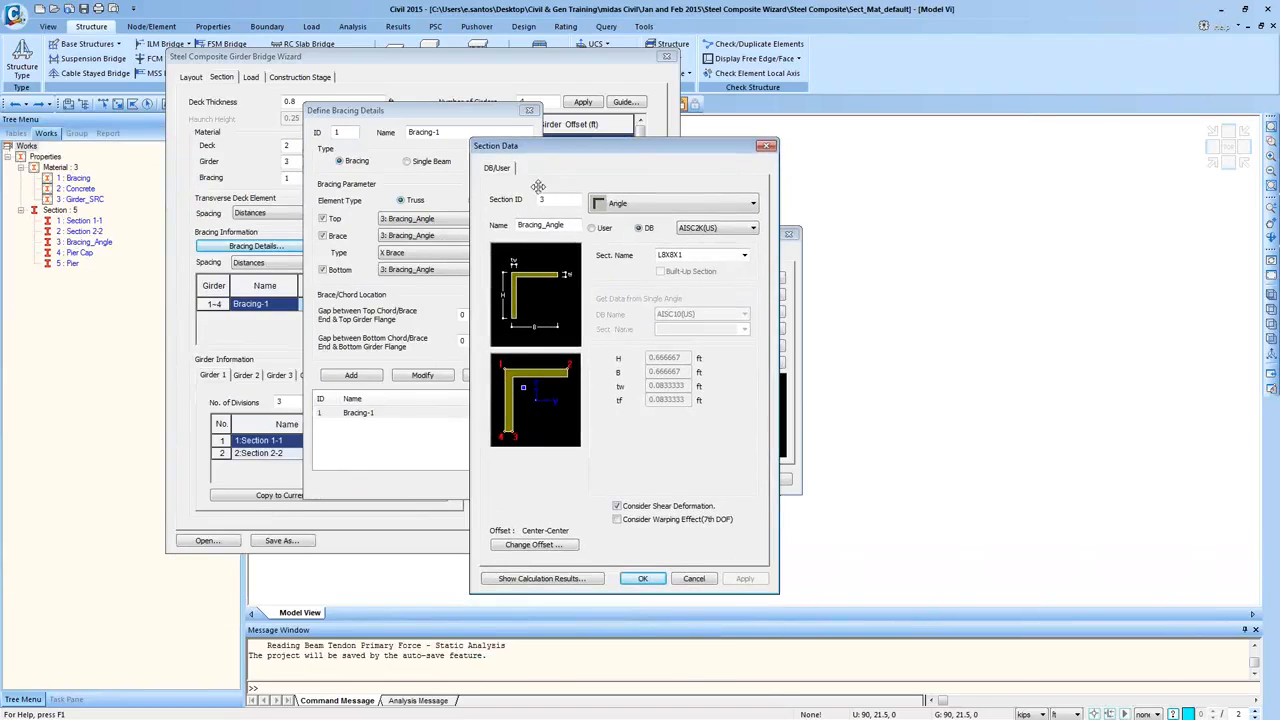
click(766, 146)
click(788, 235)
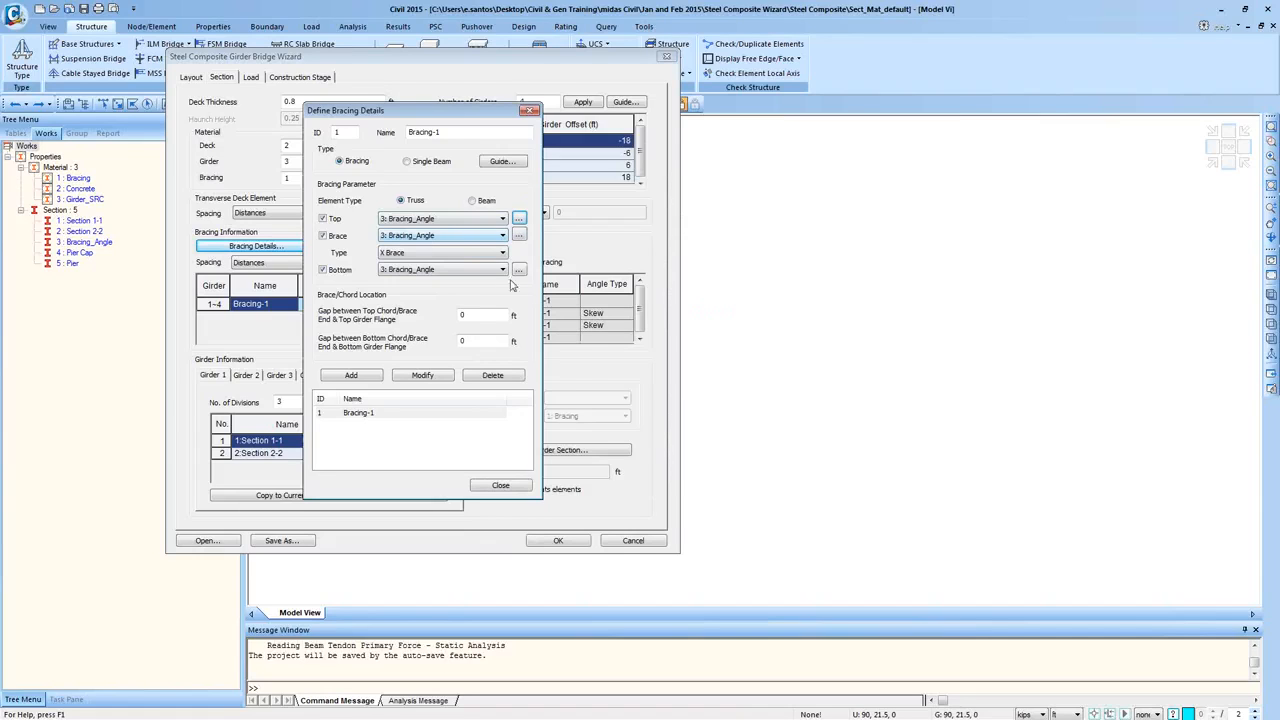
- Consult the bracing type guide and review the brace types, keeping X Brace, and select the Bracing-1 definition
click(503, 162)
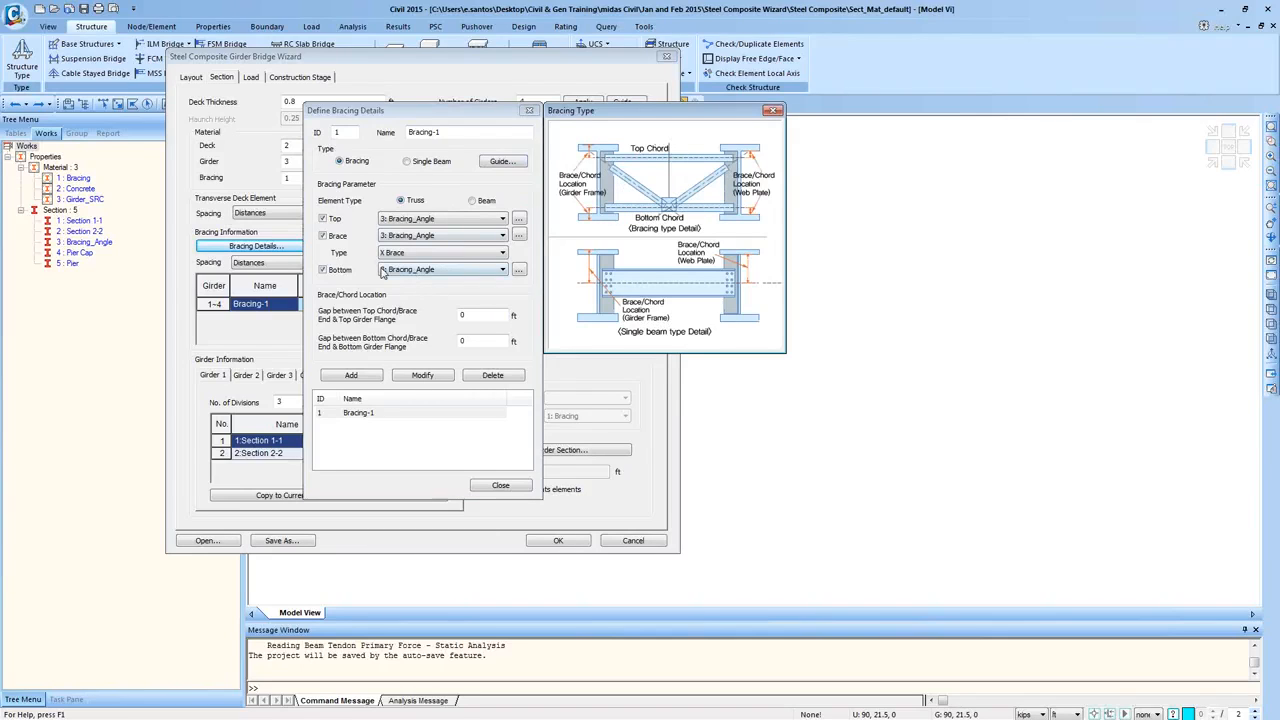
click(773, 110)
click(449, 256)
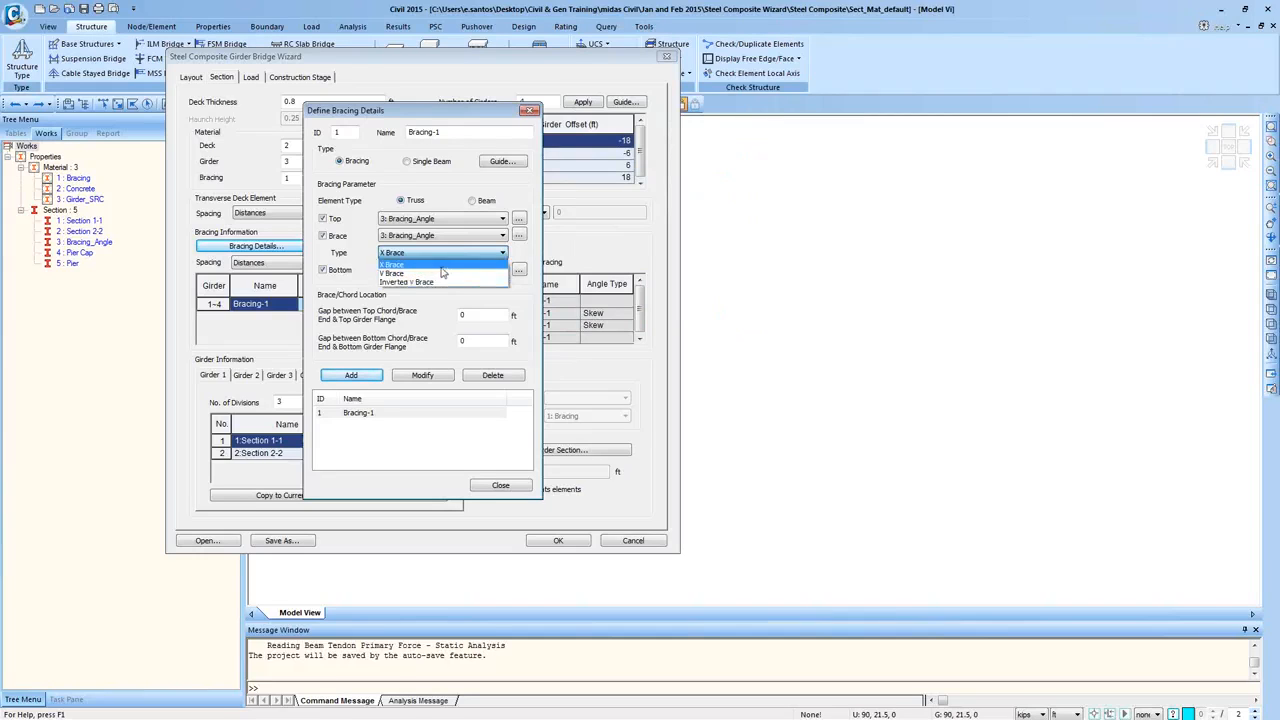
click(408, 264)
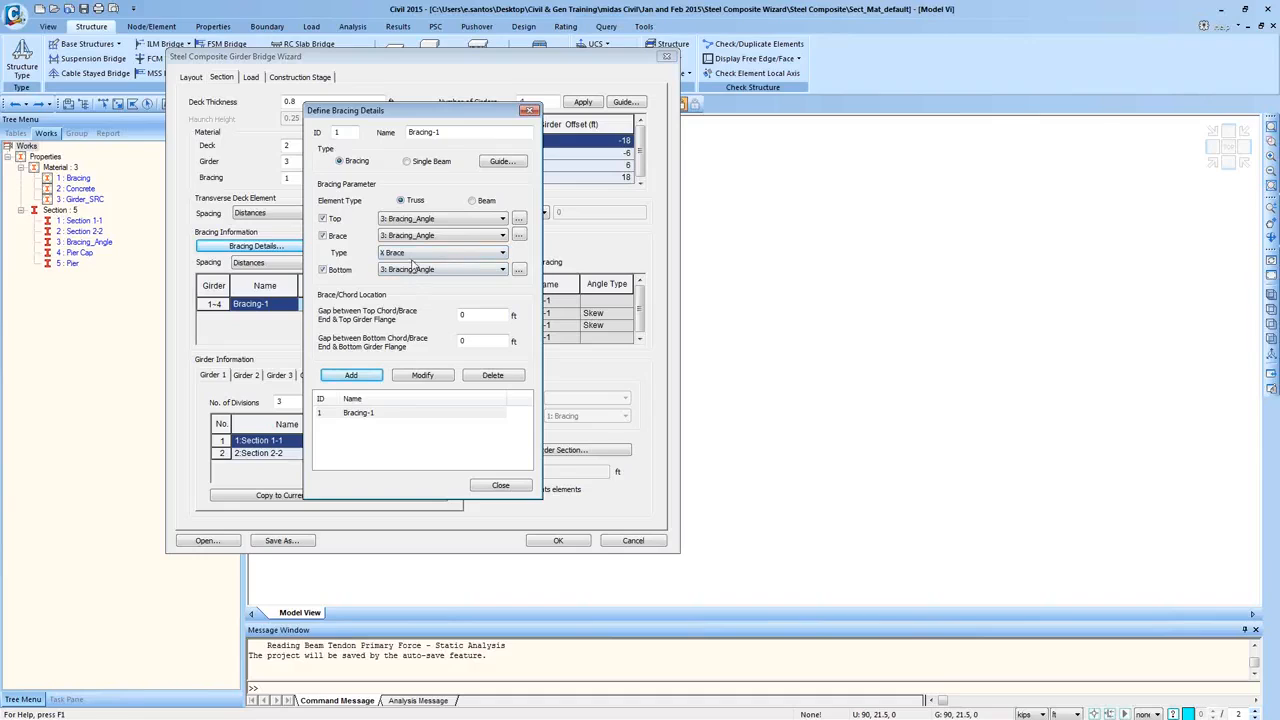
click(368, 416)
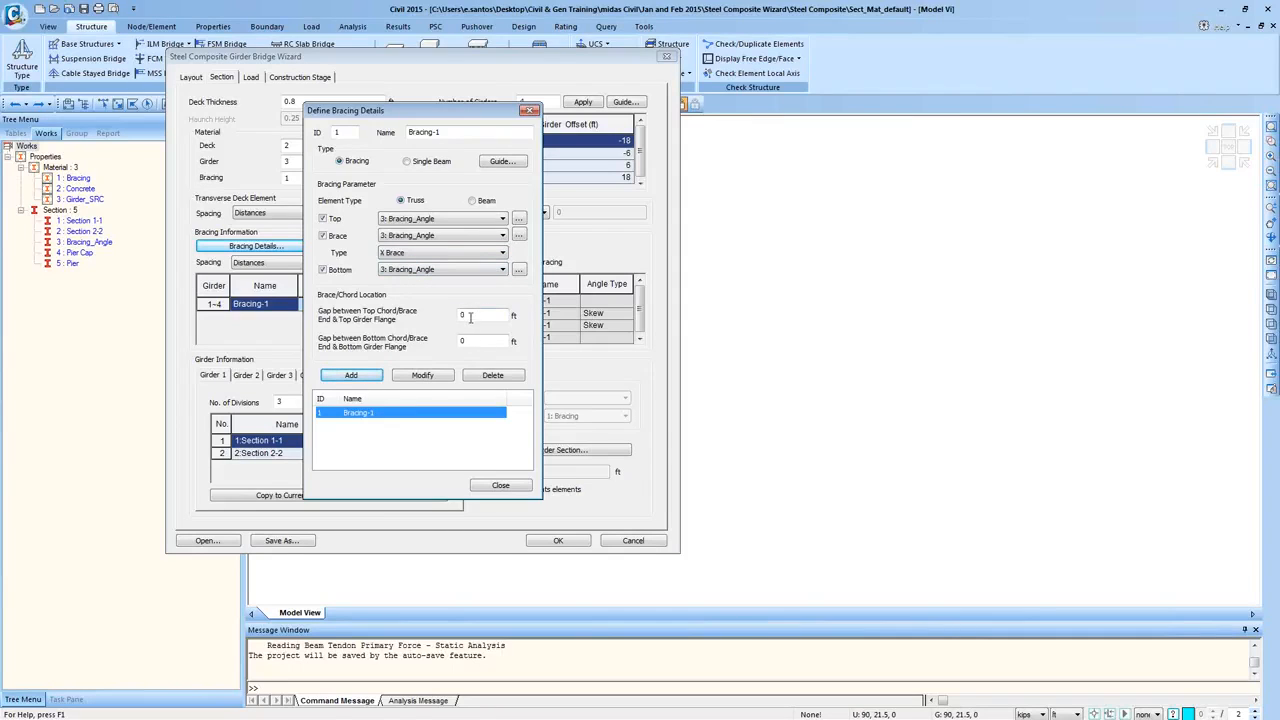
- Consult the bracing type guide for brace and chord locations, close the bracing details, and check the Bracing-1 spacing distance
click(502, 162)
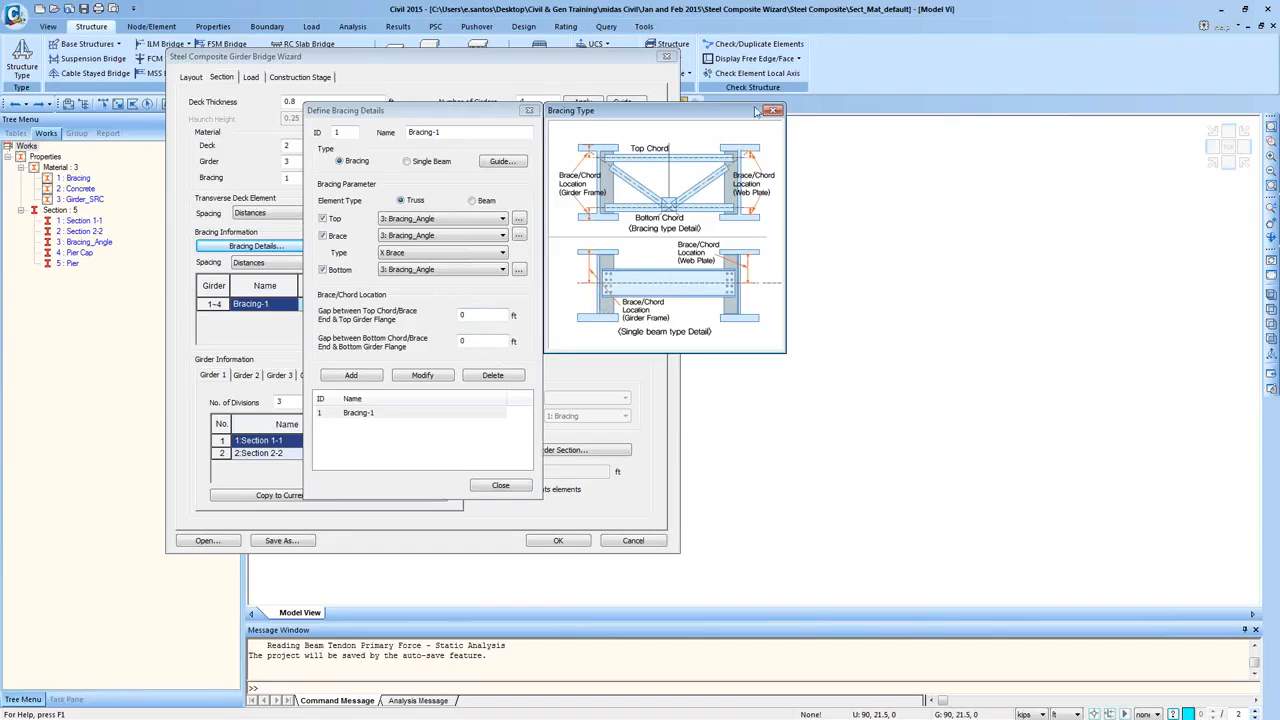
click(773, 110)
click(497, 486)
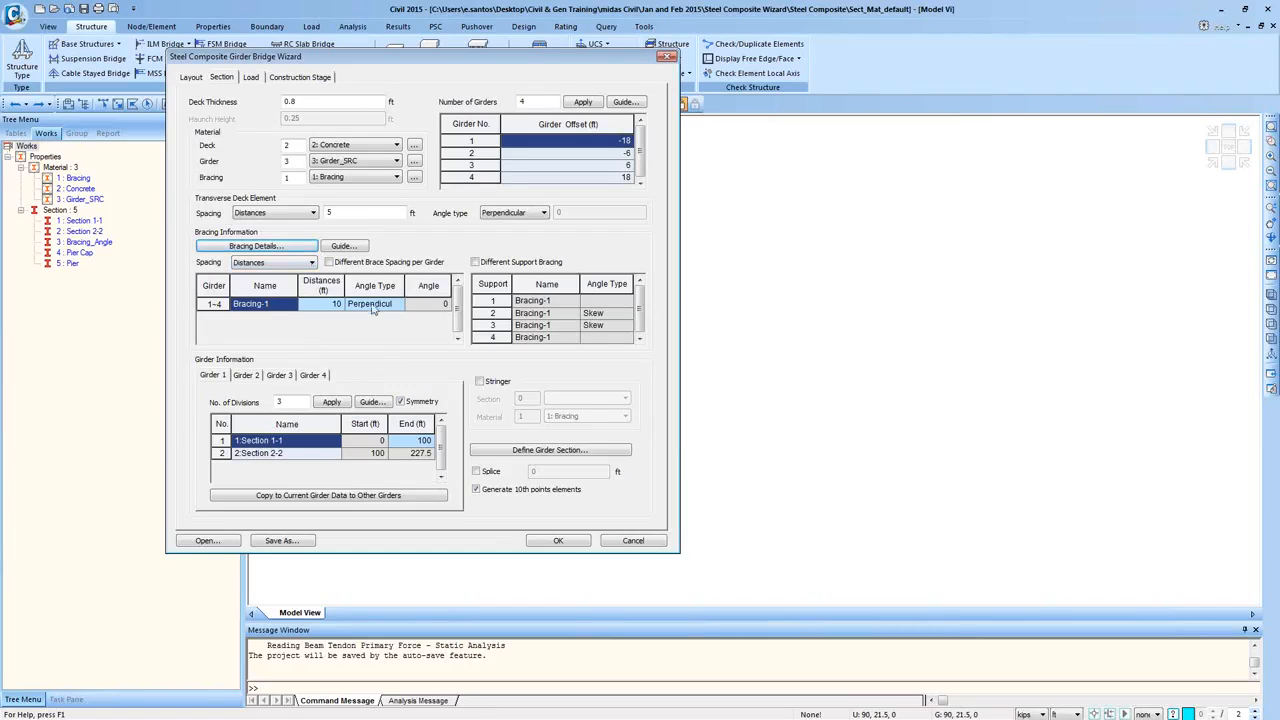
click(331, 309)
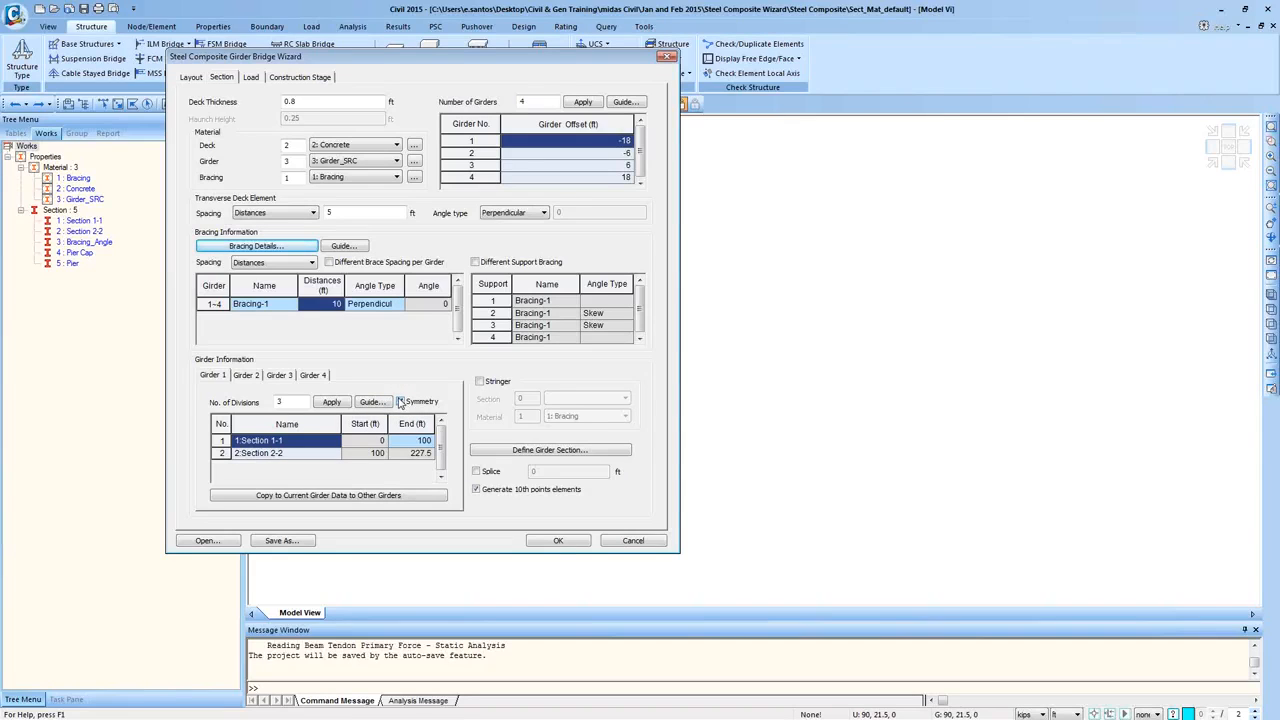
- Compare Girder 1's divisions with and without Symmetry, keeping Symmetry on, and consult the girder information guide
click(400, 402)
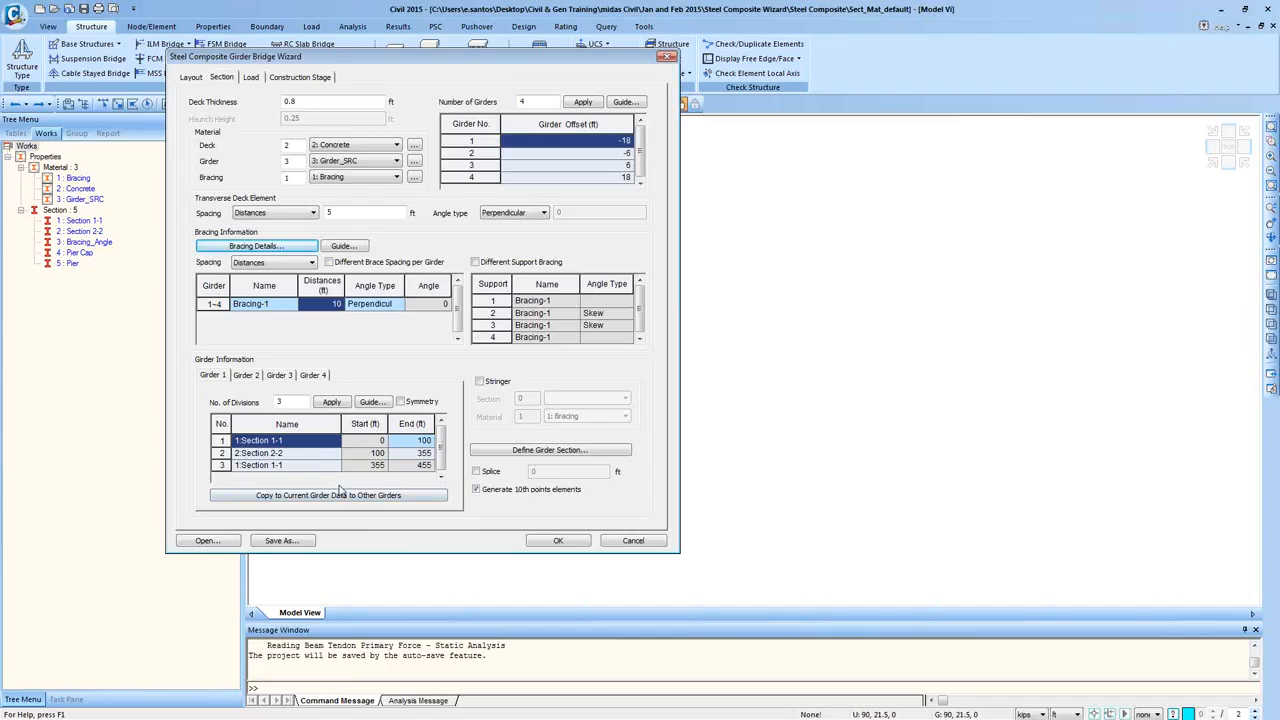
click(401, 402)
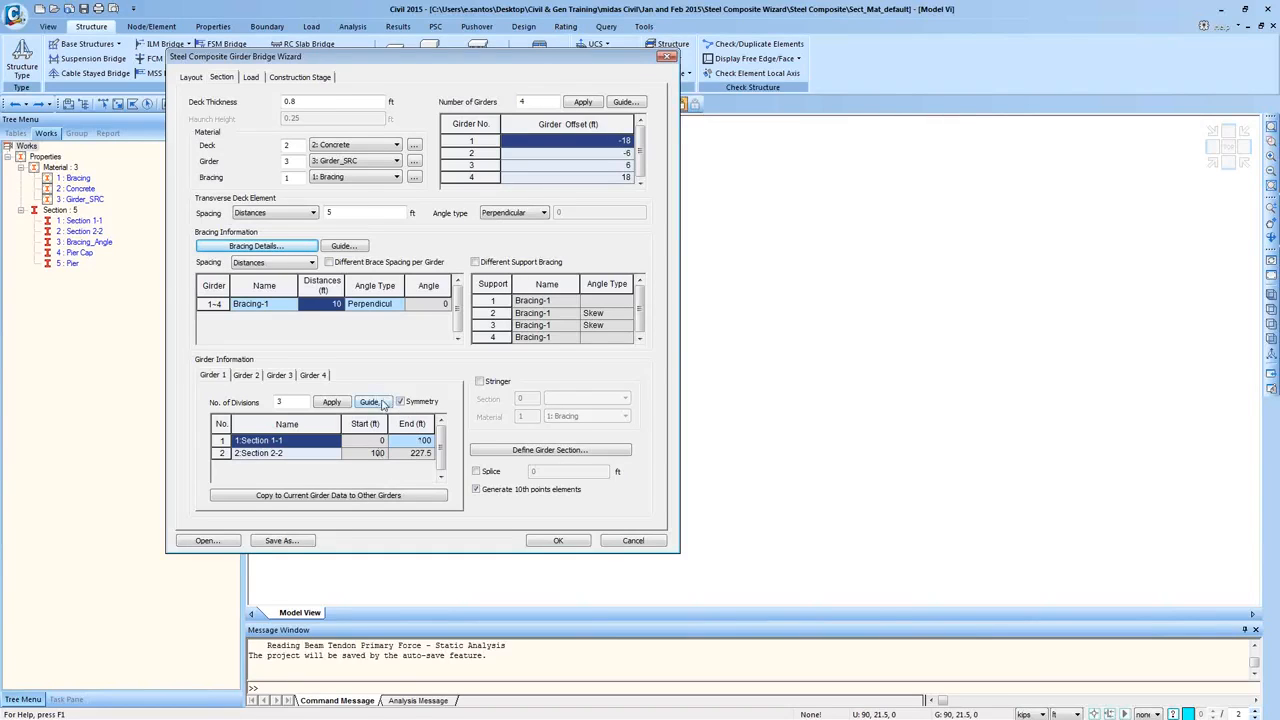
click(384, 402)
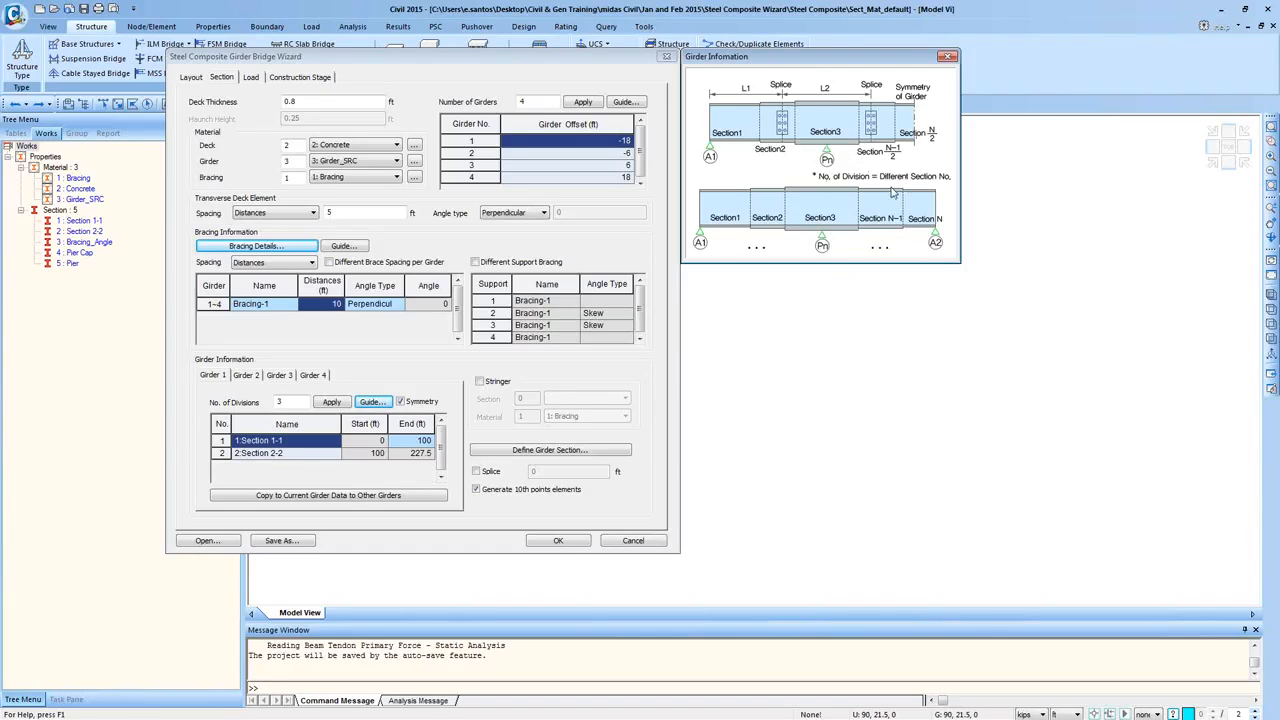
click(945, 56)
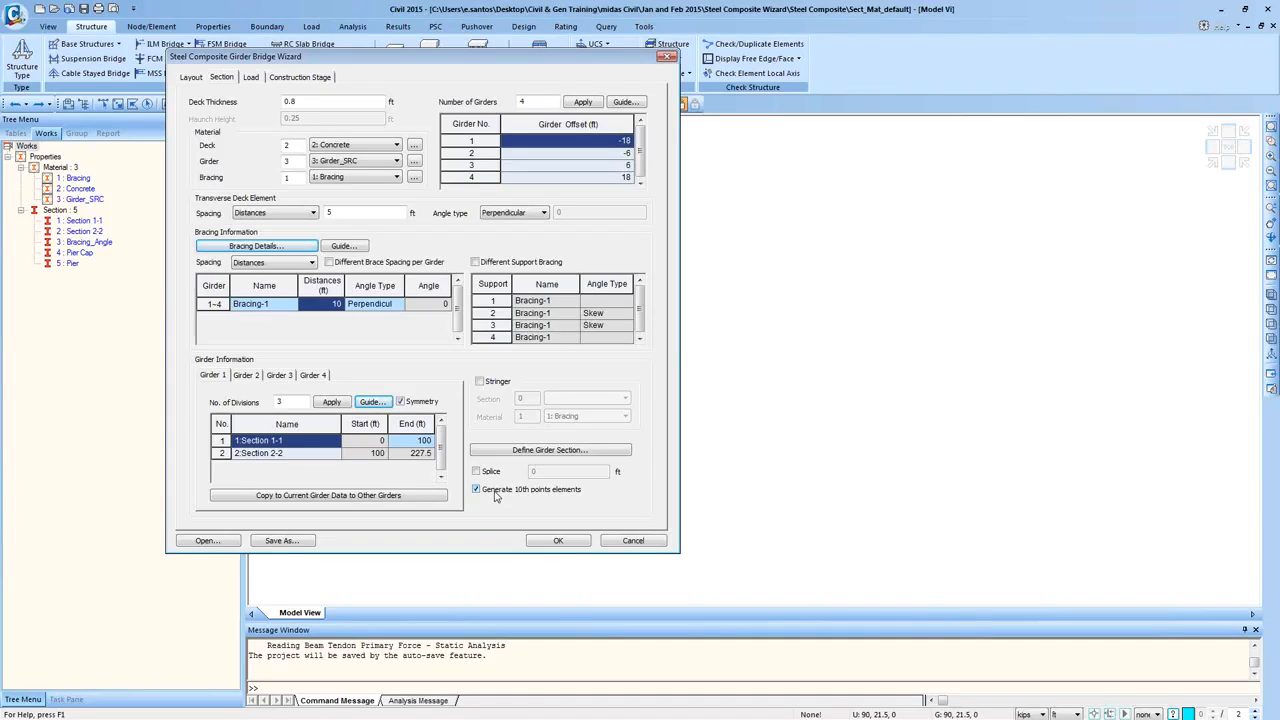
- In the wizard's Load settings, set the moving load code to AASHTO LRFD and enable Live Loads
click(251, 78)
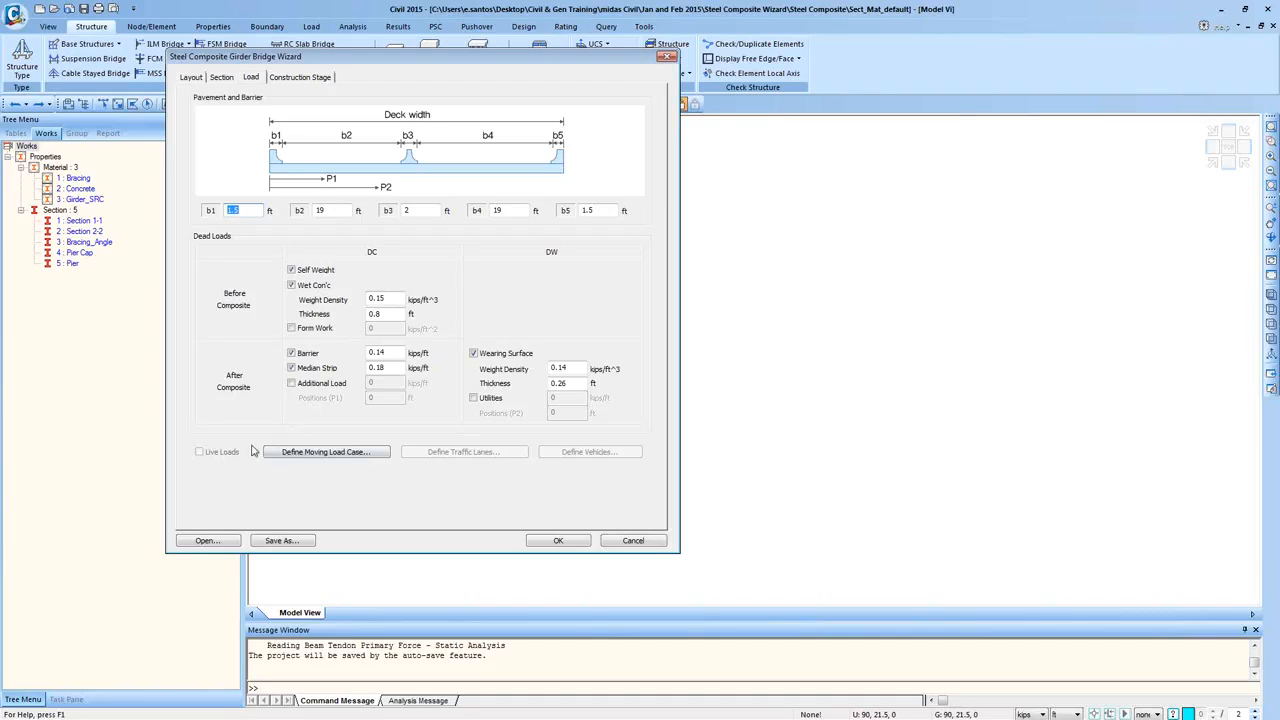
click(311, 453)
click(455, 298)
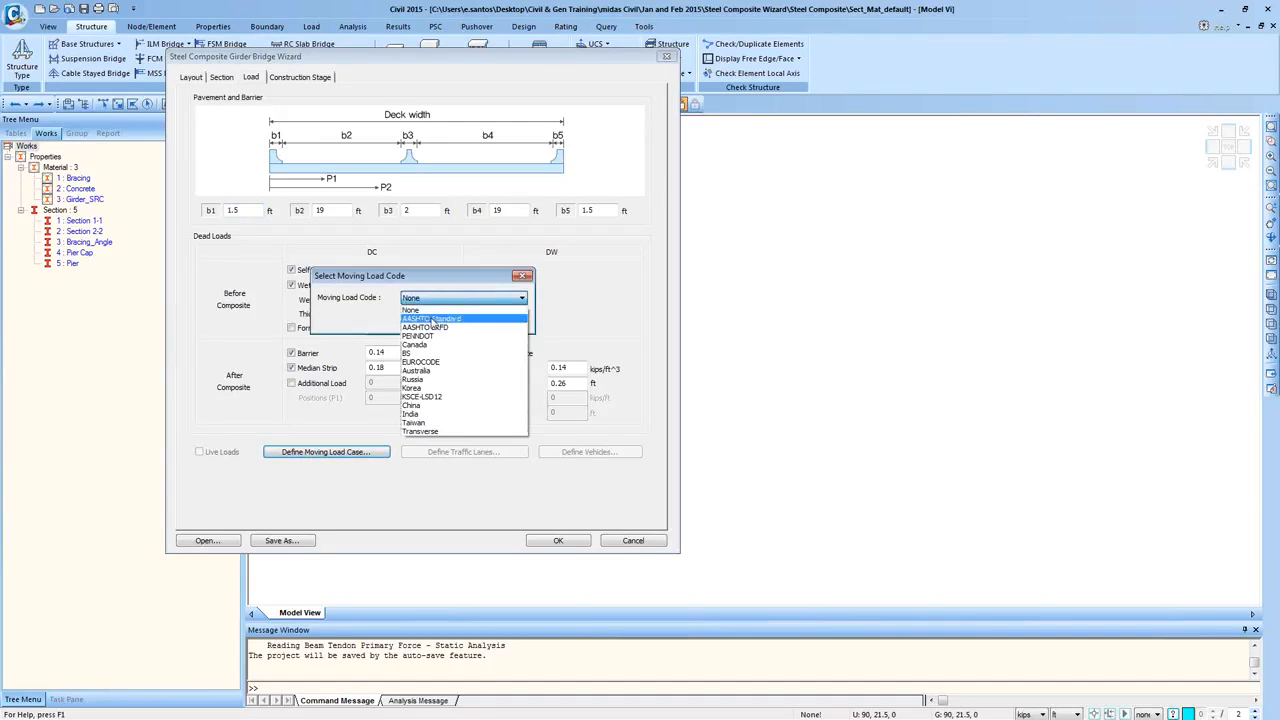
click(437, 328)
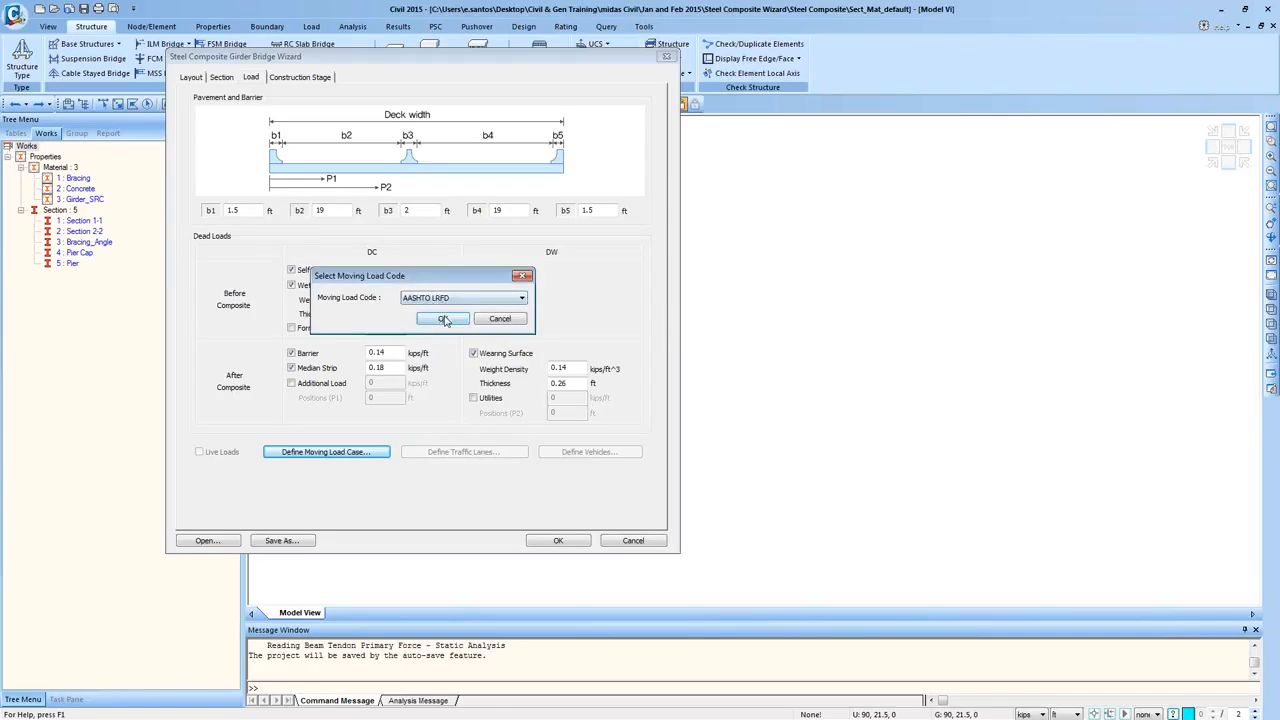
click(442, 319)
click(199, 451)
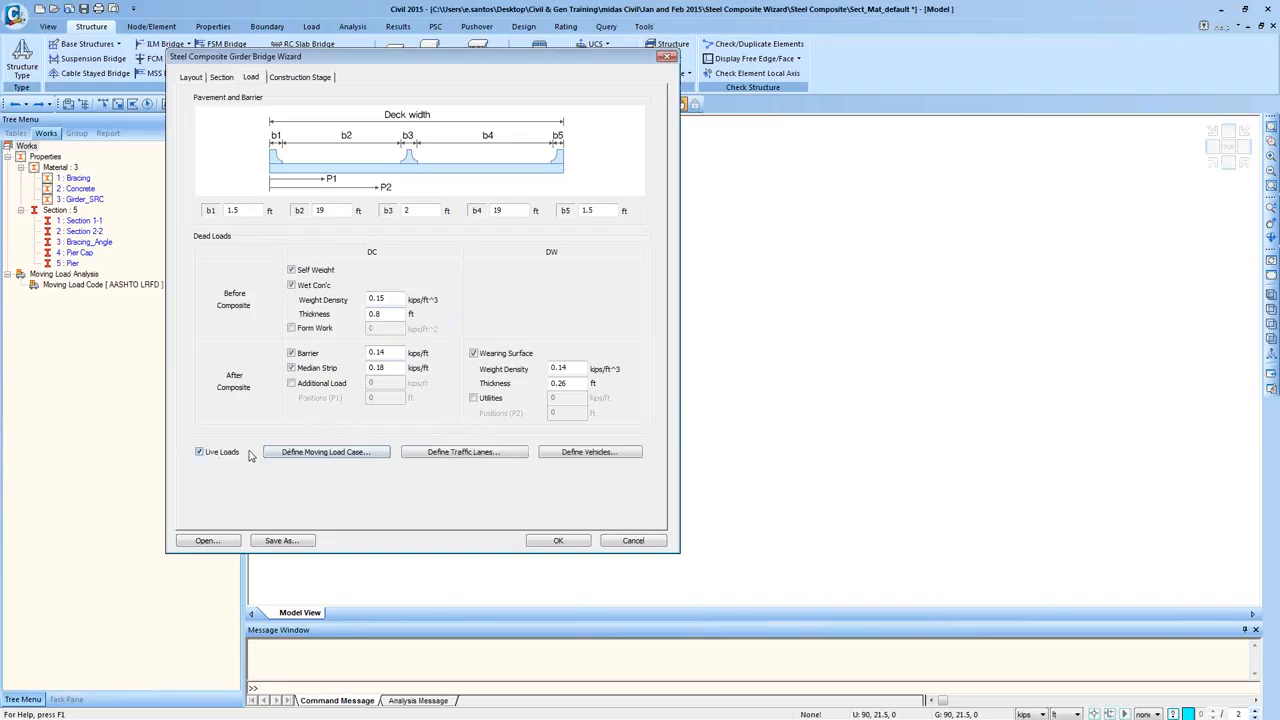
- Define two traffic lanes with distances D1 of 10 ft and D2 of 30 ft
click(466, 454)
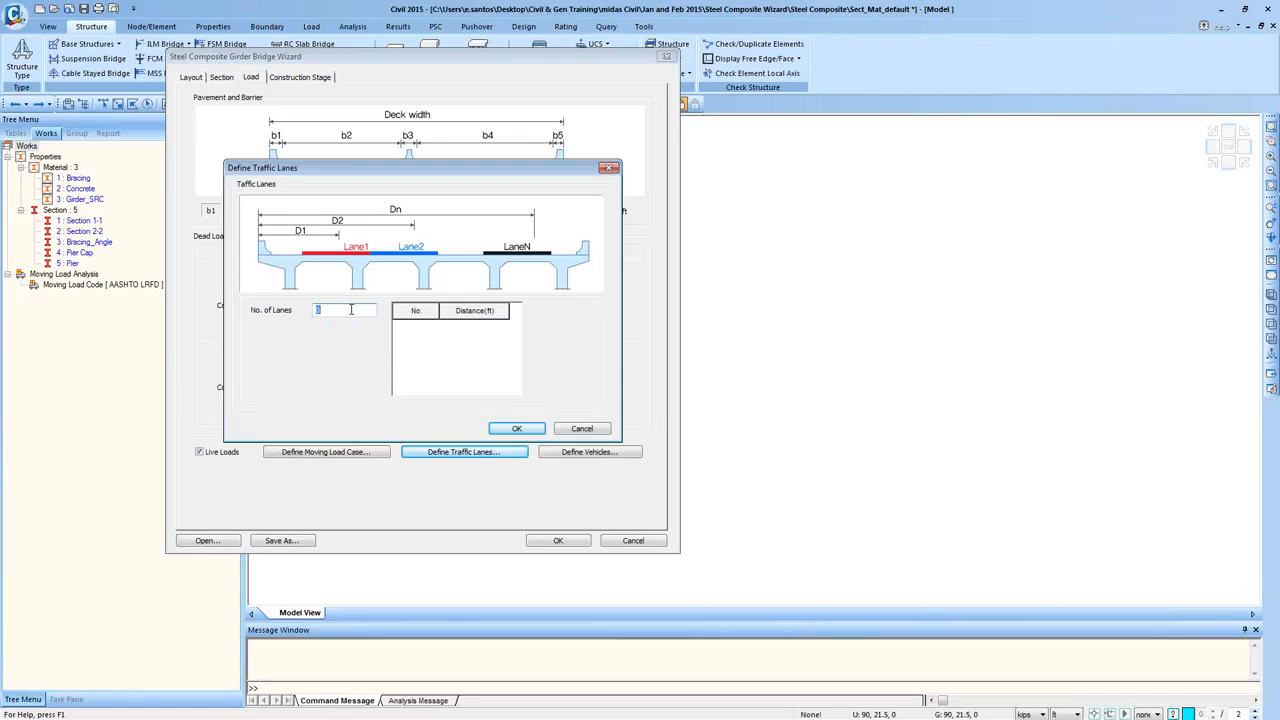
text(2)
click(489, 326)
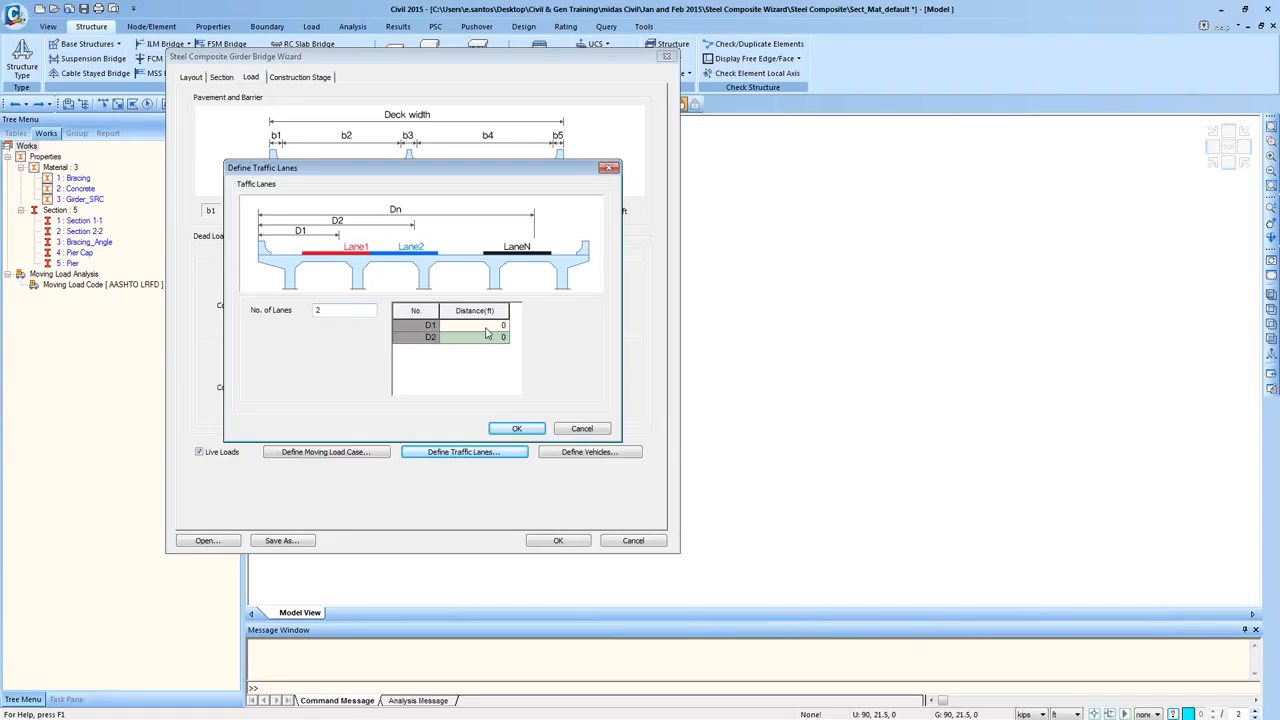
text(9)
text(0)
click(493, 339)
text(30)
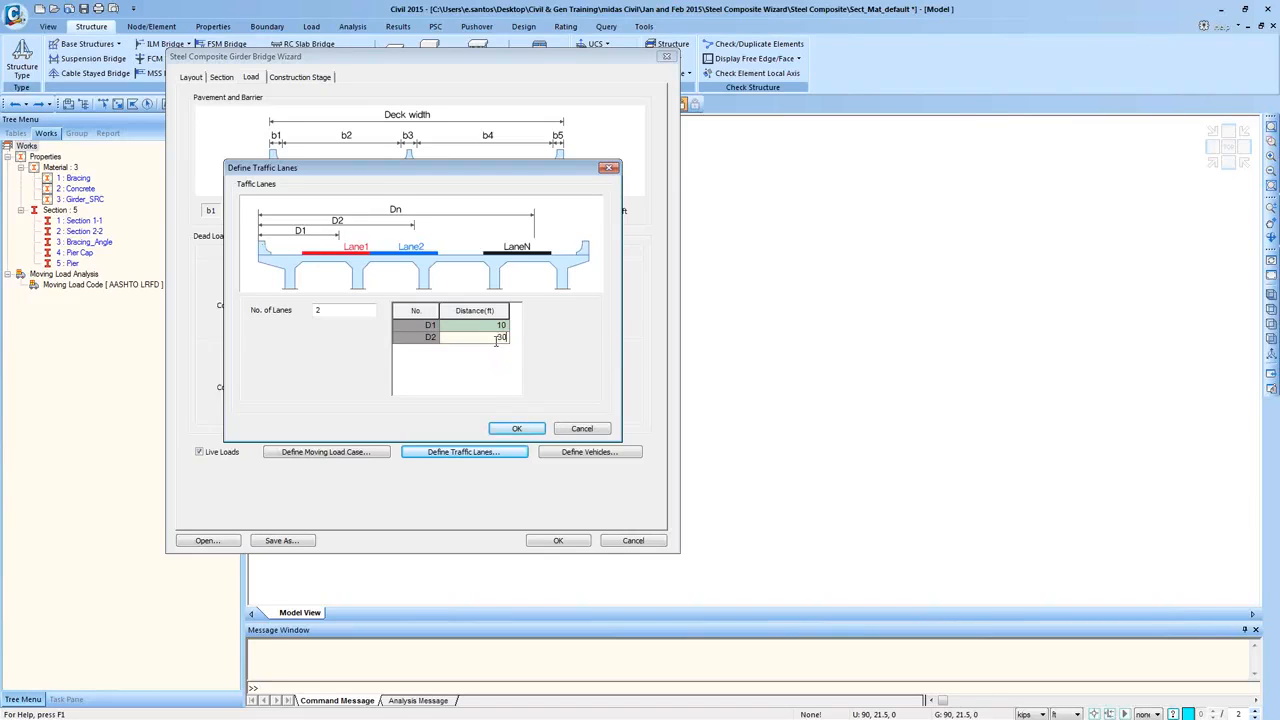
click(515, 430)
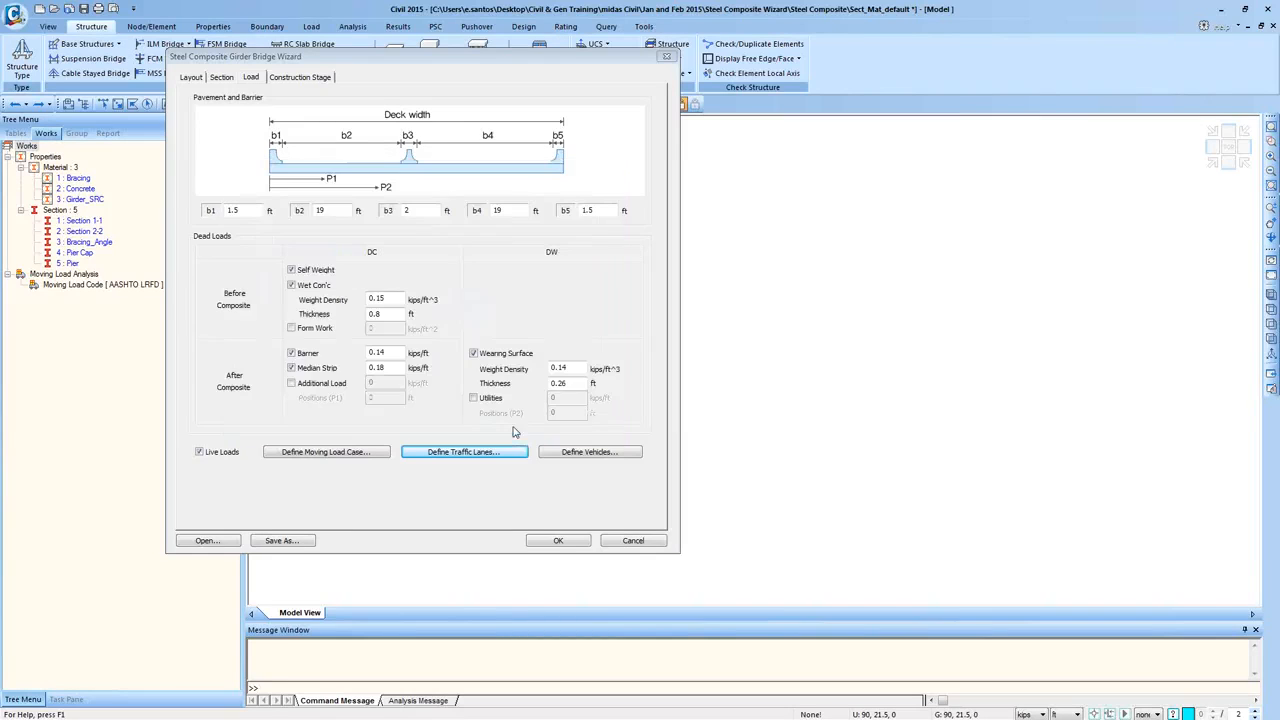
- Add a standard AASHTO LRFD Load vehicle of type HL-93TRK with a dynamic load allowance of 33%
click(564, 455)
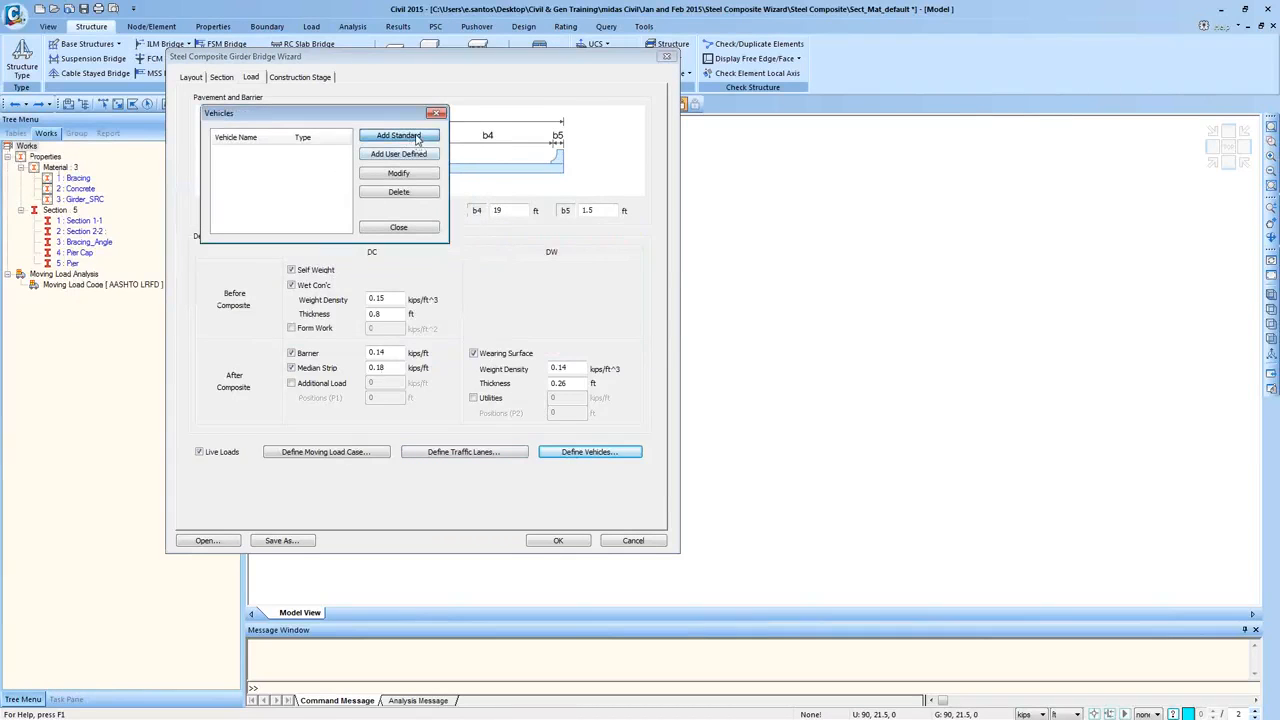
click(418, 139)
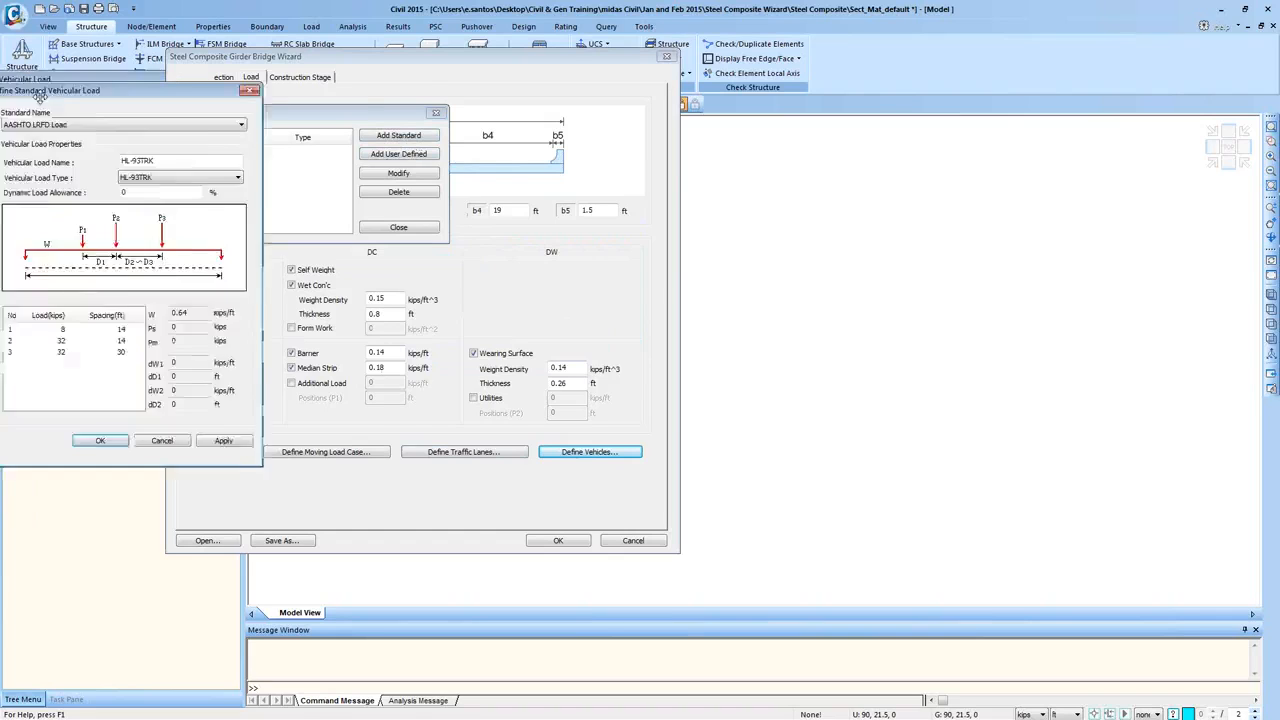
click(388, 131)
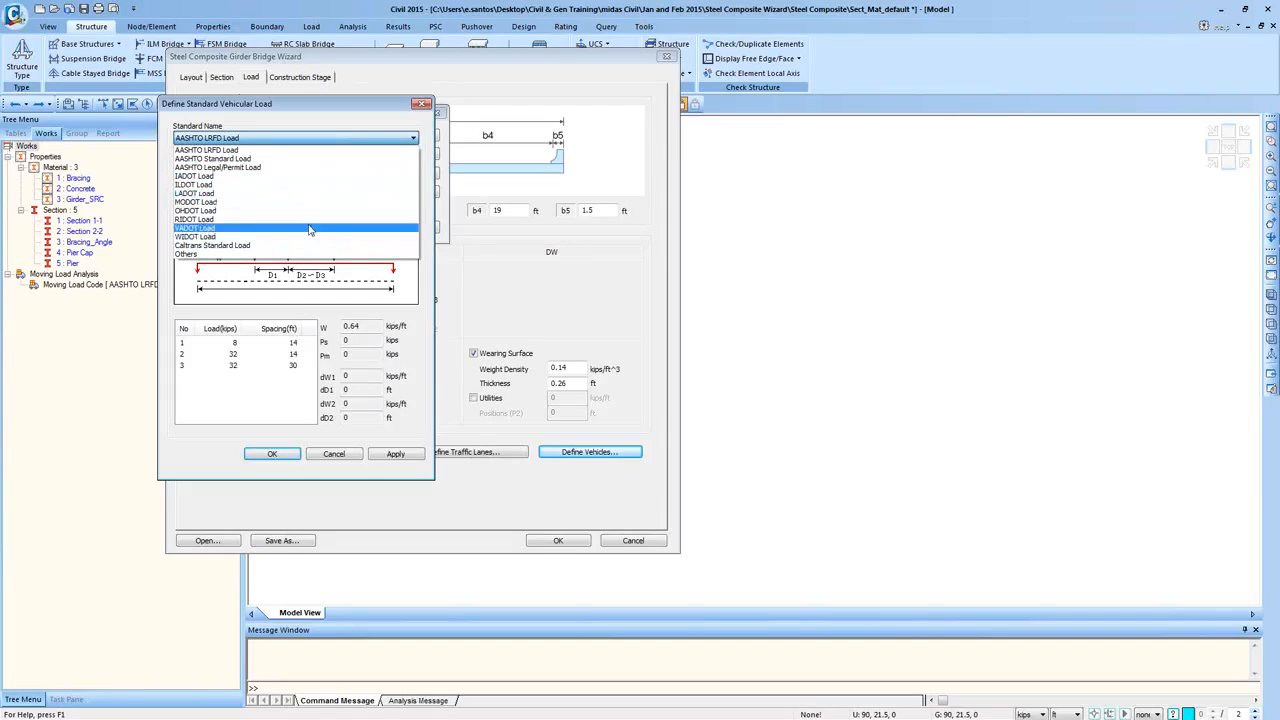
click(326, 137)
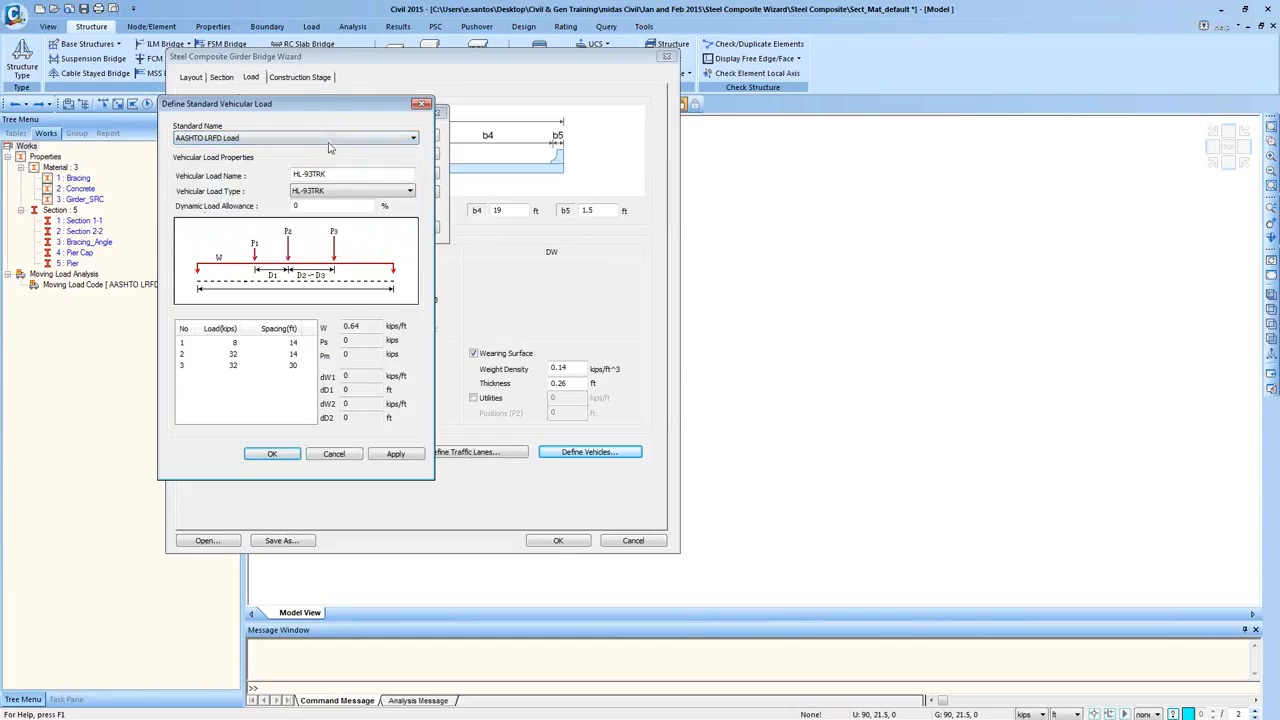
click(384, 193)
click(383, 203)
click(362, 207)
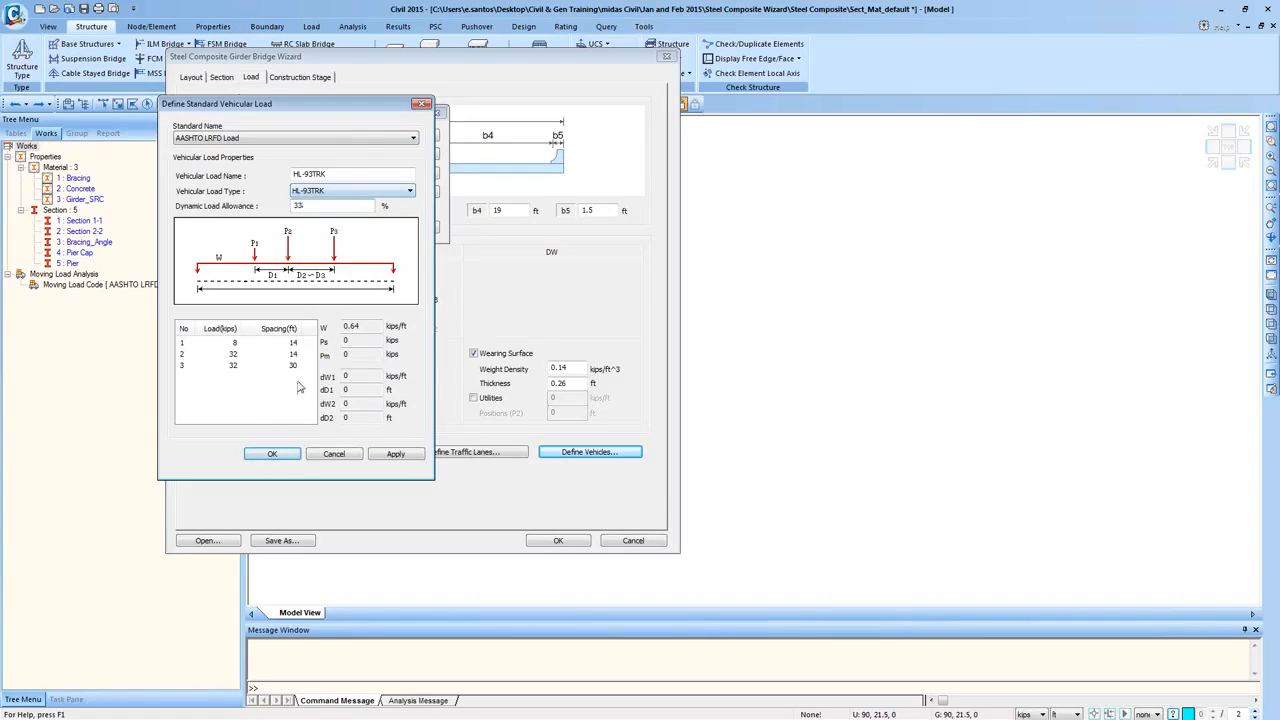
click(293, 455)
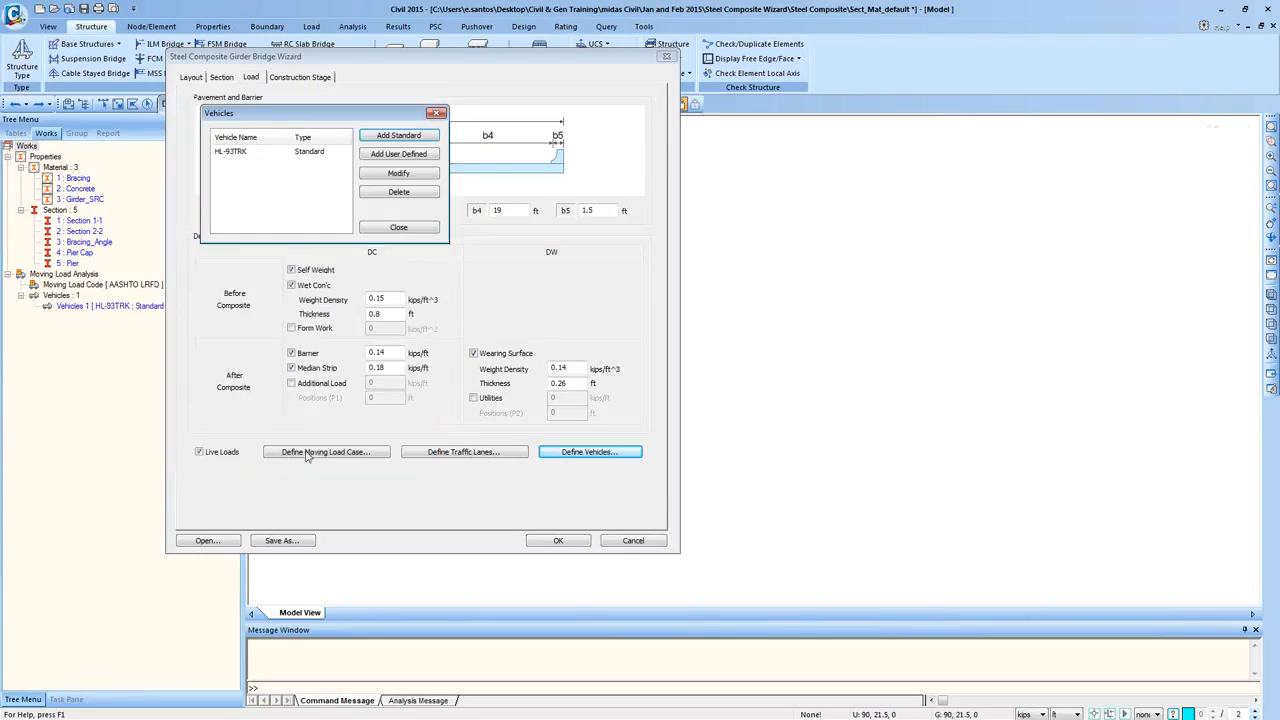
- Review the user-defined vehicular load options without adding a vehicle, and close the vehicle definitions
click(405, 152)
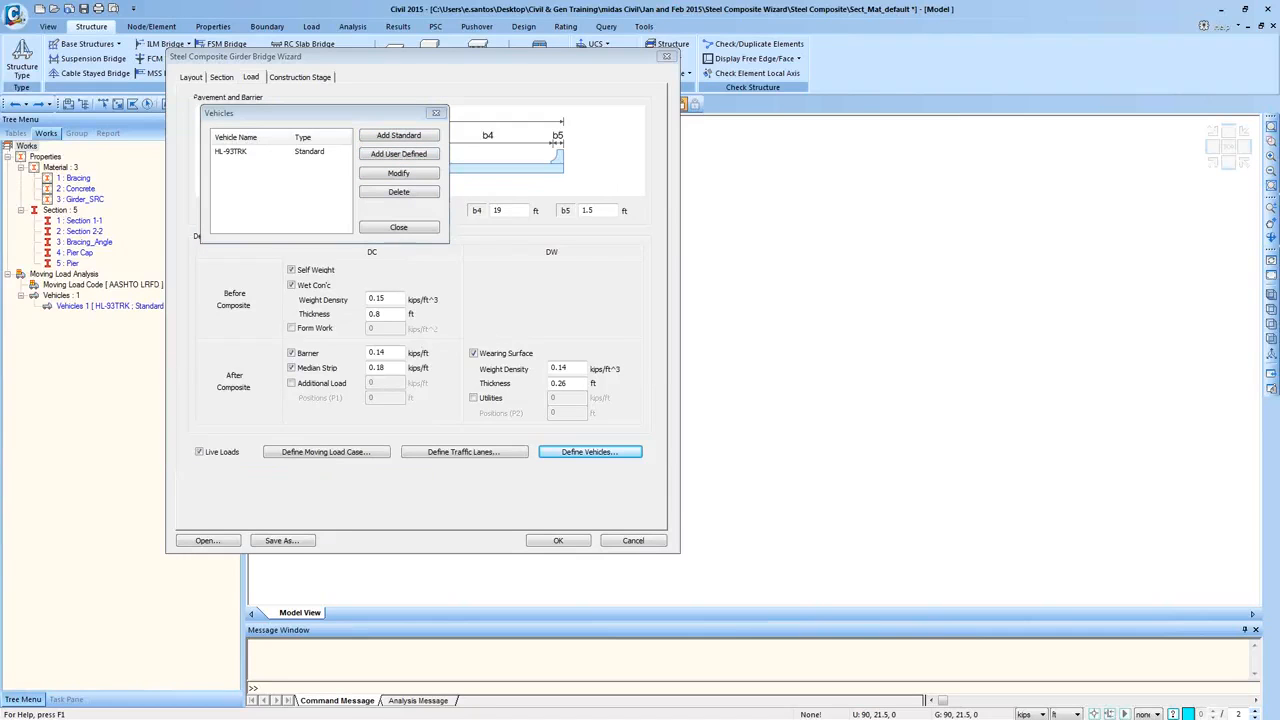
drag(219, 97, 559, 69)
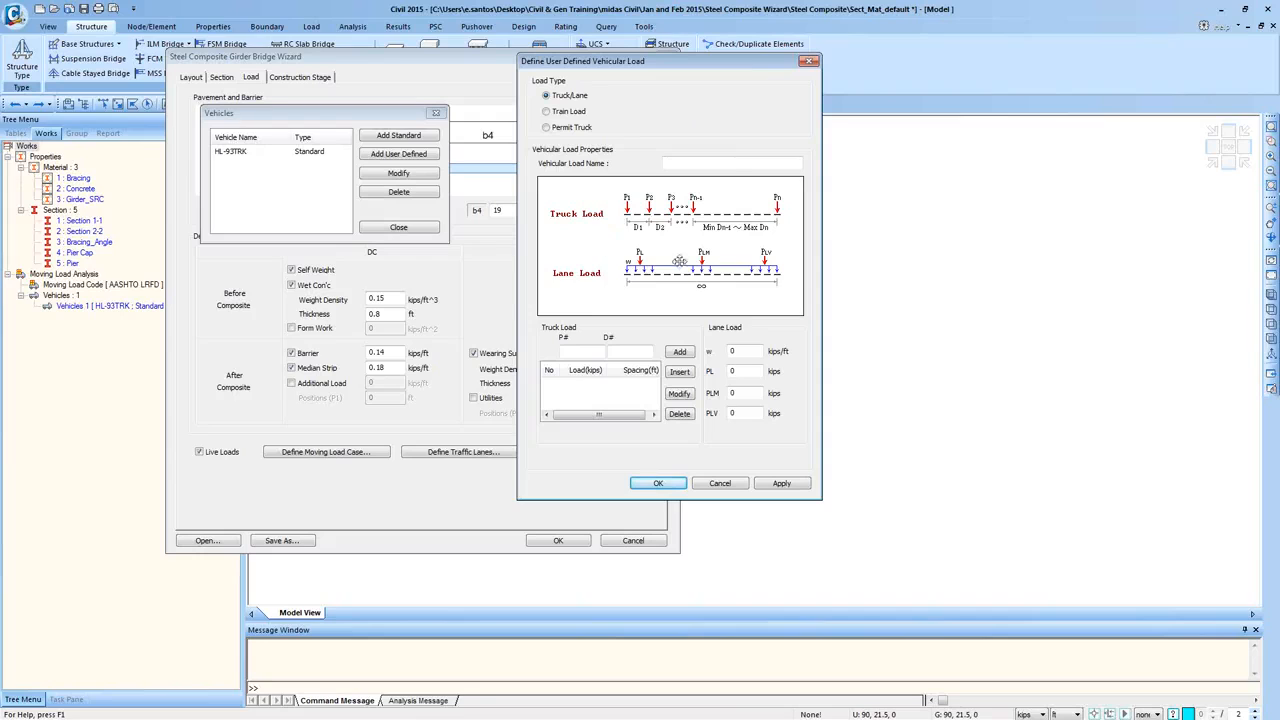
click(809, 61)
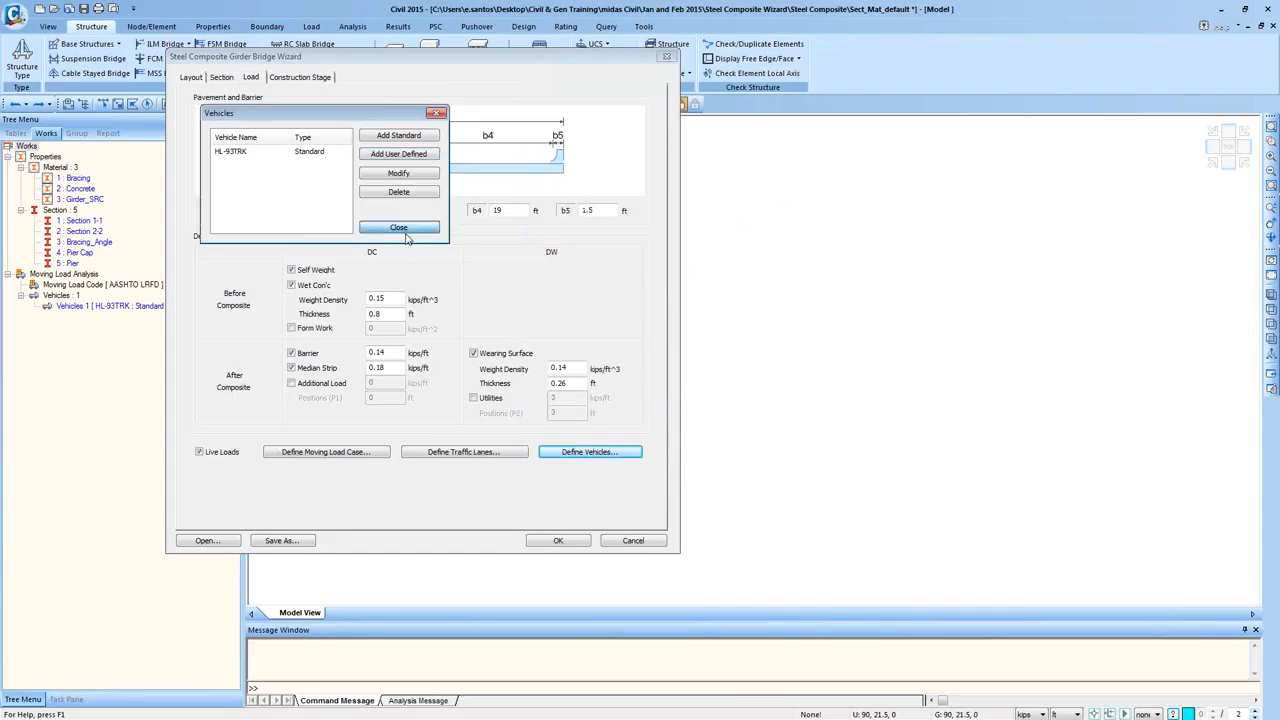
click(399, 228)
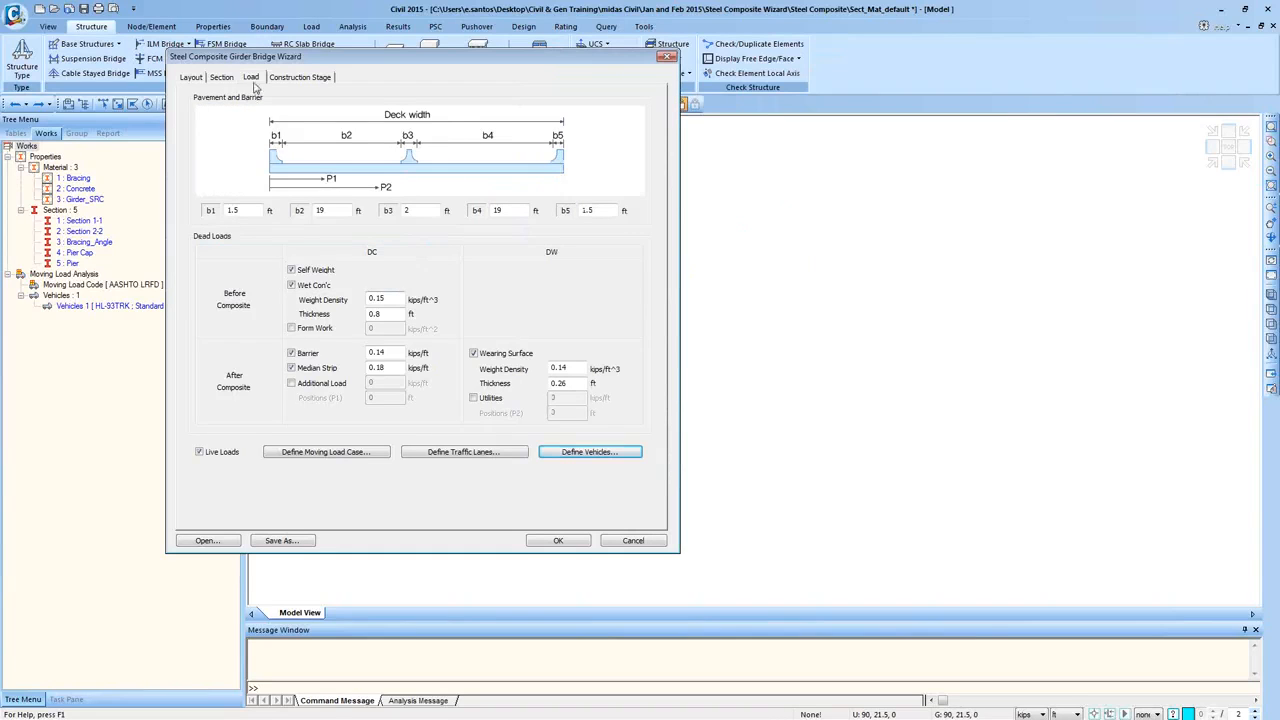
- In the wizard's Construction Stage settings, enable Reinforcement and open the reinforcement definition
click(295, 78)
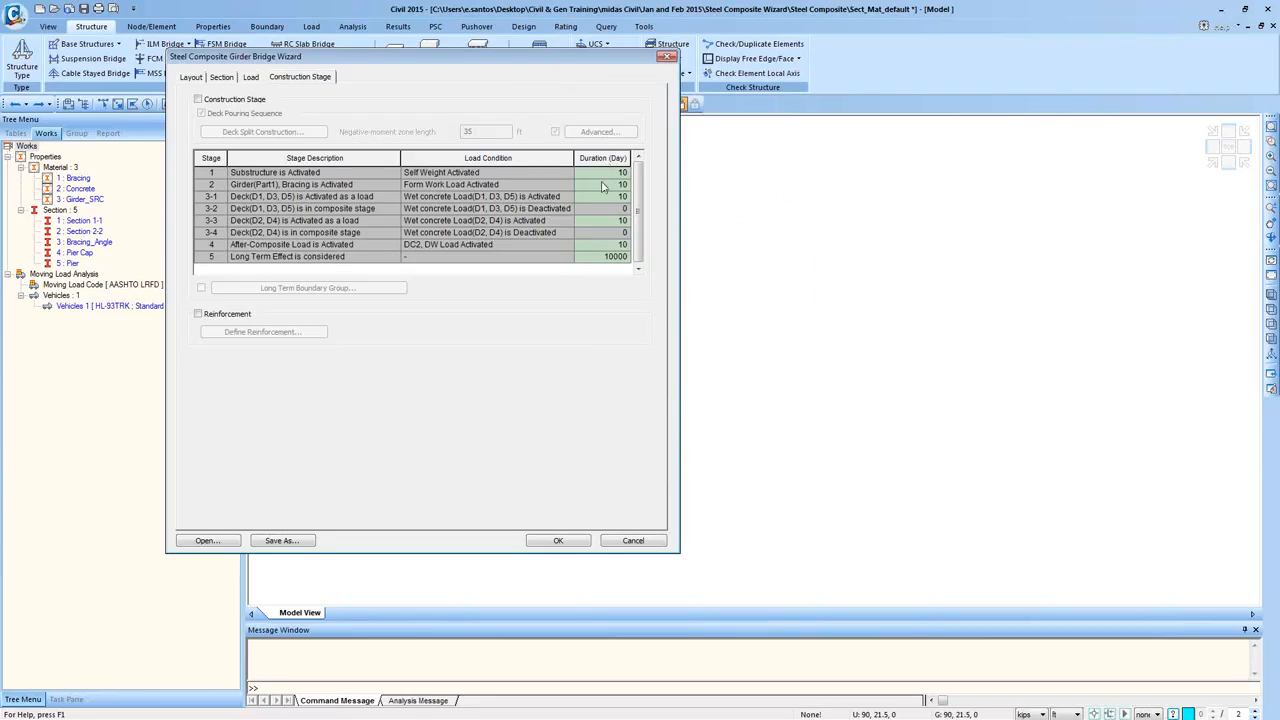
click(198, 314)
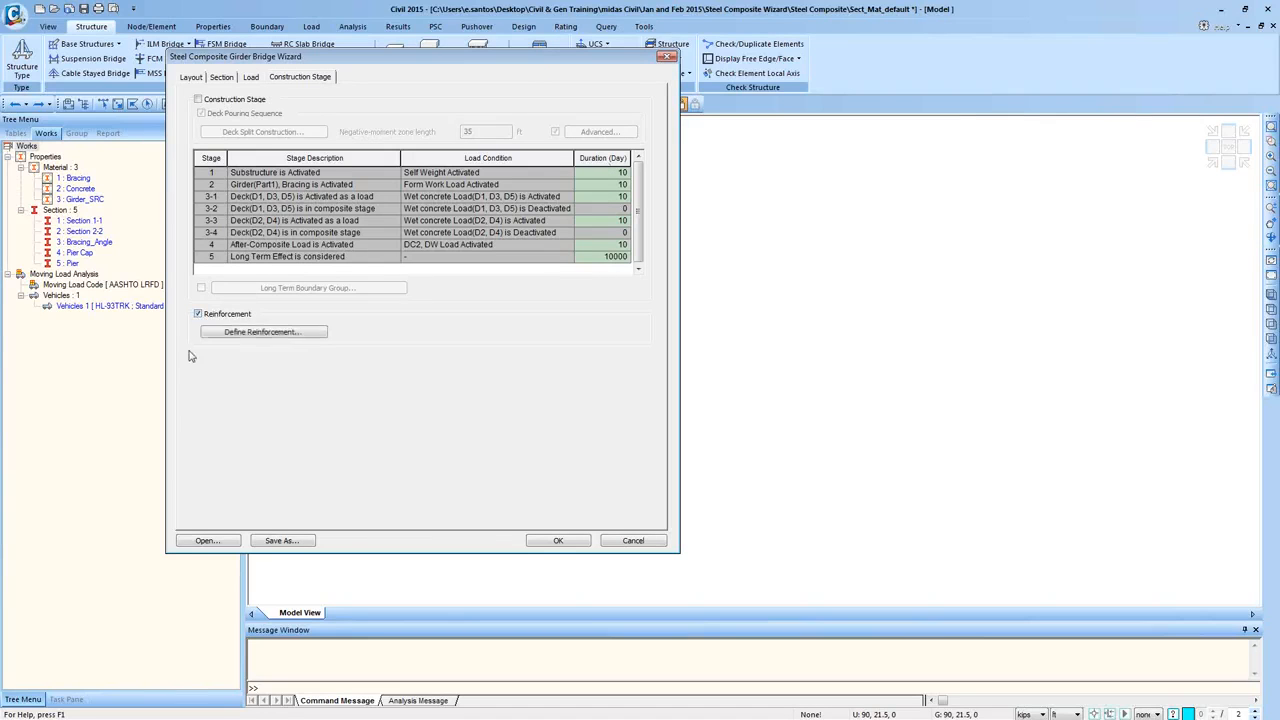
click(237, 336)
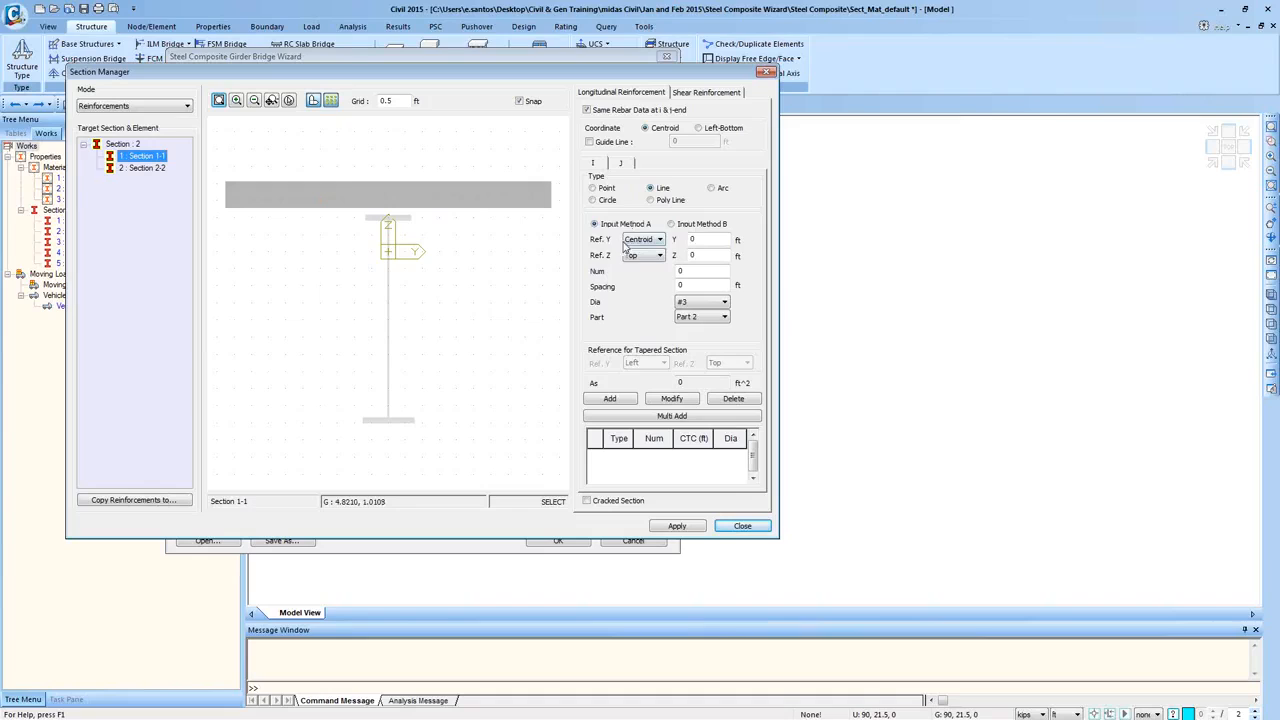
- Try laying out a line of 20 #3 bars across Section 1-1's deck slab using Input Method B, and close without adding them
click(679, 226)
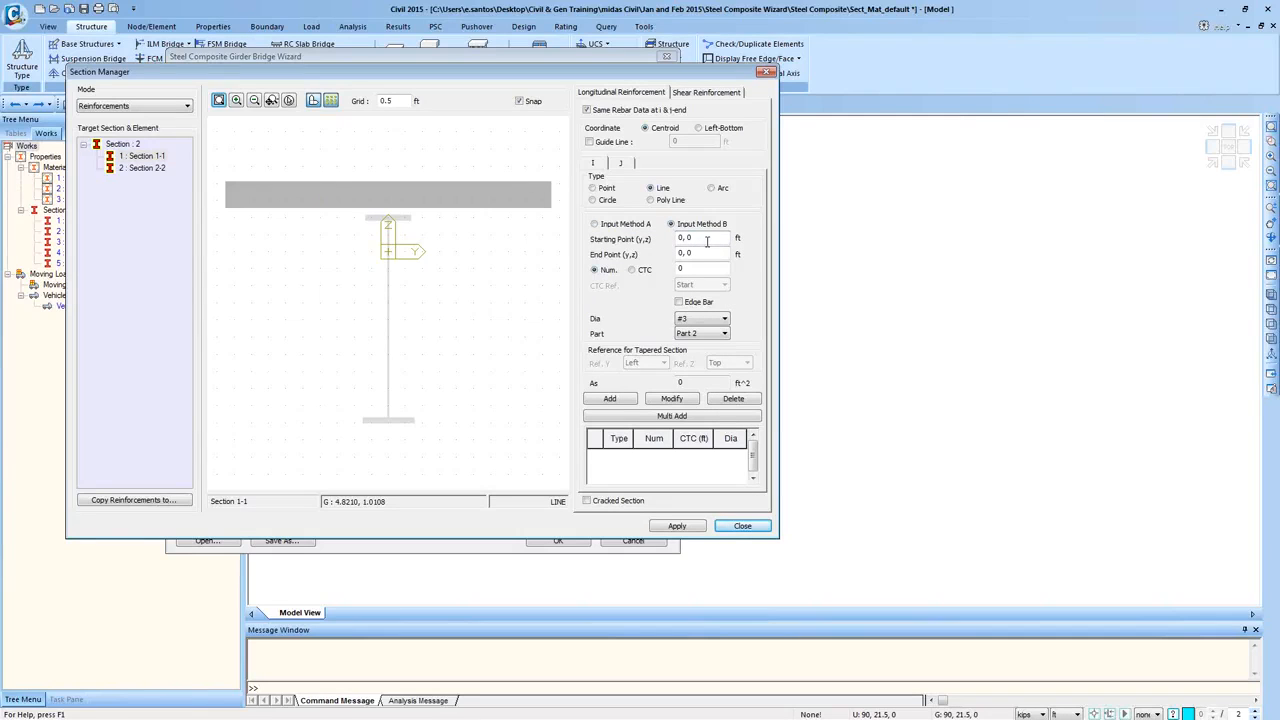
click(238, 196)
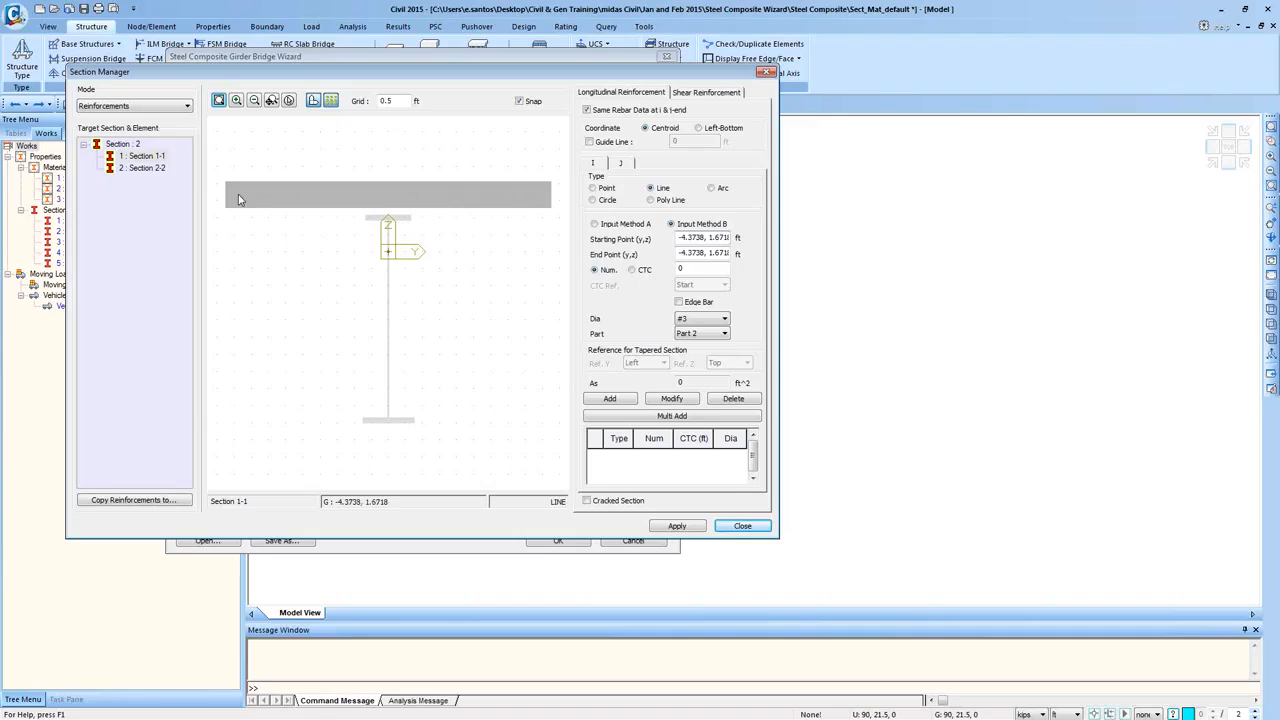
click(540, 198)
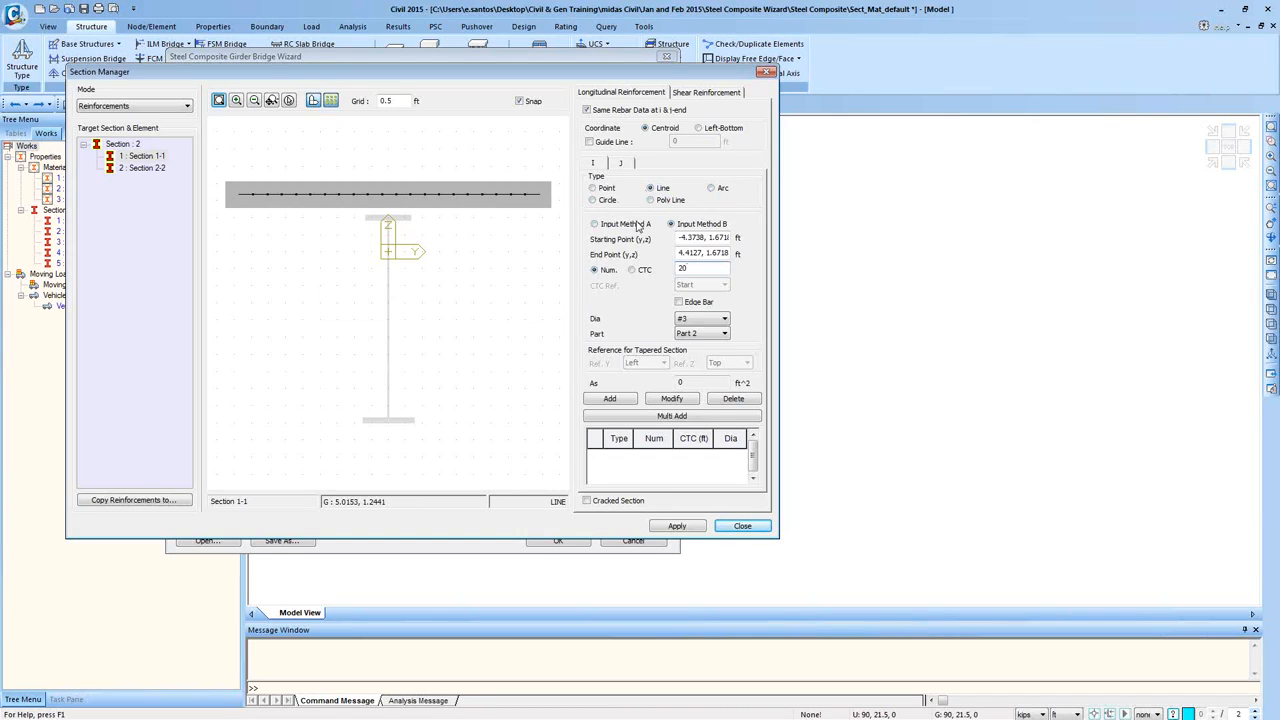
click(742, 527)
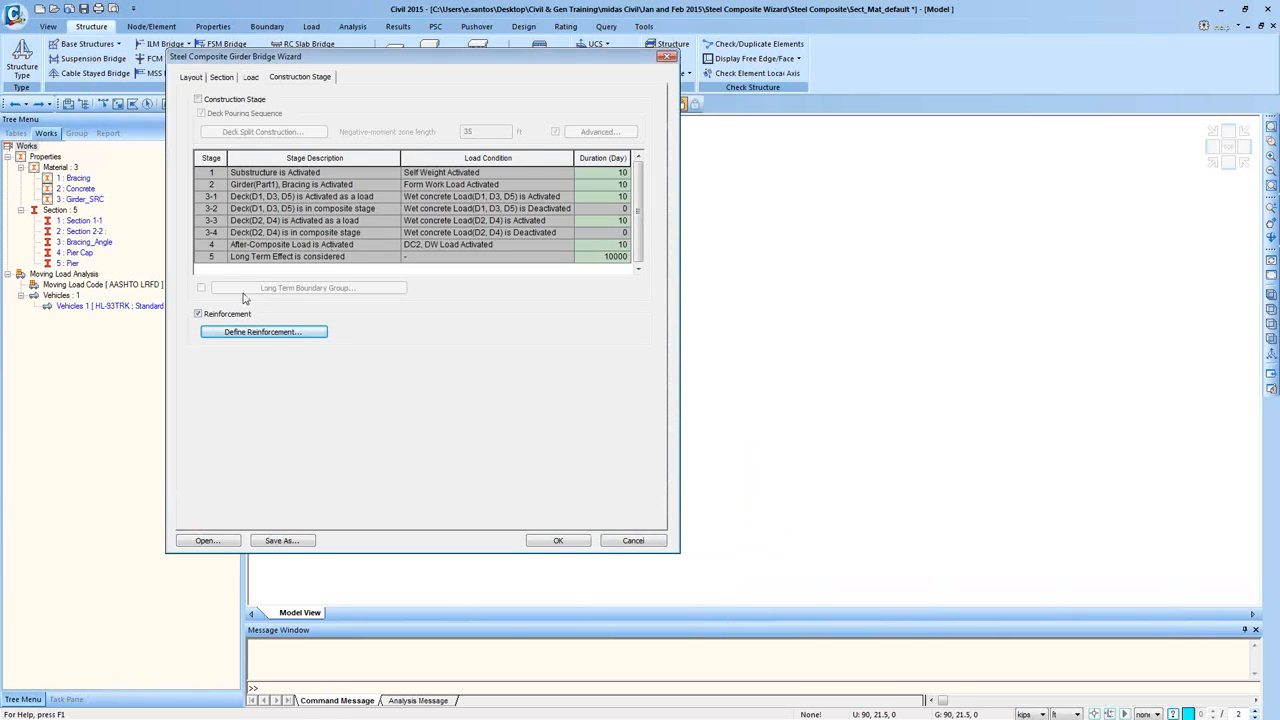
click(212, 315)
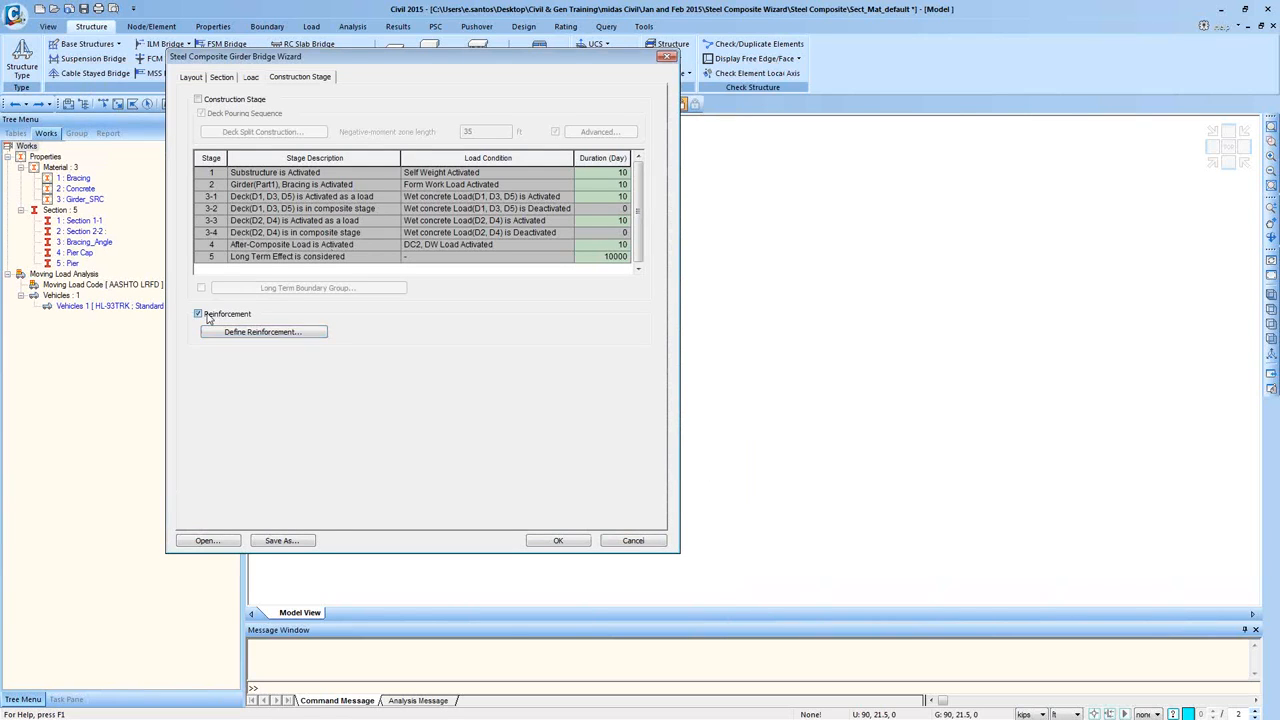
- Generate the bridge model from the wizard's settings and inspect its underside with the girders, bracing and piers
click(556, 541)
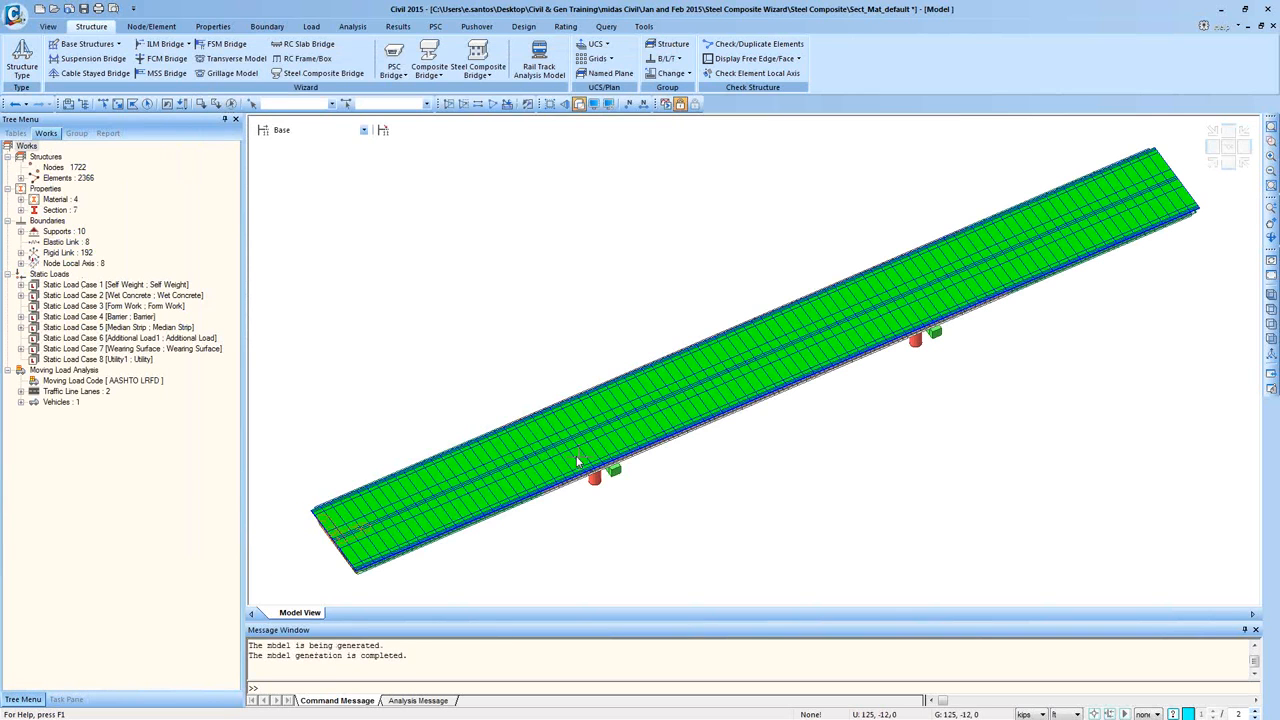
ctrl+middle_drag(568, 489, 625, 401)
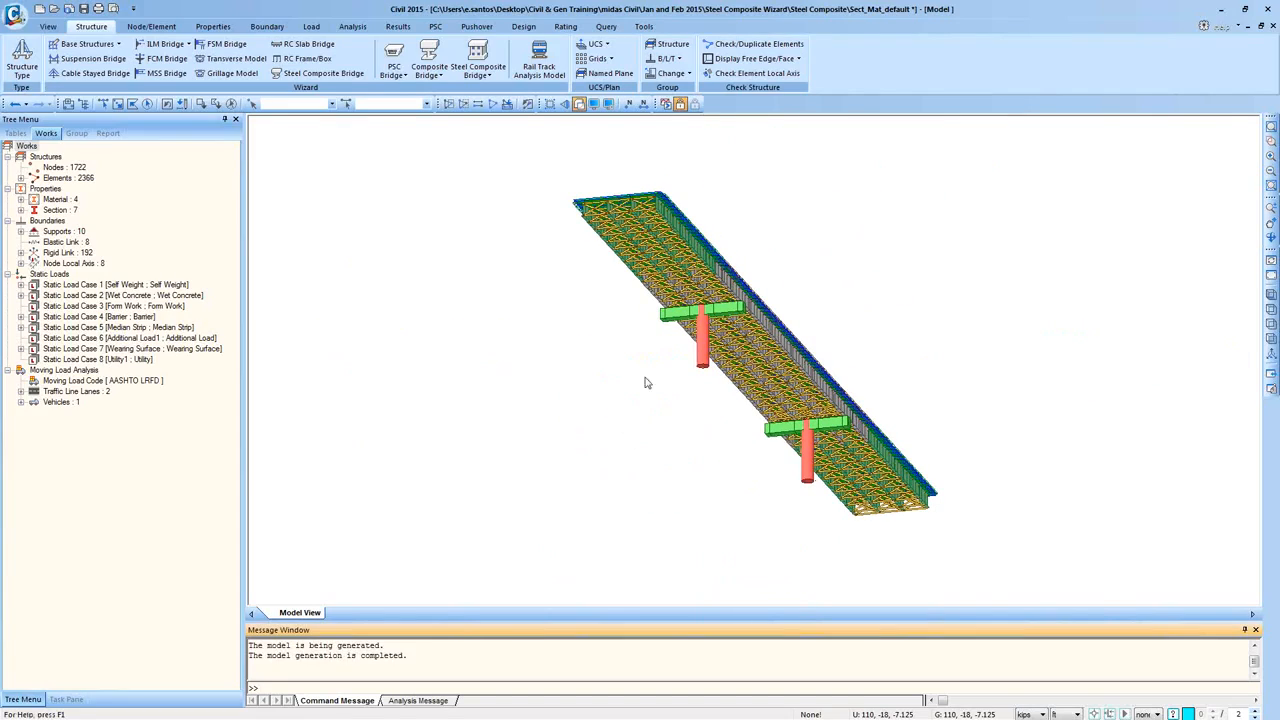
- Examine the cross bracing between the girders at the bridge's end from below the deck
scroll(704, 360, up, 6)
scroll(692, 246, up, 2)
middle_drag(606, 262, 695, 578)
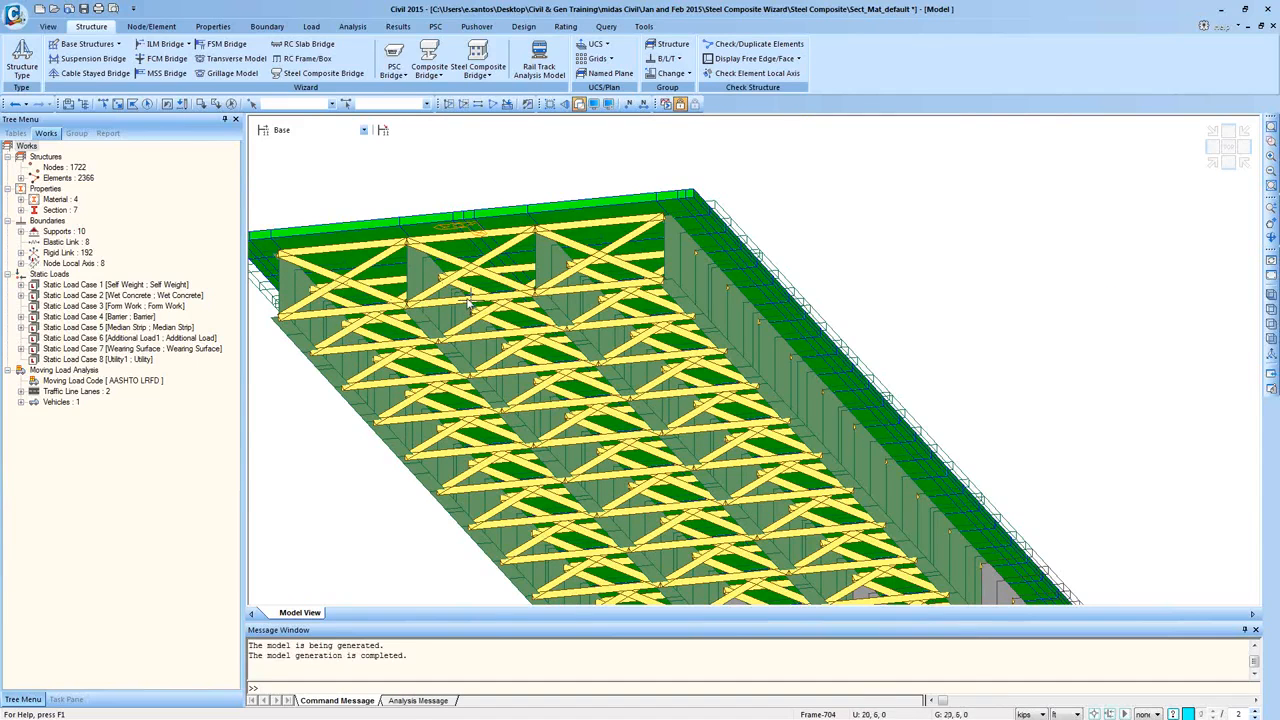
middle_drag(506, 368, 523, 289)
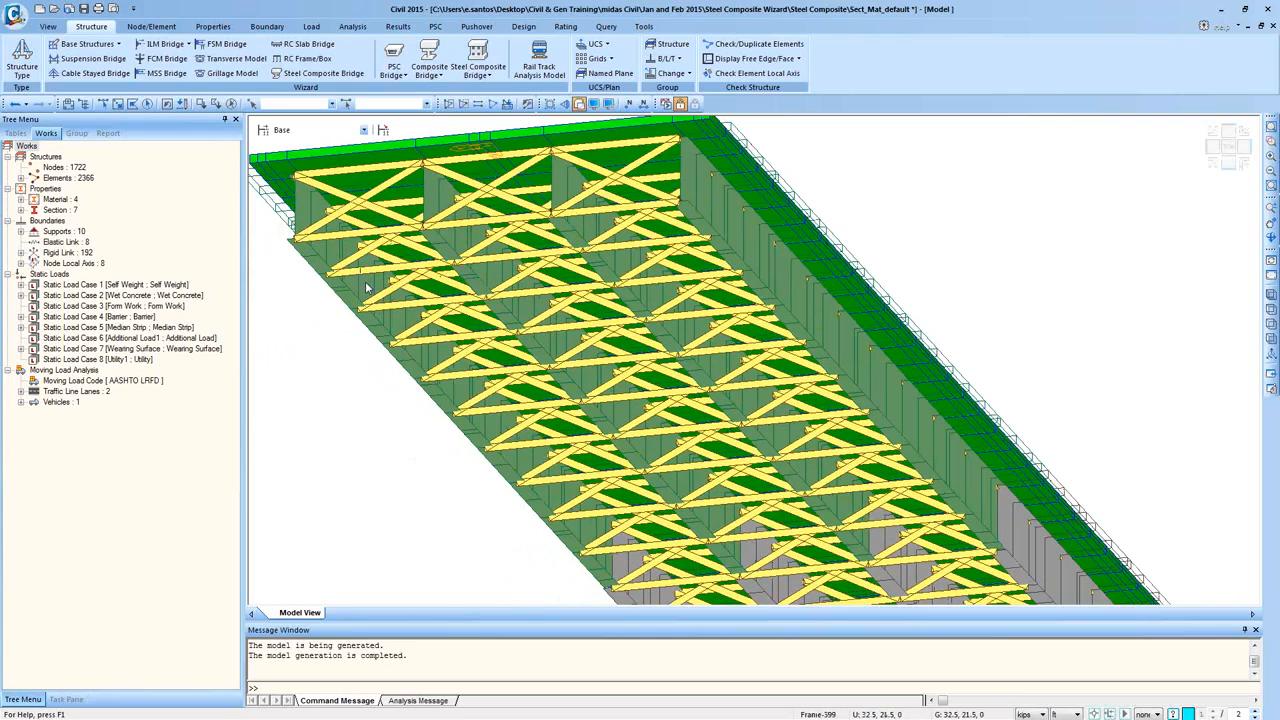
middle_drag(539, 390, 543, 540)
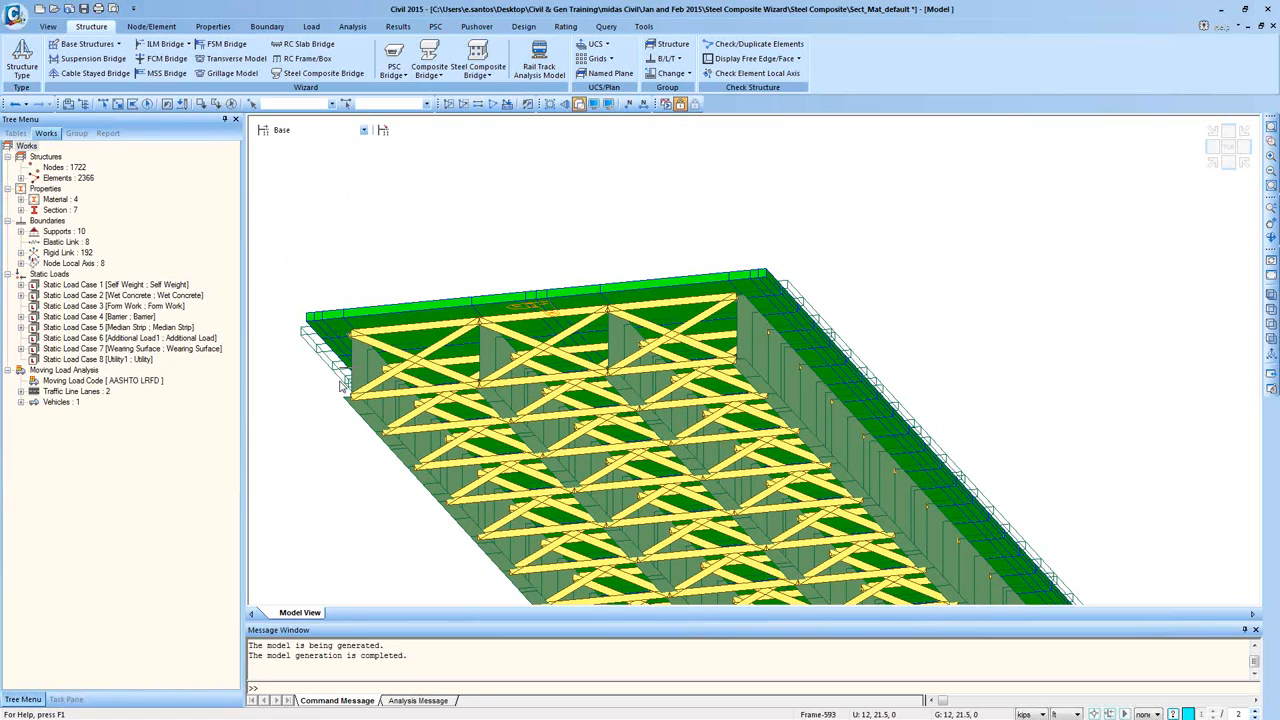
mouse_move(341, 386)
middle_drag(551, 348, 611, 494)
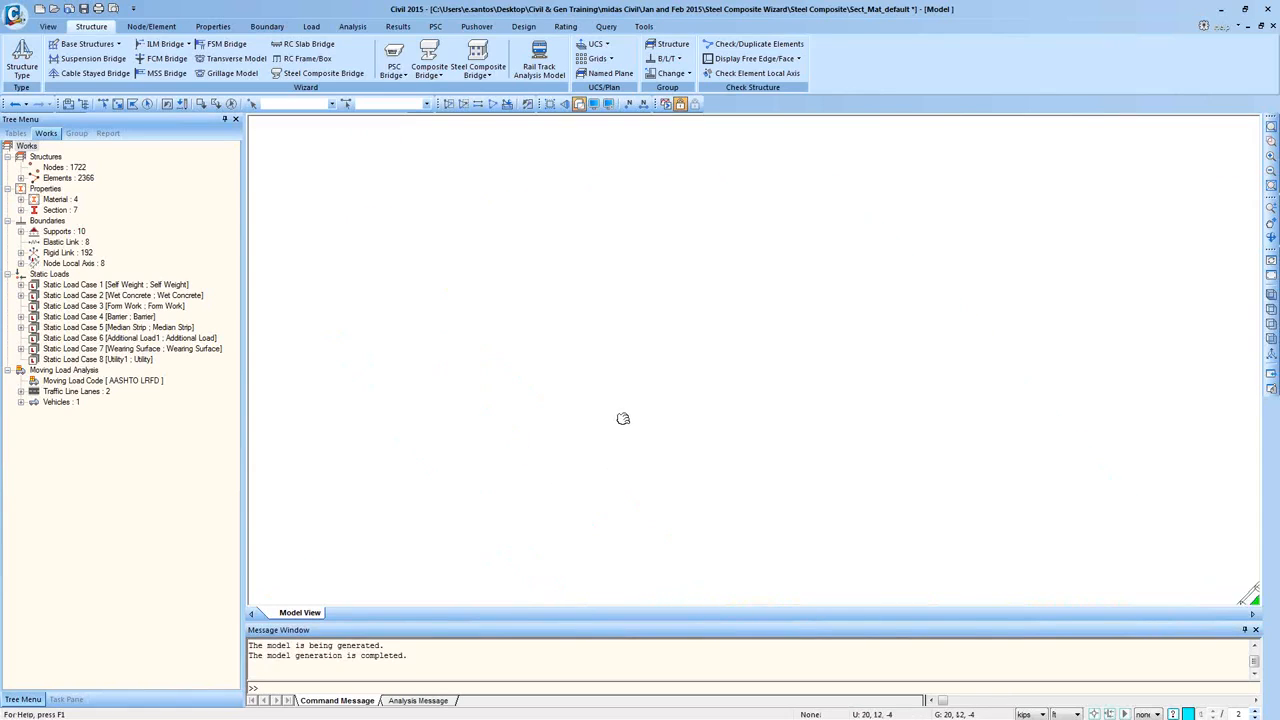
- Examine the pier column and cap beneath the girders from the side
scroll(623, 418, down, 3)
ctrl+middle_drag(626, 416, 564, 300)
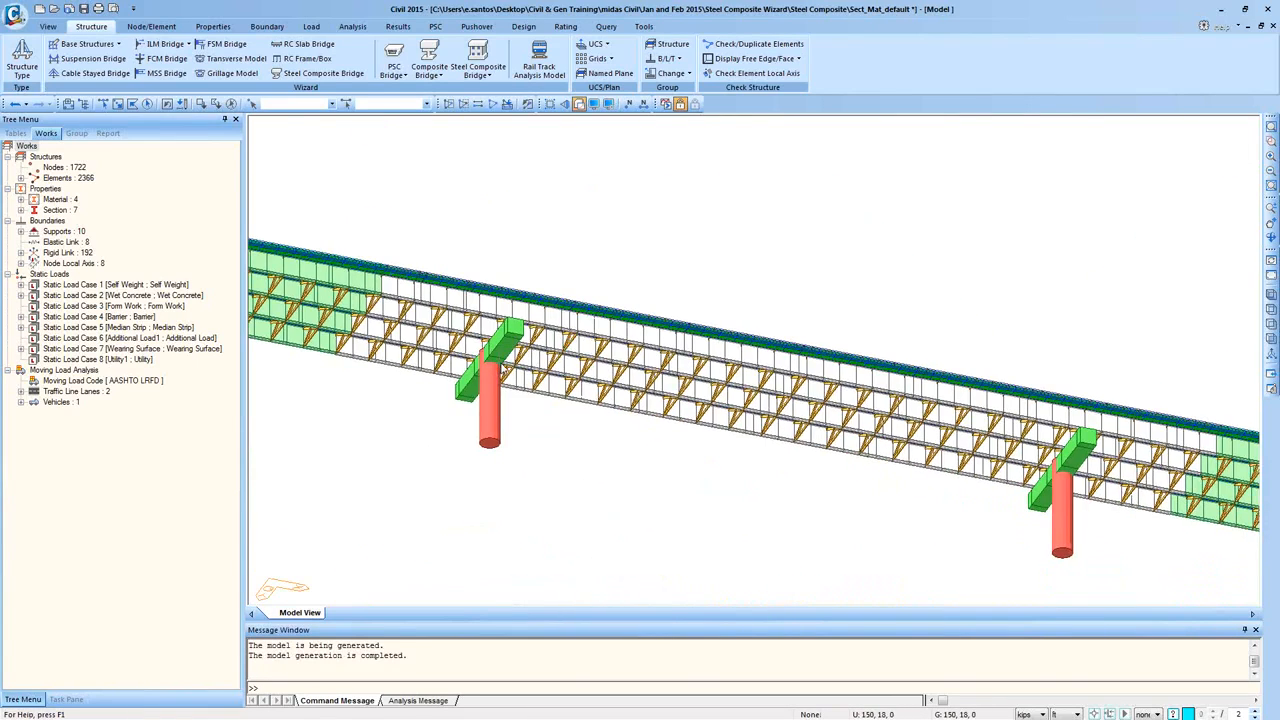
scroll(492, 364, up, 2)
scroll(499, 370, up, 1)
middle_drag(502, 362, 566, 371)
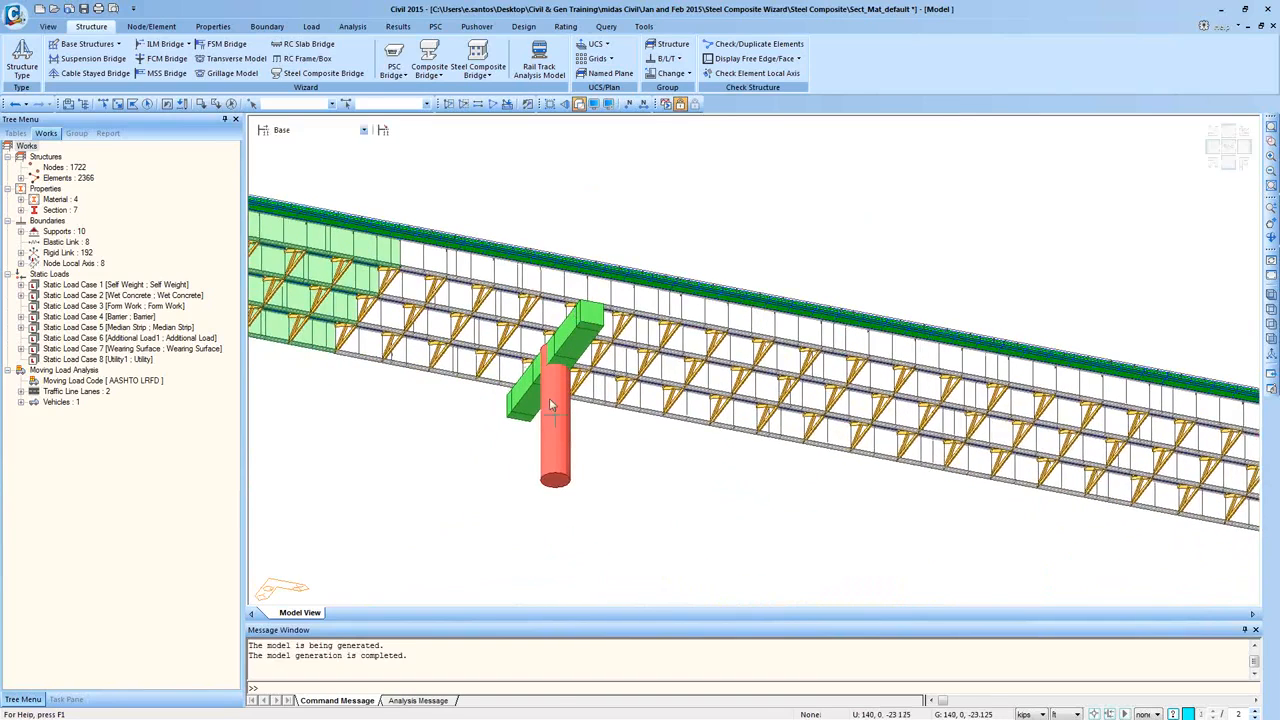
scroll(566, 371, up, 2)
scroll(566, 373, up, 1)
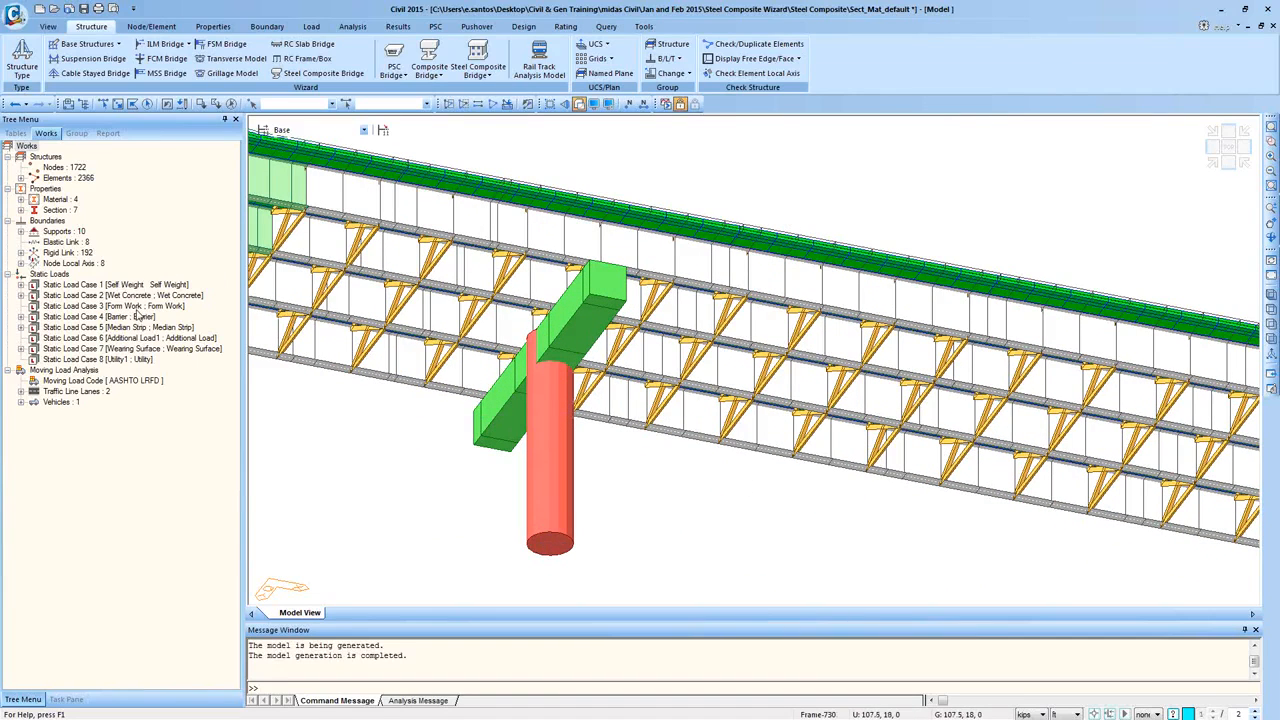
- List the support types and rigid links, display the rigid links on the model, and hide them again
click(21, 231)
click(21, 274)
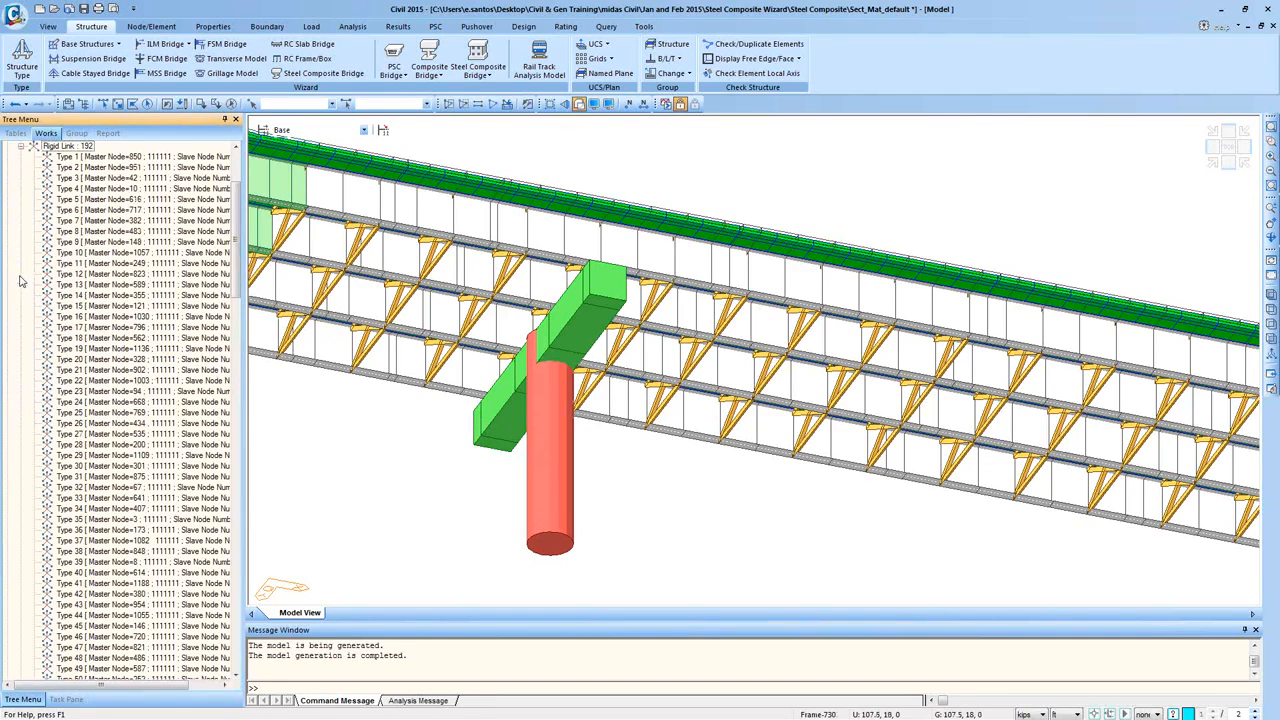
right_click(115, 200)
click(134, 377)
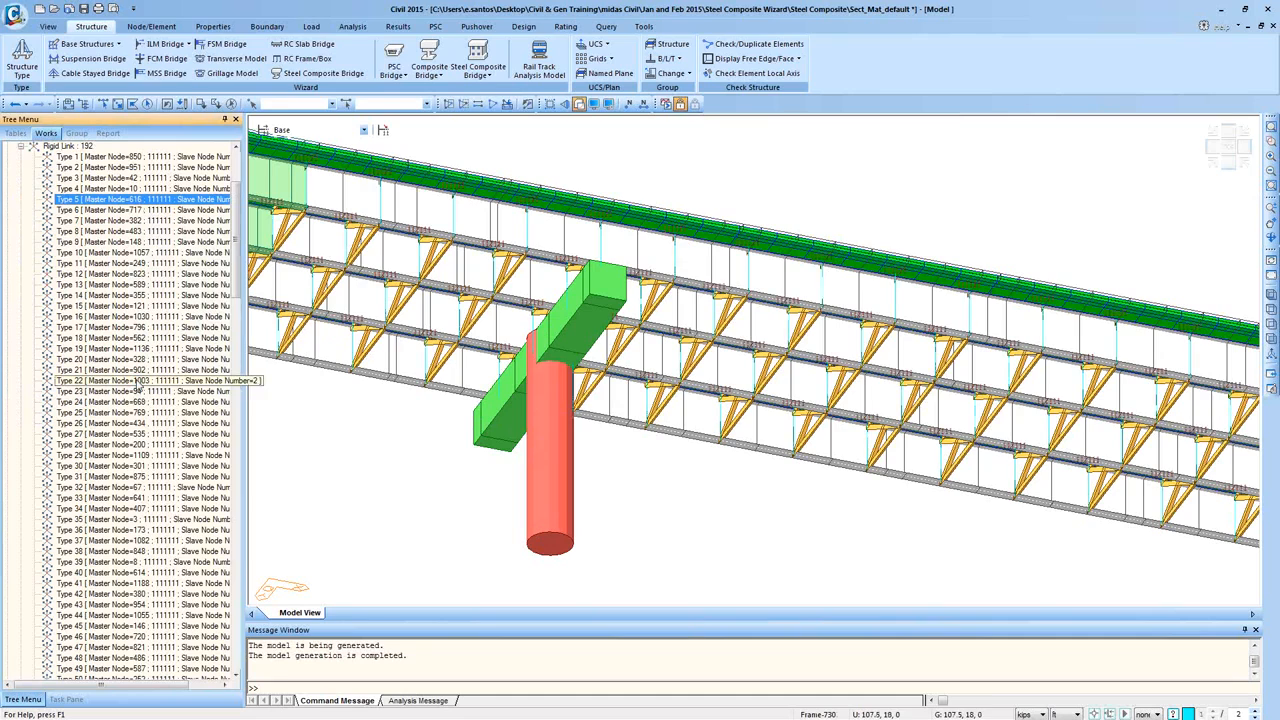
right_click(143, 203)
click(200, 386)
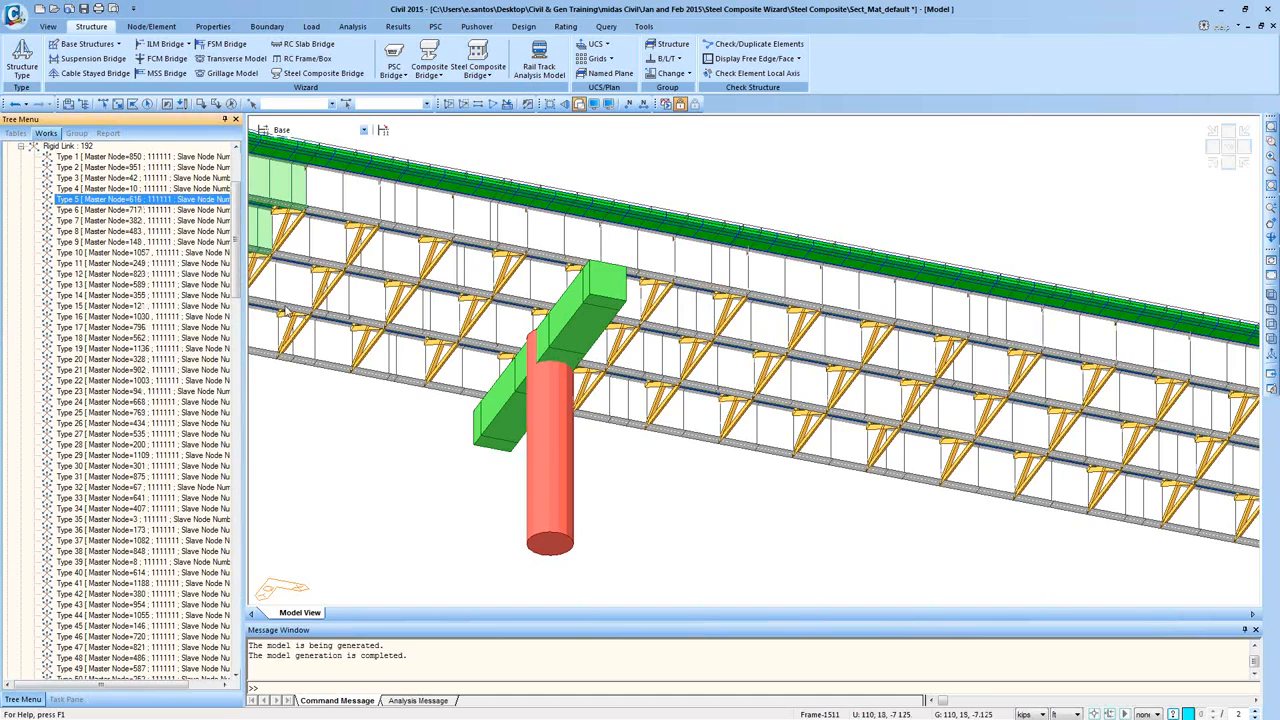
click(21, 147)
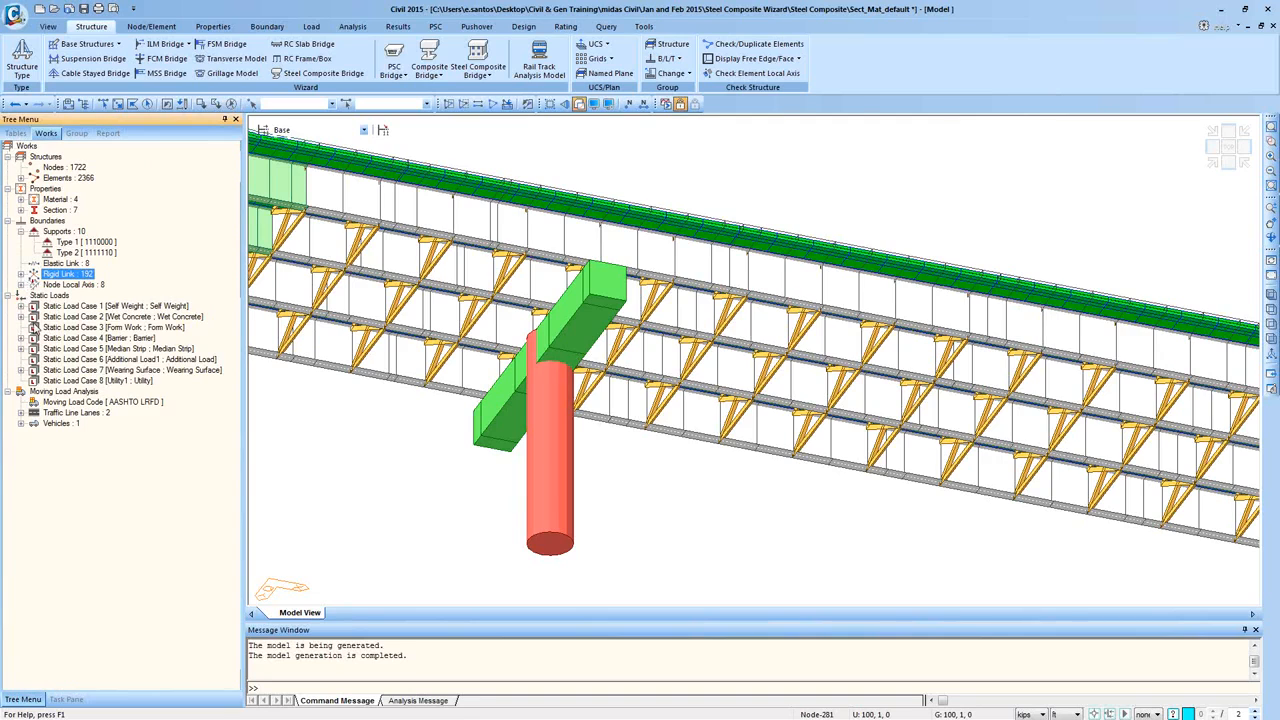
- Select the nodes that have a node local axis assigned and inspect them on the bridge model
click(38, 328)
click(21, 285)
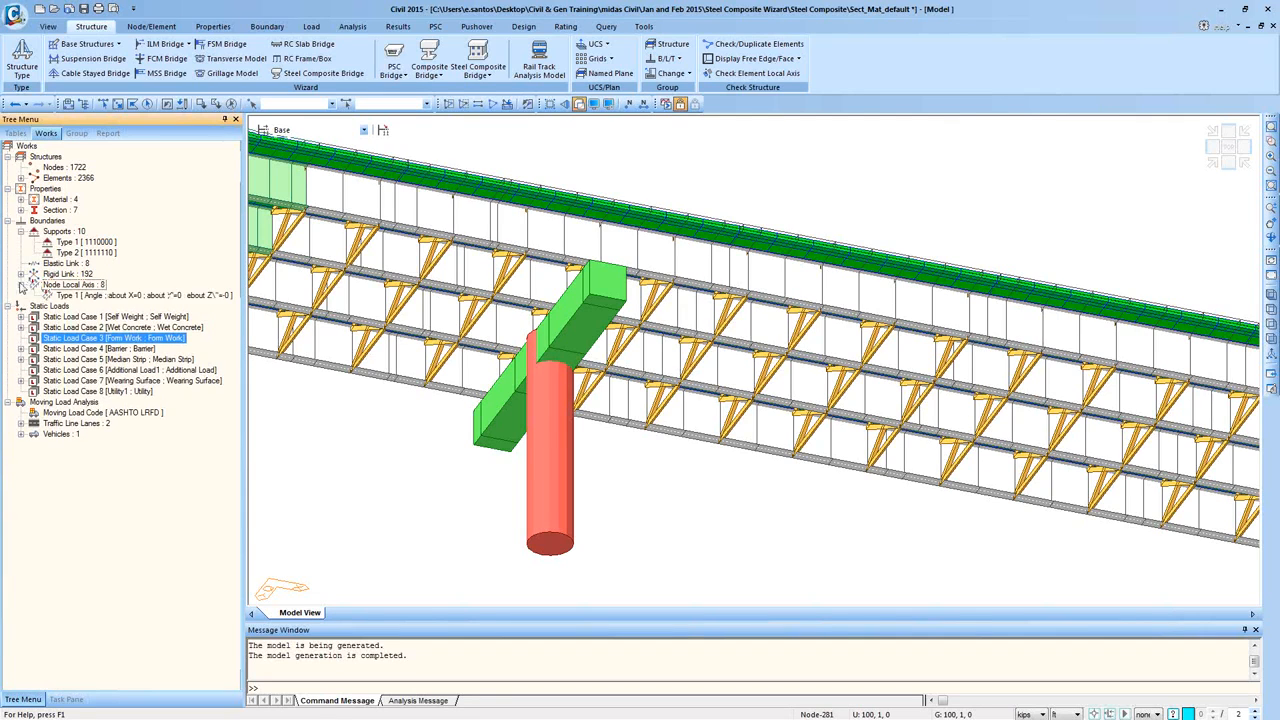
double_click(75, 297)
middle_drag(502, 308, 771, 458)
scroll(771, 458, down, 4)
middle_drag(740, 402, 645, 393)
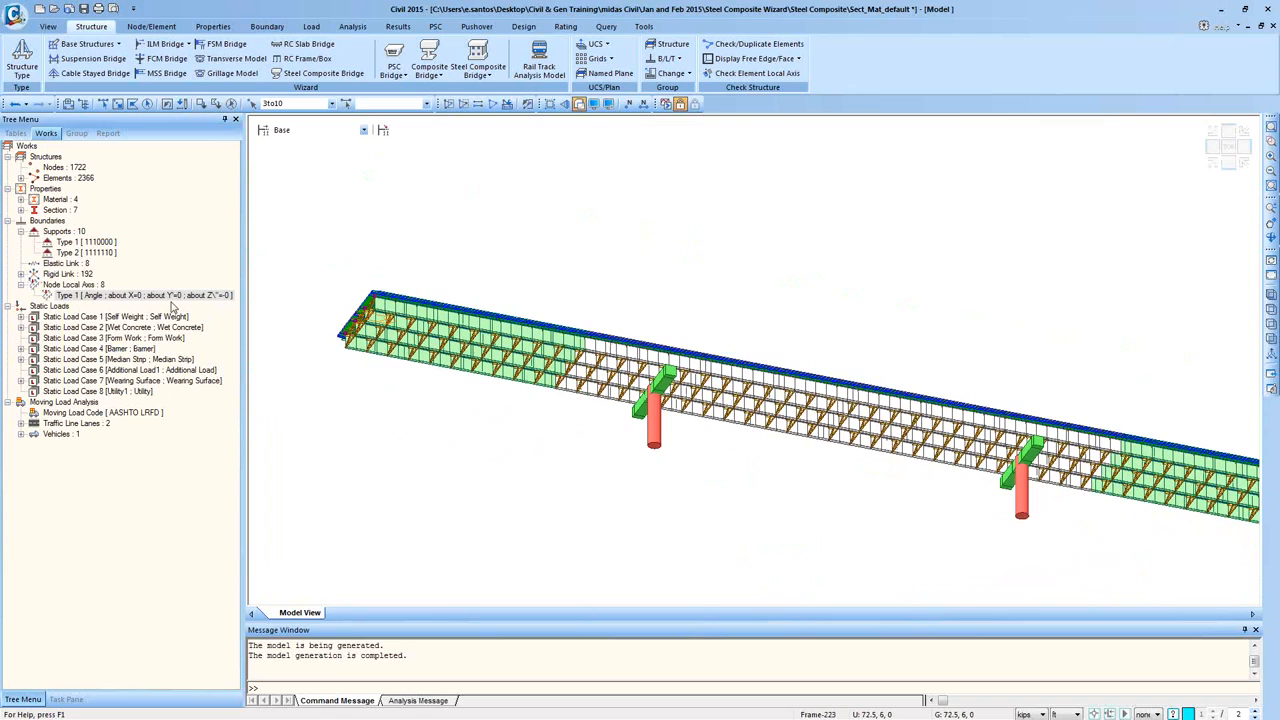
middle_drag(749, 364, 640, 262)
middle_drag(484, 247, 542, 322)
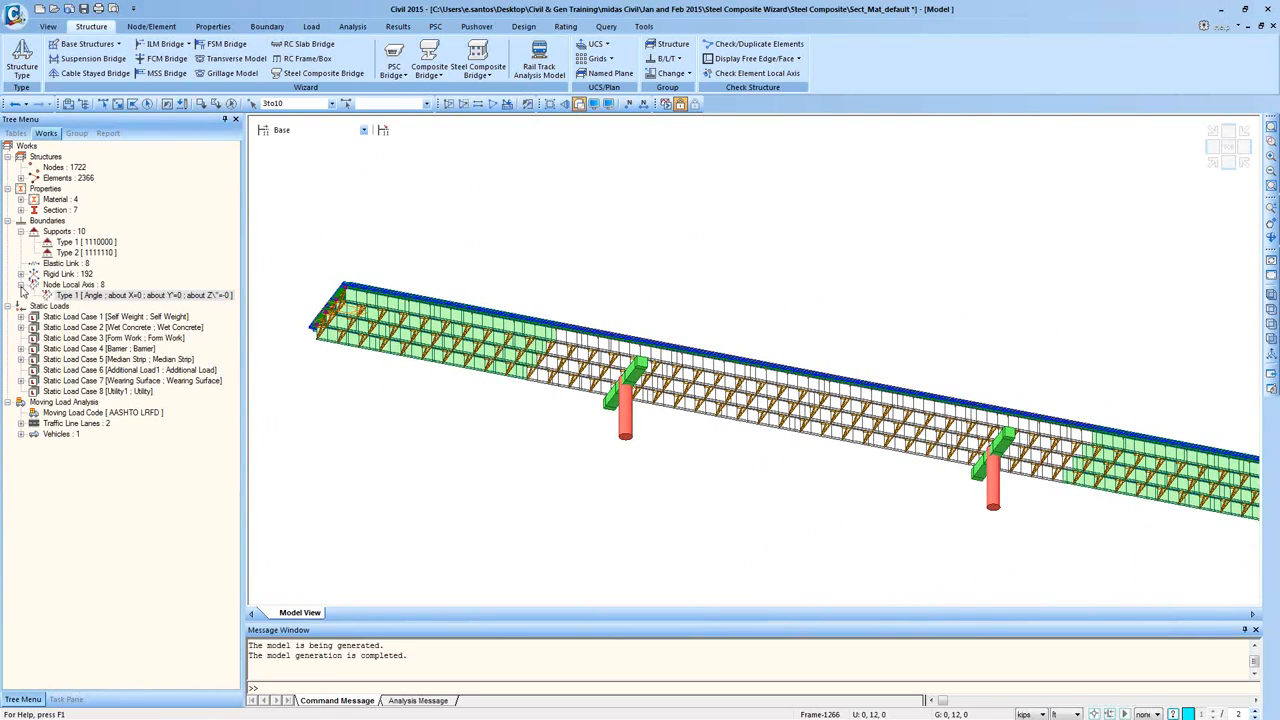
click(20, 285)
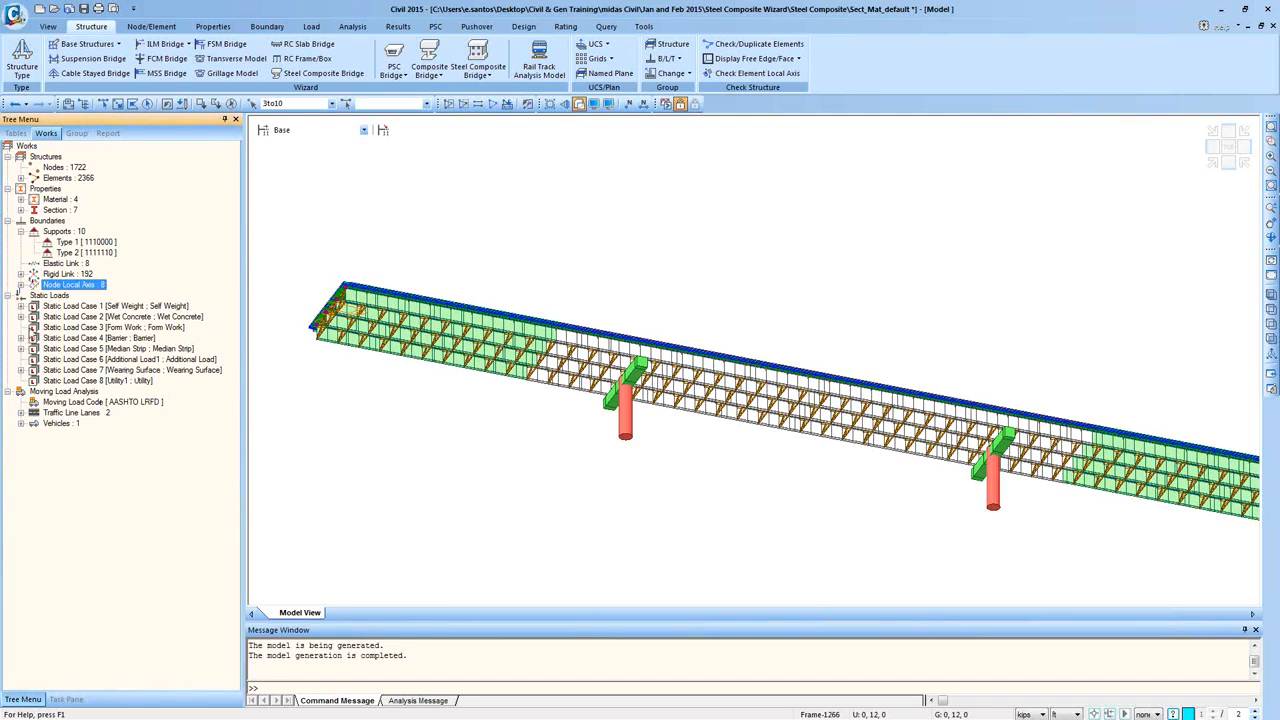
- Display the element beam loads of the Wet Concrete load case on the model, and hide them again
click(20, 317)
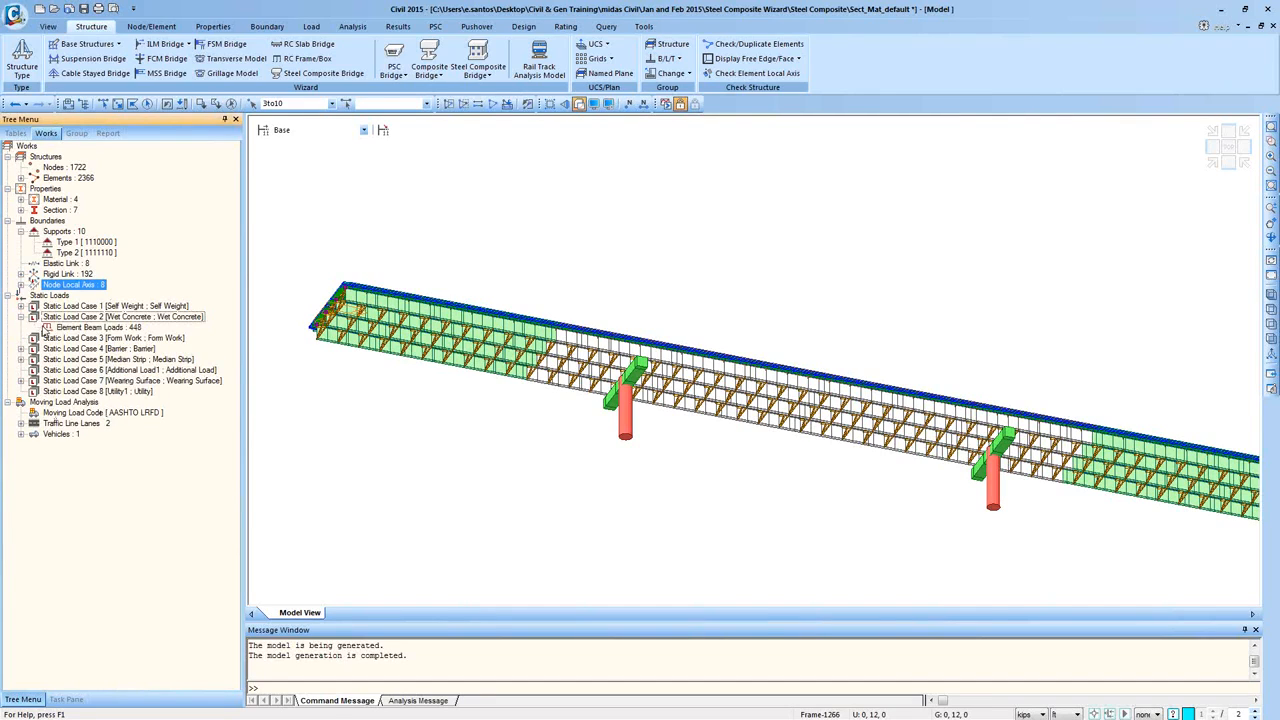
right_click(50, 327)
click(85, 358)
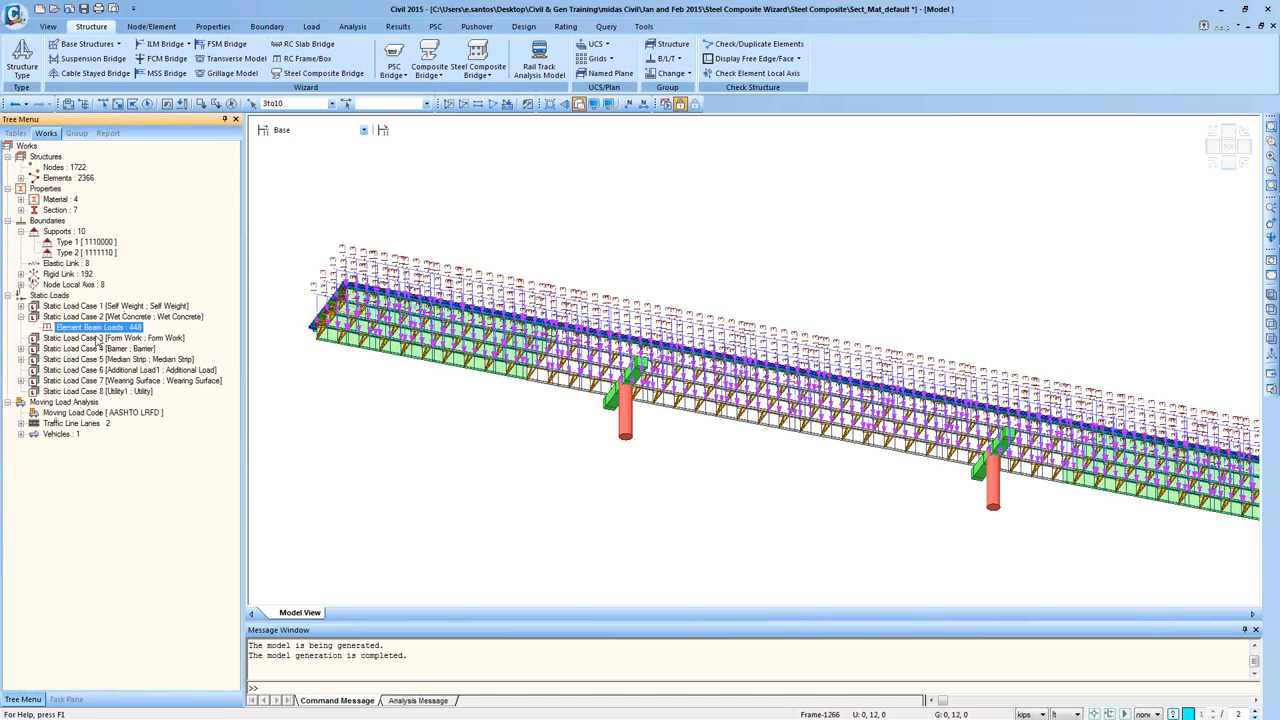
right_click(106, 330)
click(150, 375)
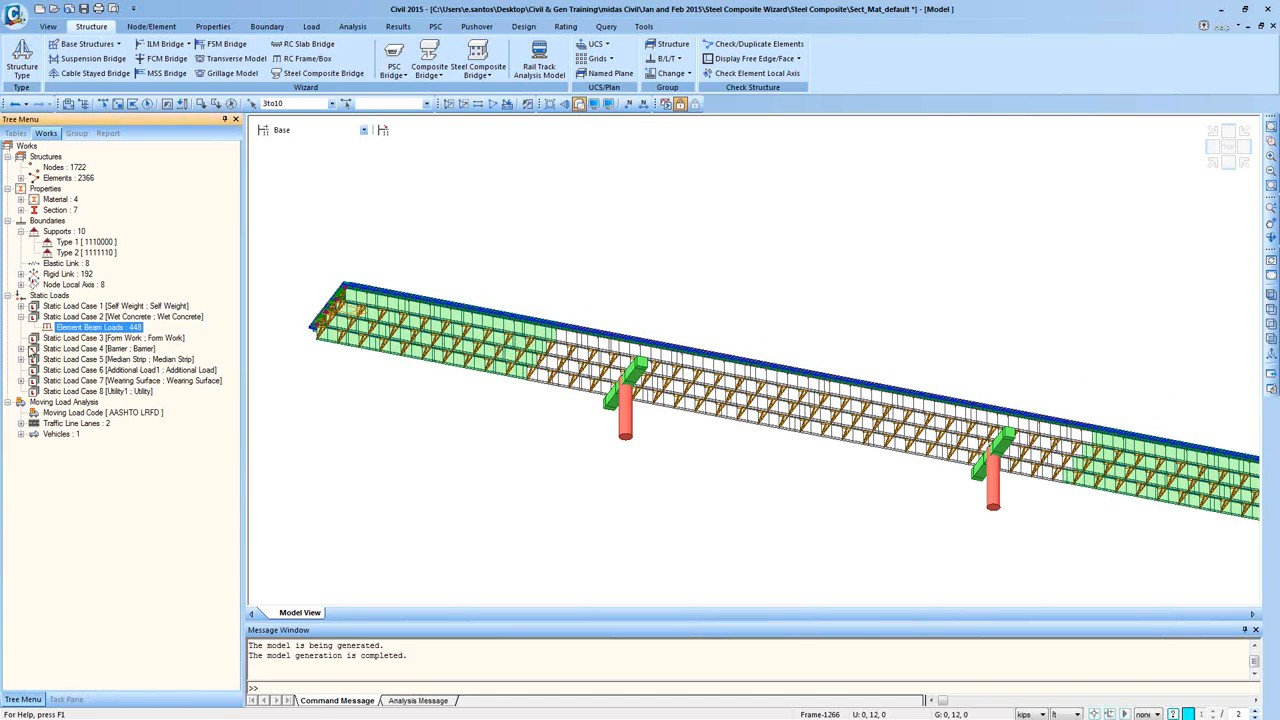
- Display the nodal loads of the Barrier load case, inspect them along the deck, and hide them again
click(20, 348)
click(85, 358)
right_click(85, 358)
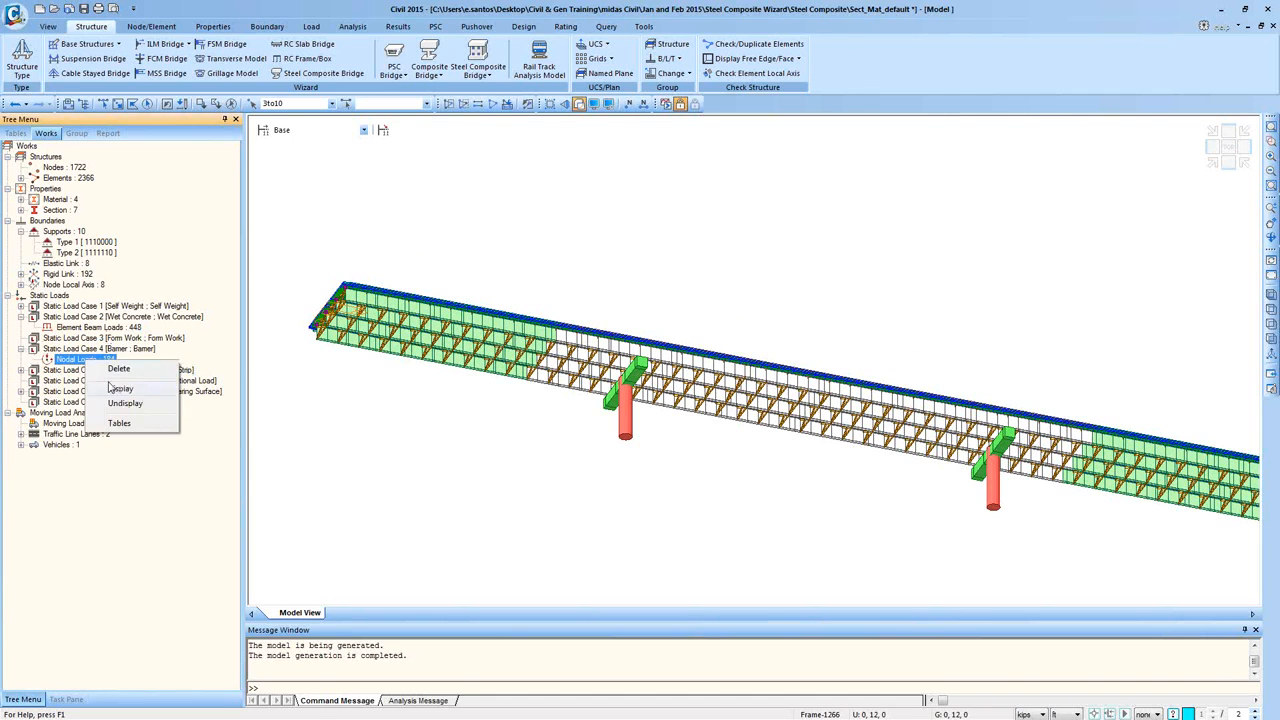
click(113, 383)
ctrl+middle_drag(583, 349, 598, 411)
middle_drag(520, 403, 434, 421)
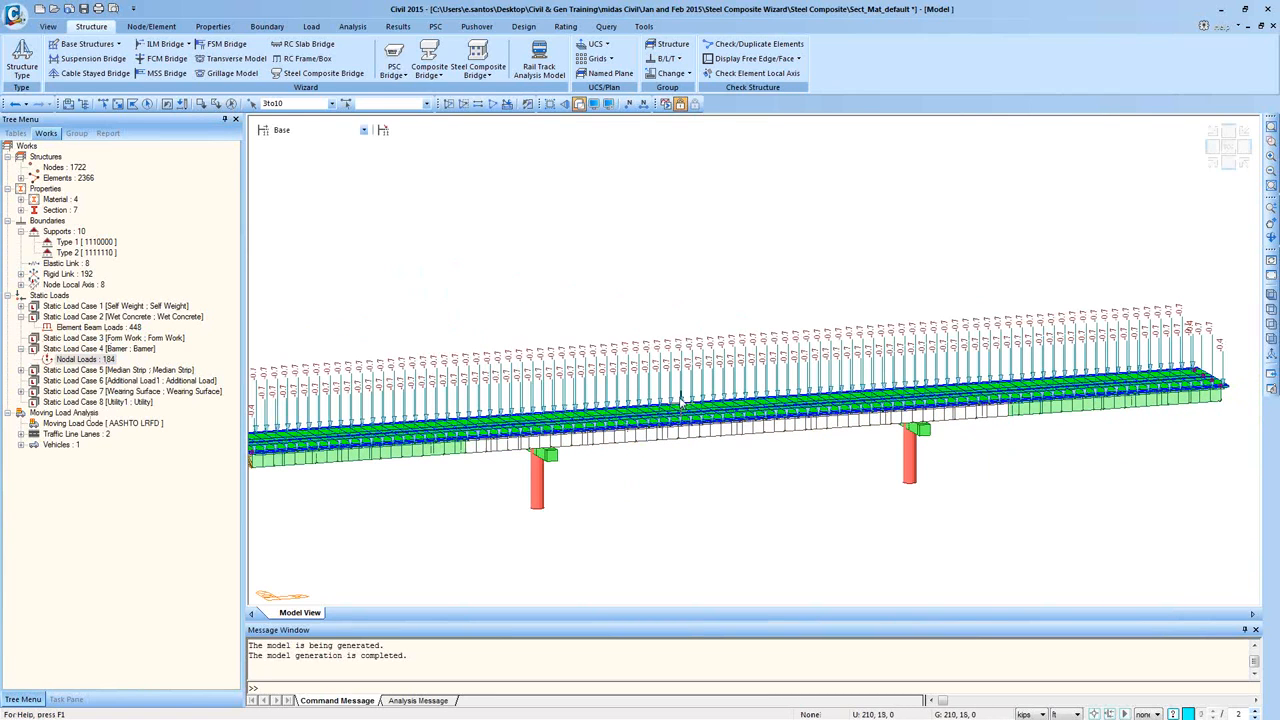
click(90, 360)
right_click(90, 360)
click(156, 405)
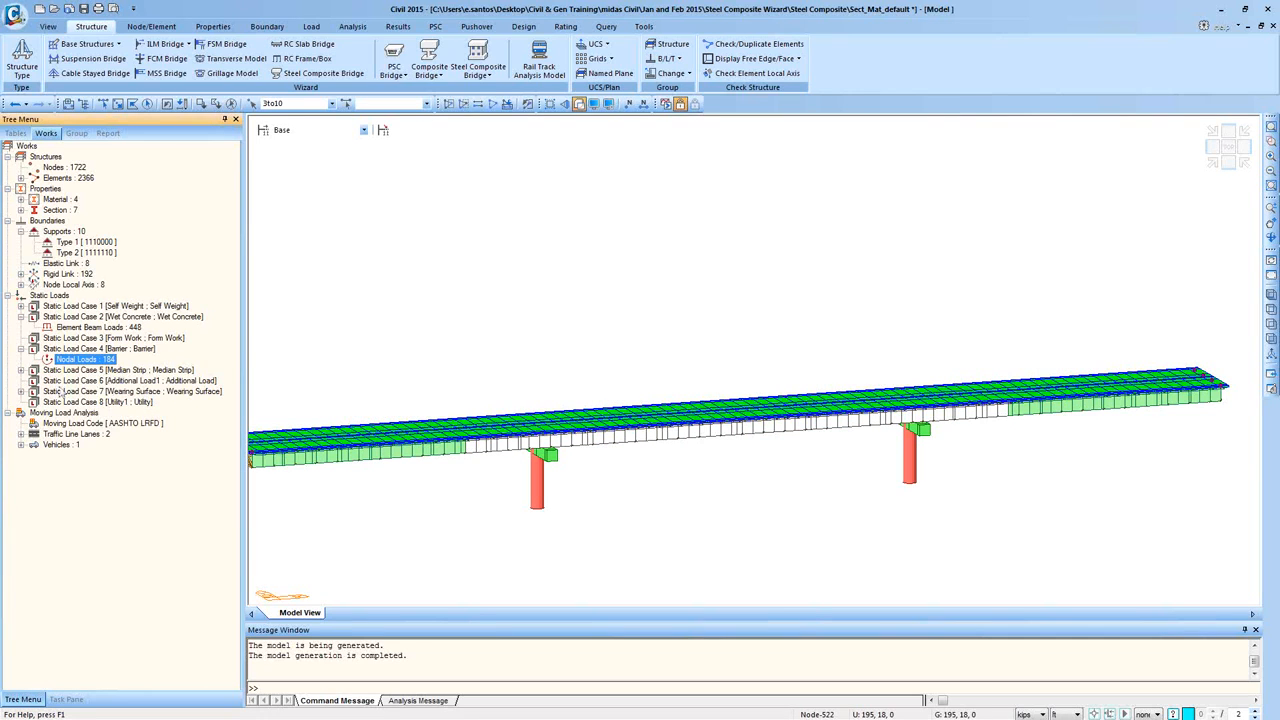
- Display the nodal loads of the Median Strip load case, inspect them along the deck, and hide them again
click(21, 370)
click(70, 381)
right_click(58, 383)
click(90, 414)
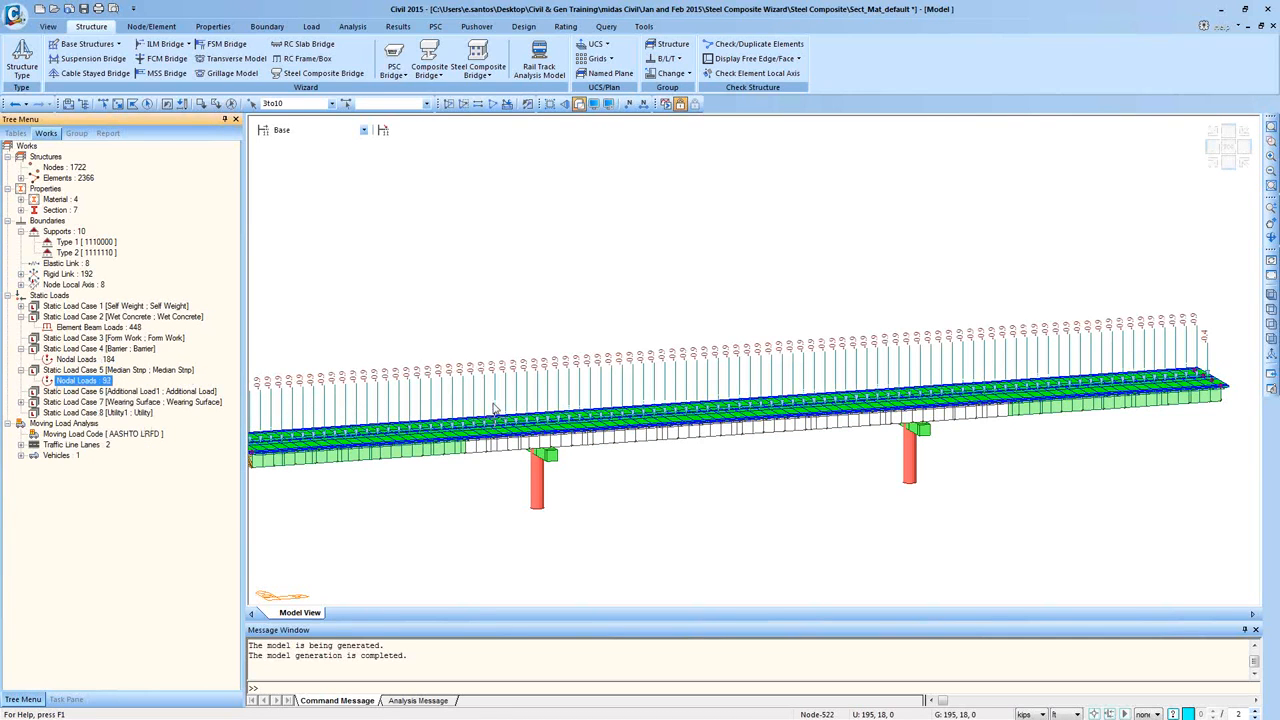
ctrl+middle_drag(513, 454, 447, 568)
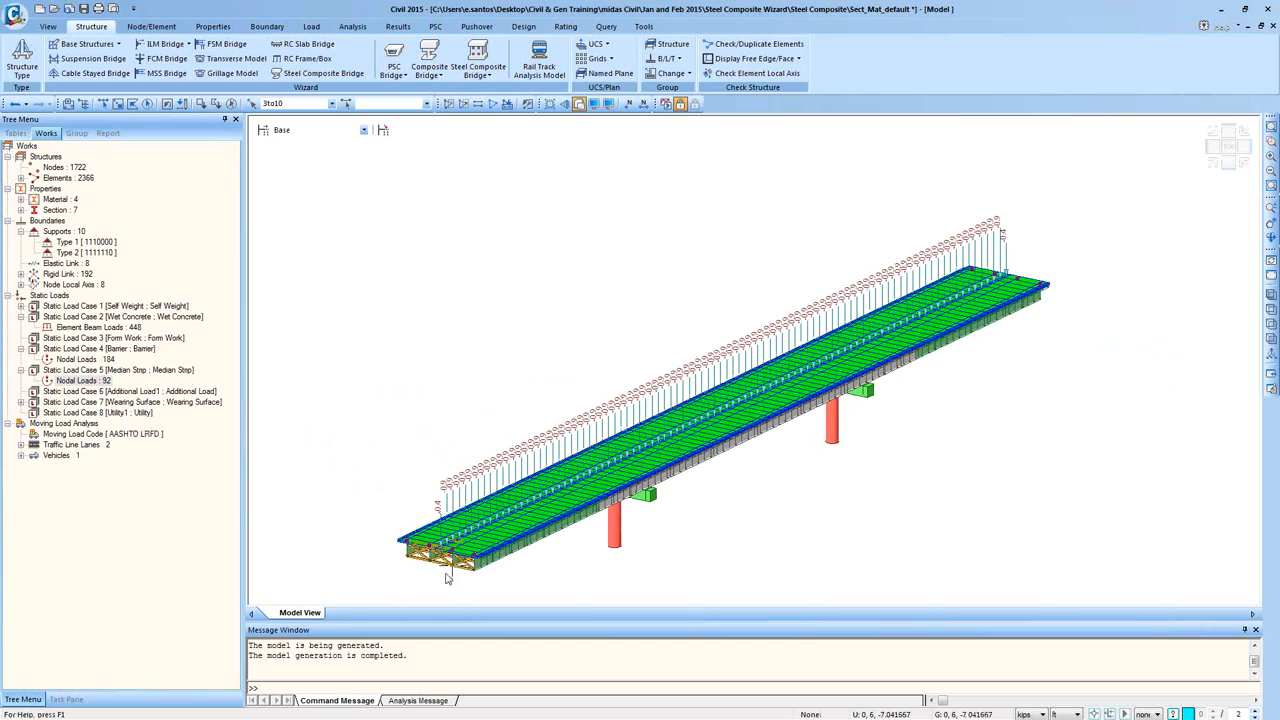
right_click(107, 383)
click(152, 426)
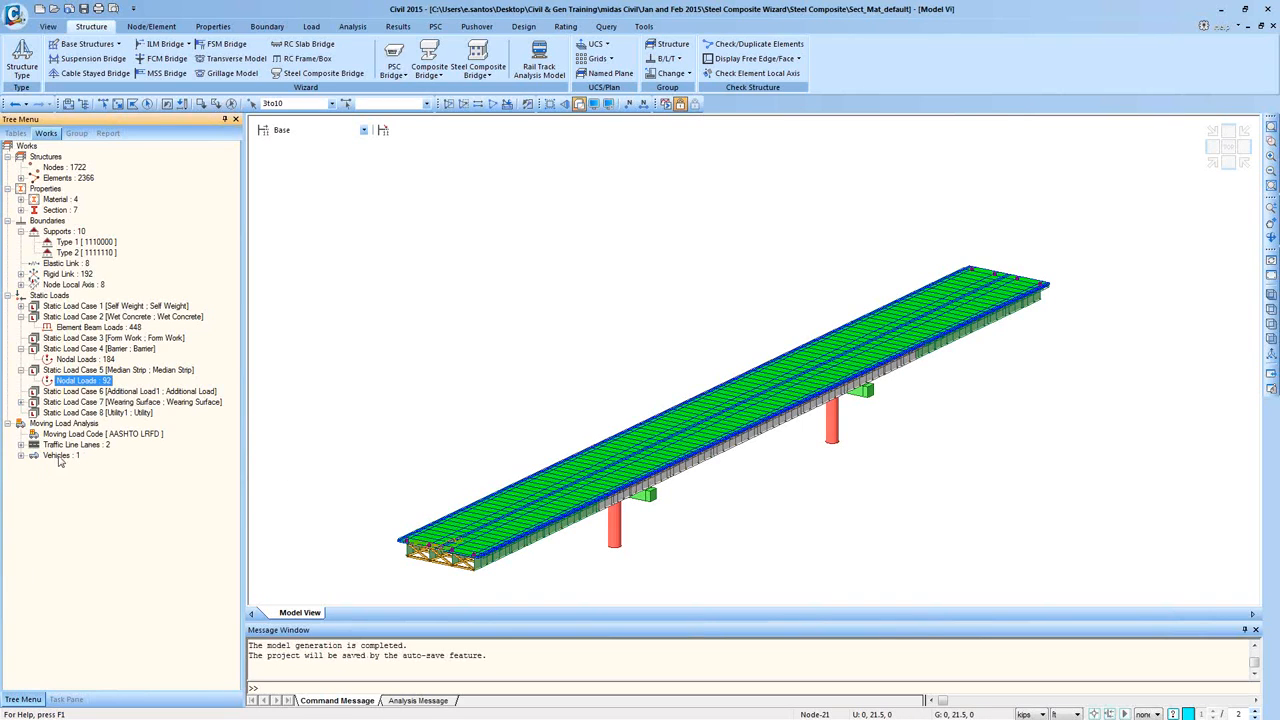
- List the traffic line lanes and vehicles, and display Traffic Line Lane 2 on the deck in plan view
click(72, 446)
click(21, 455)
click(21, 444)
right_click(117, 467)
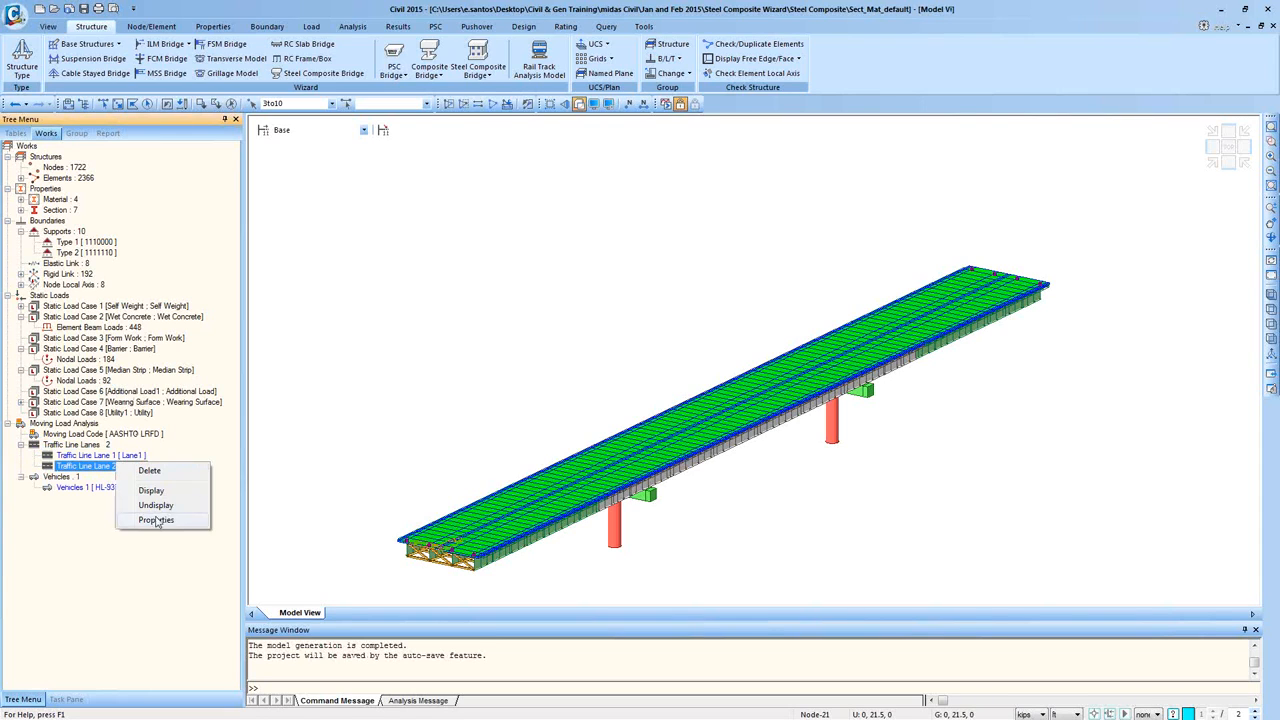
click(163, 493)
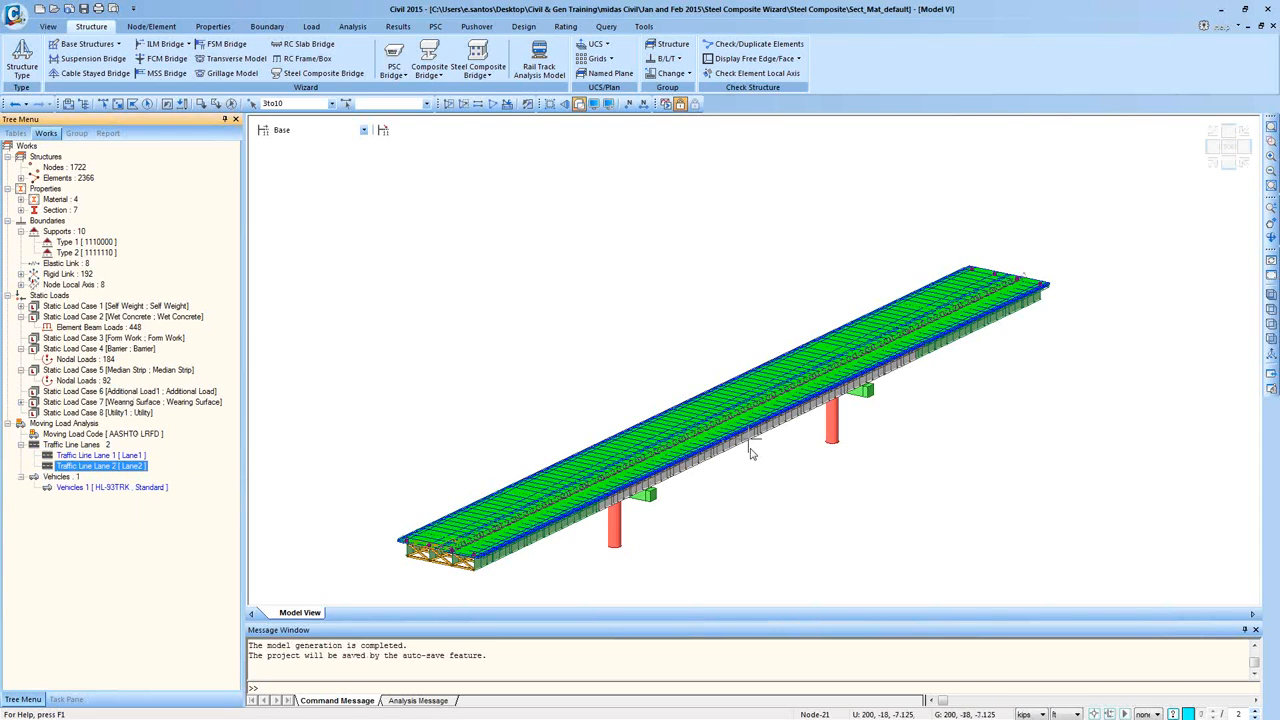
click(1228, 148)
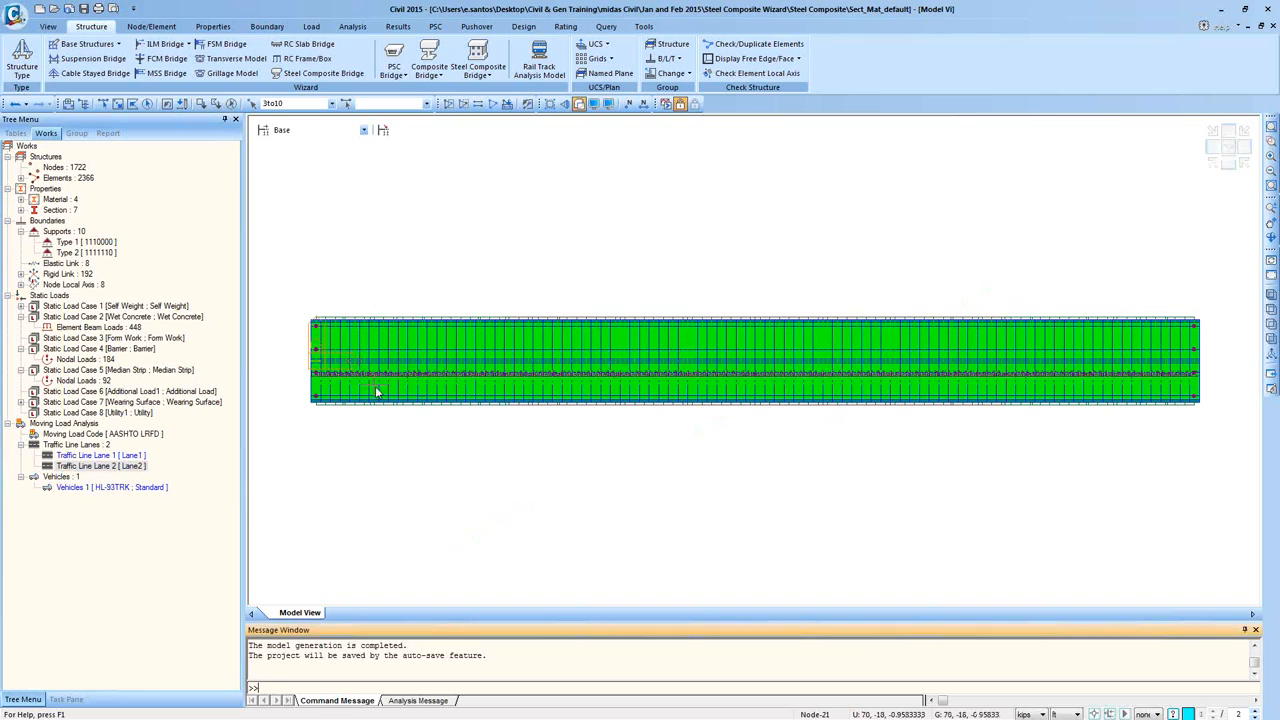
- Display Traffic Line Lane 1 and inspect its position on the deck in an oblique view
click(96, 456)
right_click(96, 456)
click(110, 490)
right_click(96, 458)
click(112, 488)
right_click(110, 460)
click(137, 489)
ctrl+middle_drag(416, 360, 471, 317)
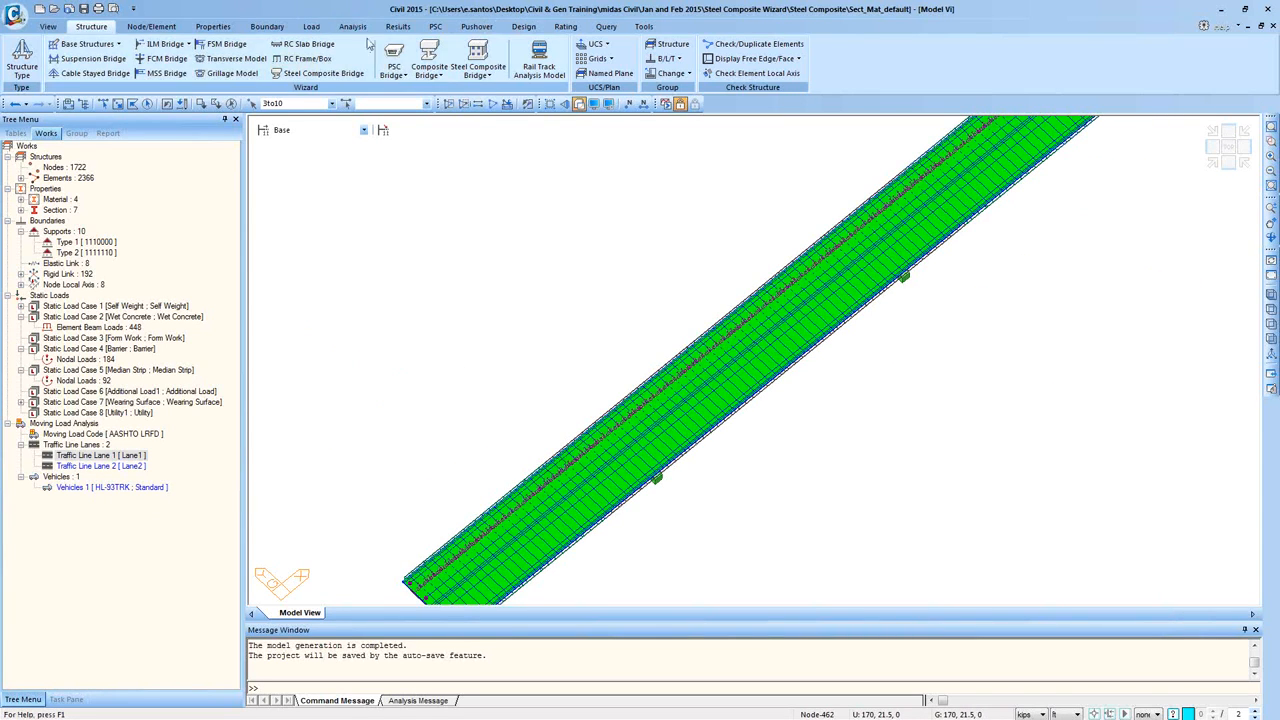
- Start a new moving load case named "Carga movil"
click(316, 28)
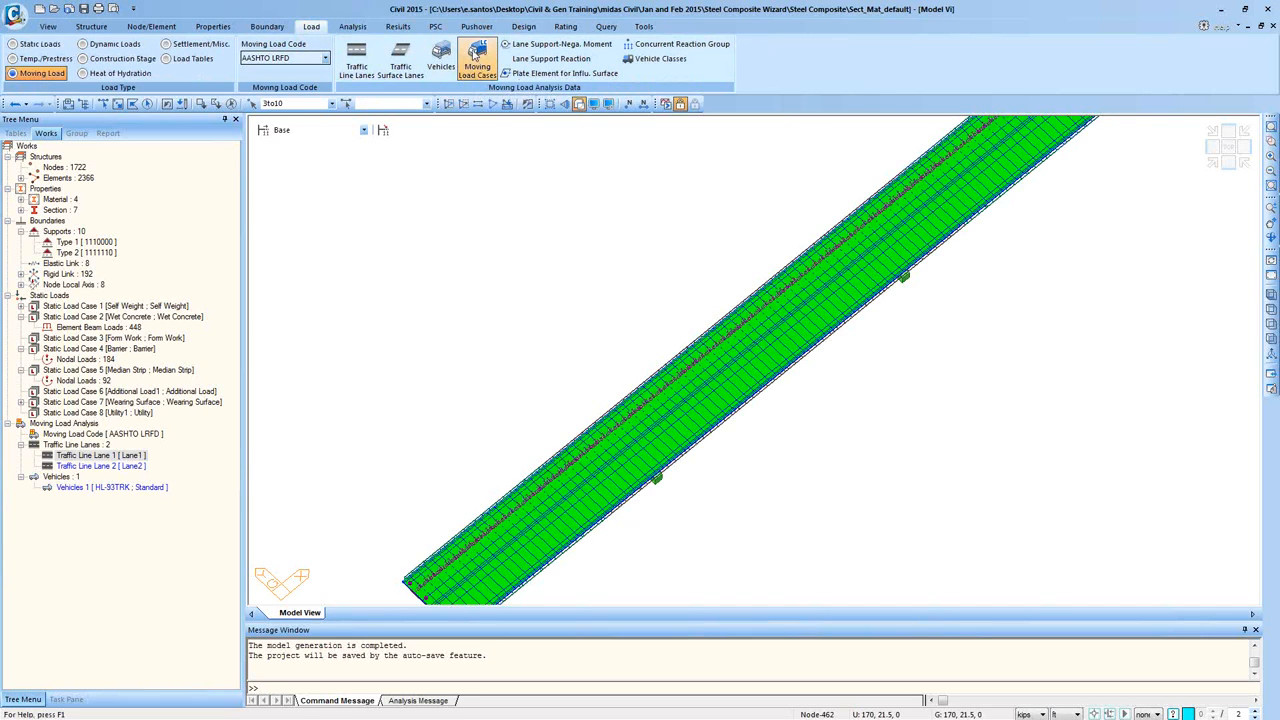
click(482, 78)
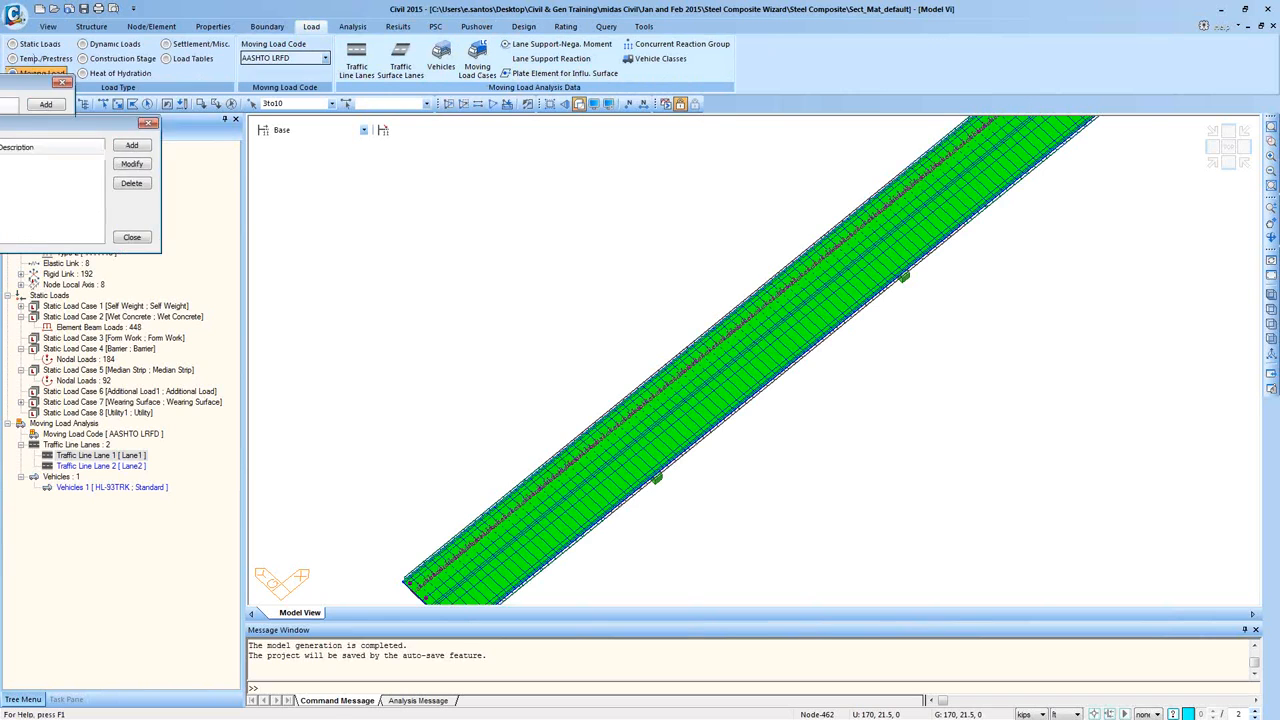
click(424, 189)
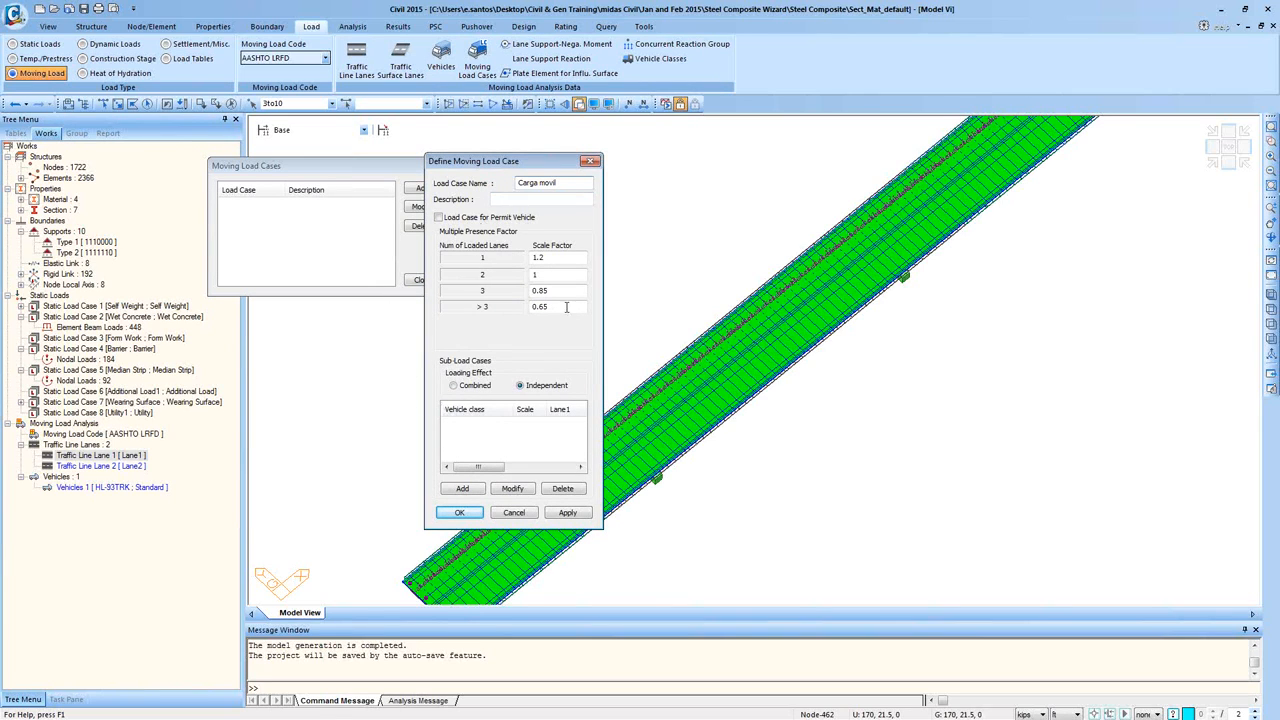
drag(570, 216, 580, 183)
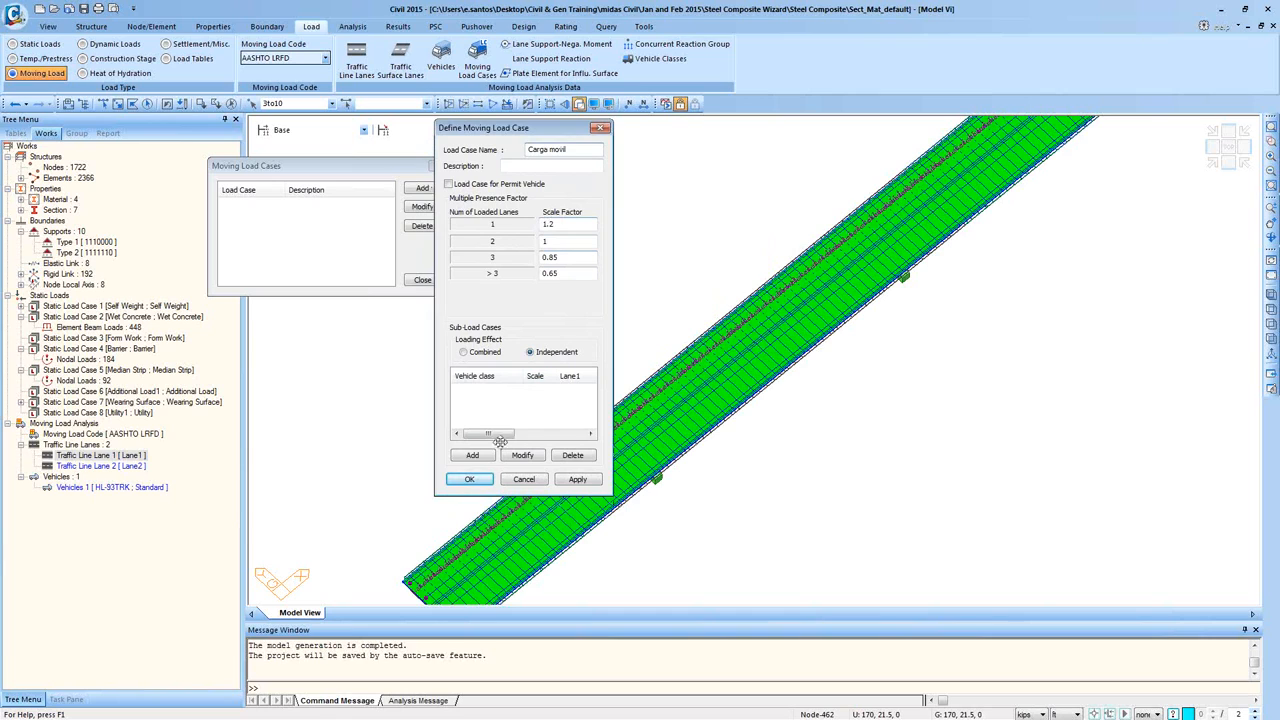
- Add a sub-load case with vehicle class VL:HL-93TRK, 1 to 2 loaded lanes, and Lane1 and Lane2 assigned, and save the moving load case
click(470, 456)
drag(75, 157, 540, 201)
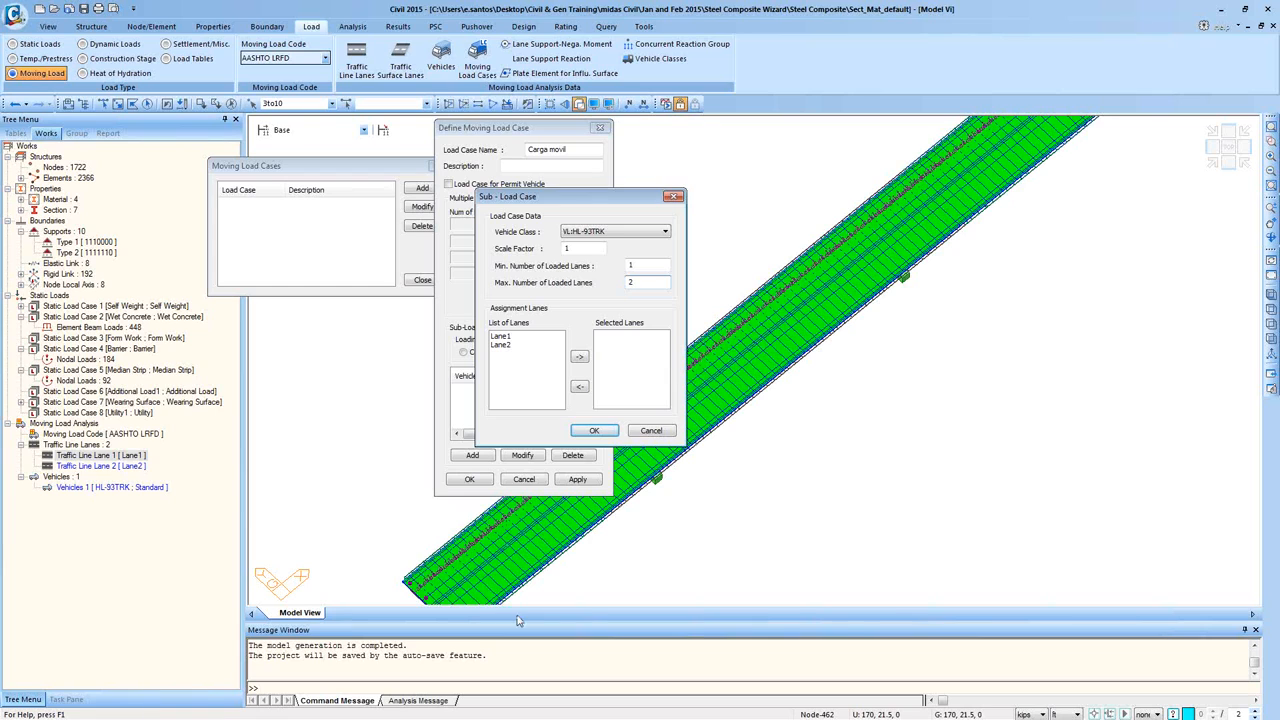
click(500, 336)
click(579, 356)
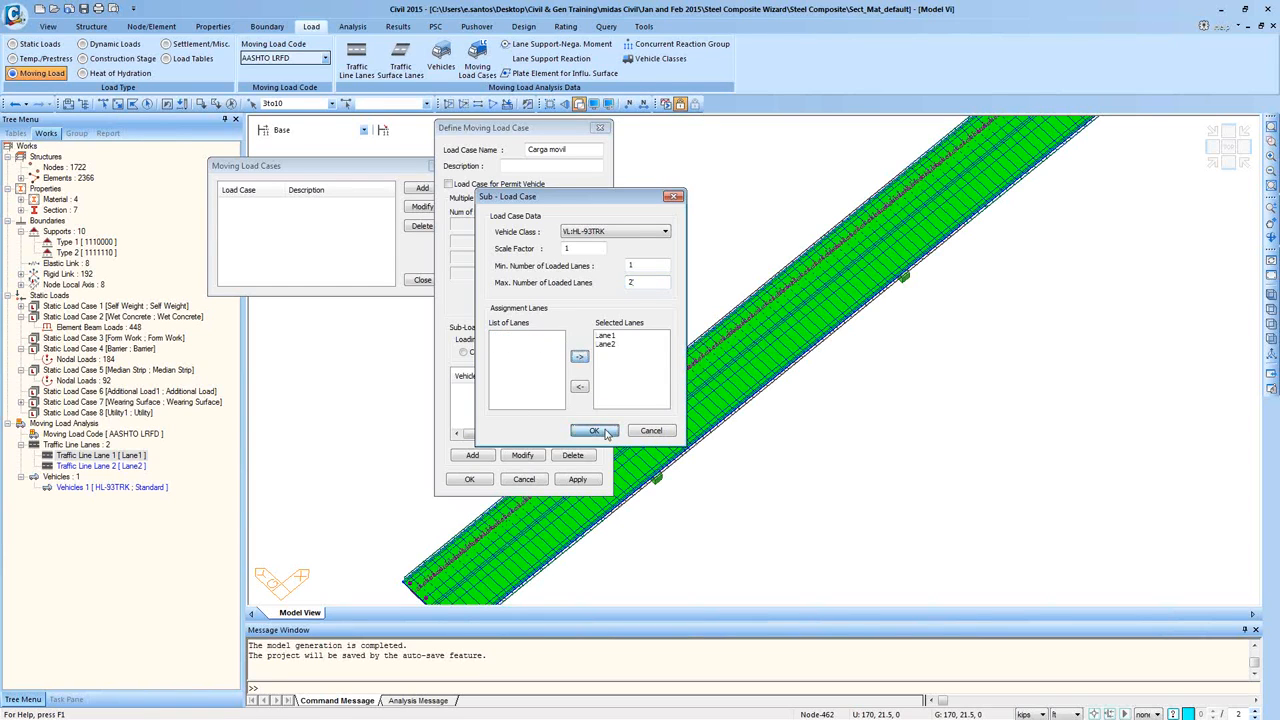
click(598, 431)
click(470, 480)
click(421, 279)
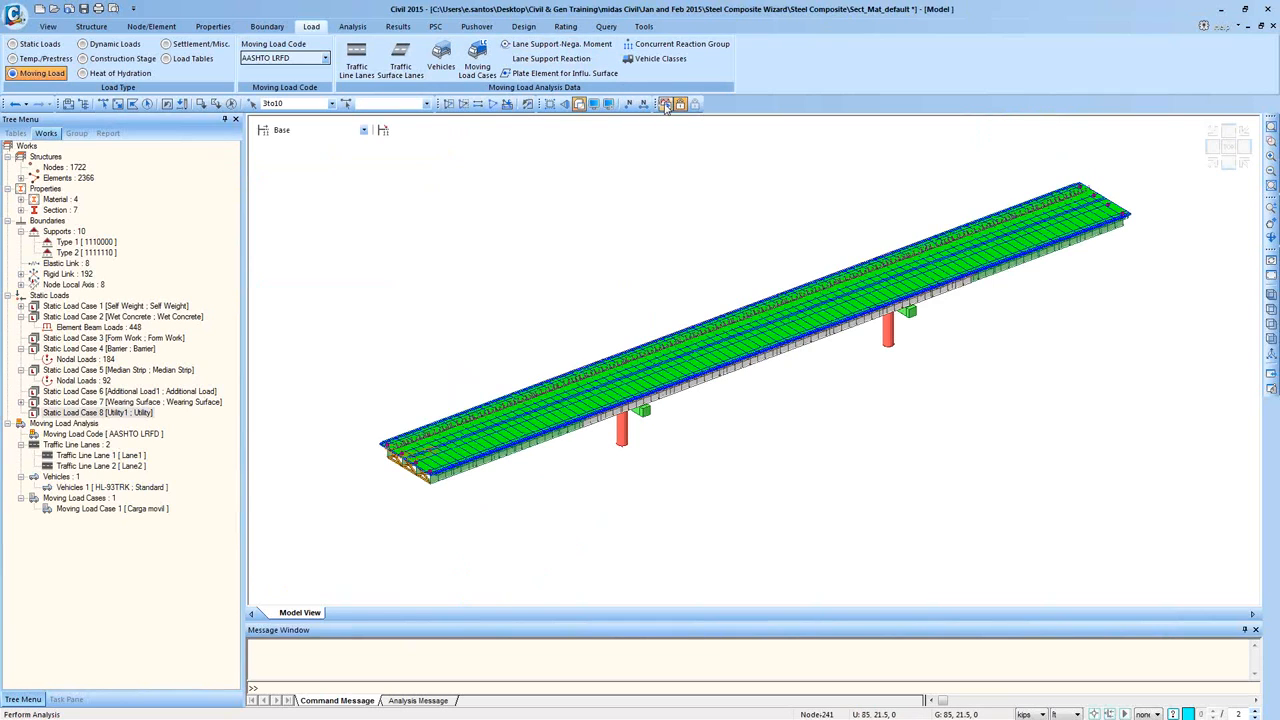
- Run the analysis of the straight three-span bridge model with its moving load case
click(666, 106)
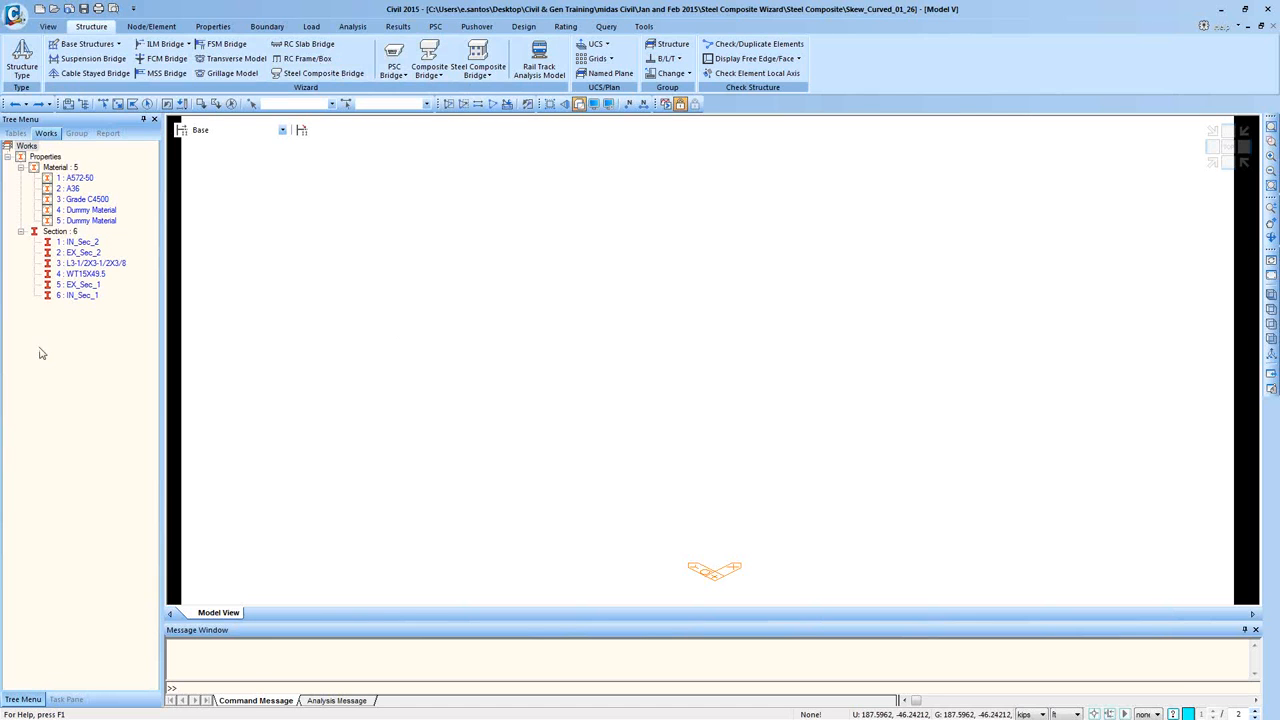
- In the Skew_Curved_01_26 model, open the Steel Composite Bridge wizard and review the skew angle of each support and the span information
drag(0, 42, 511, 68)
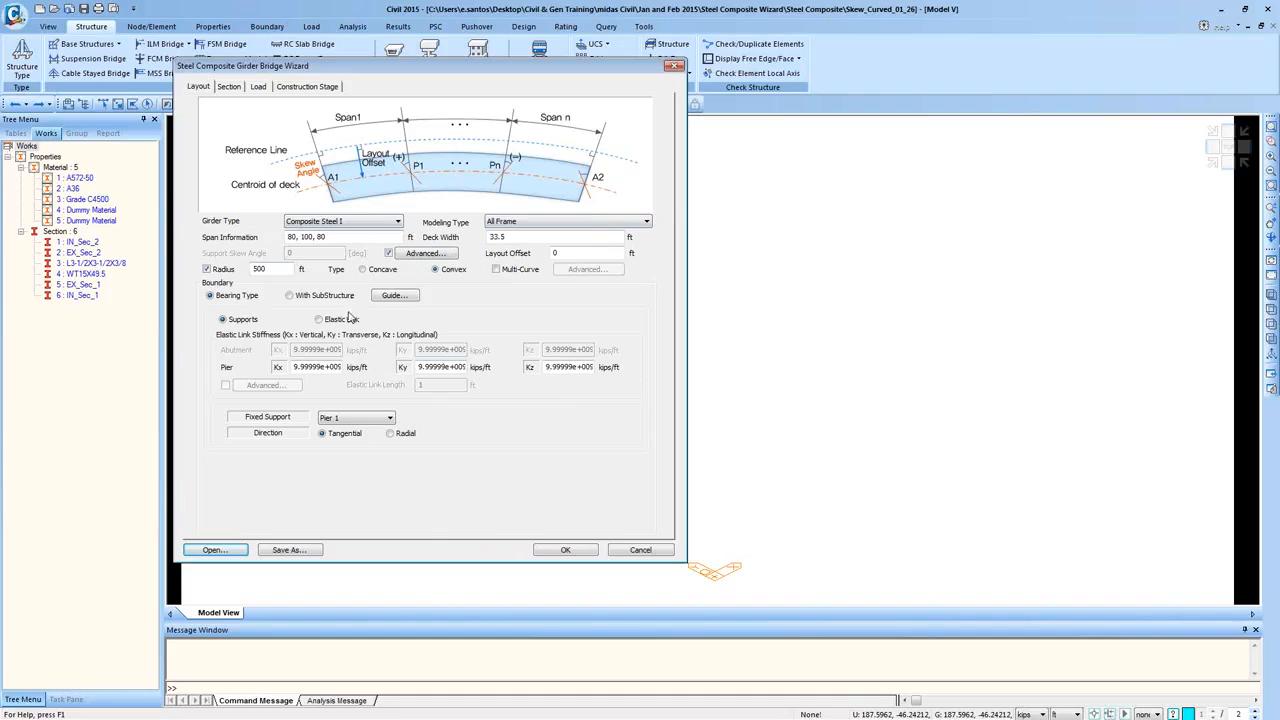
click(452, 256)
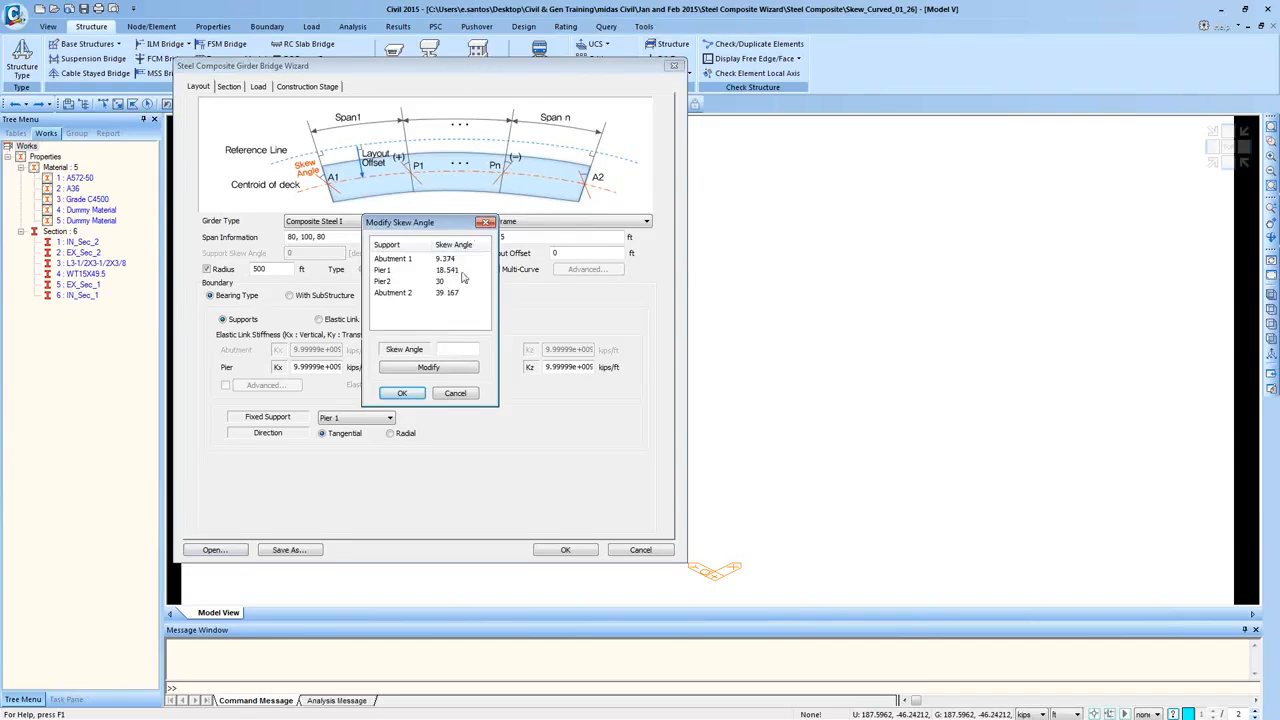
click(485, 222)
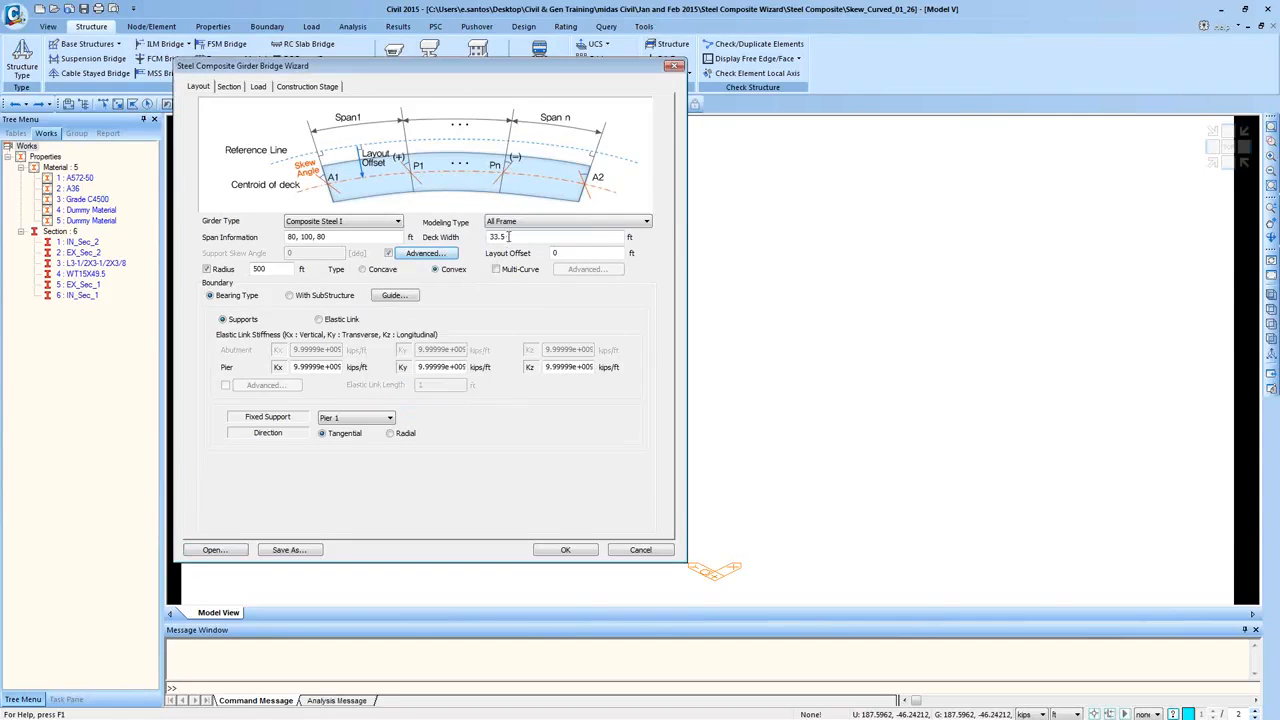
click(440, 254)
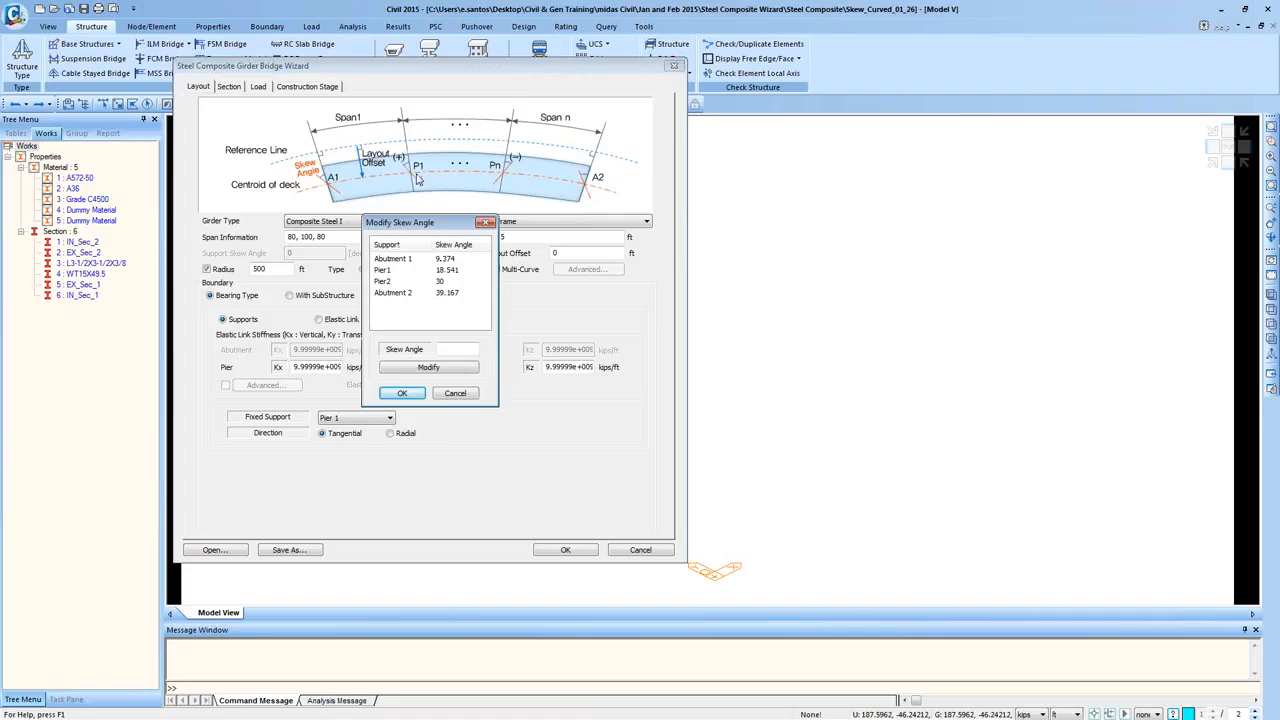
click(486, 223)
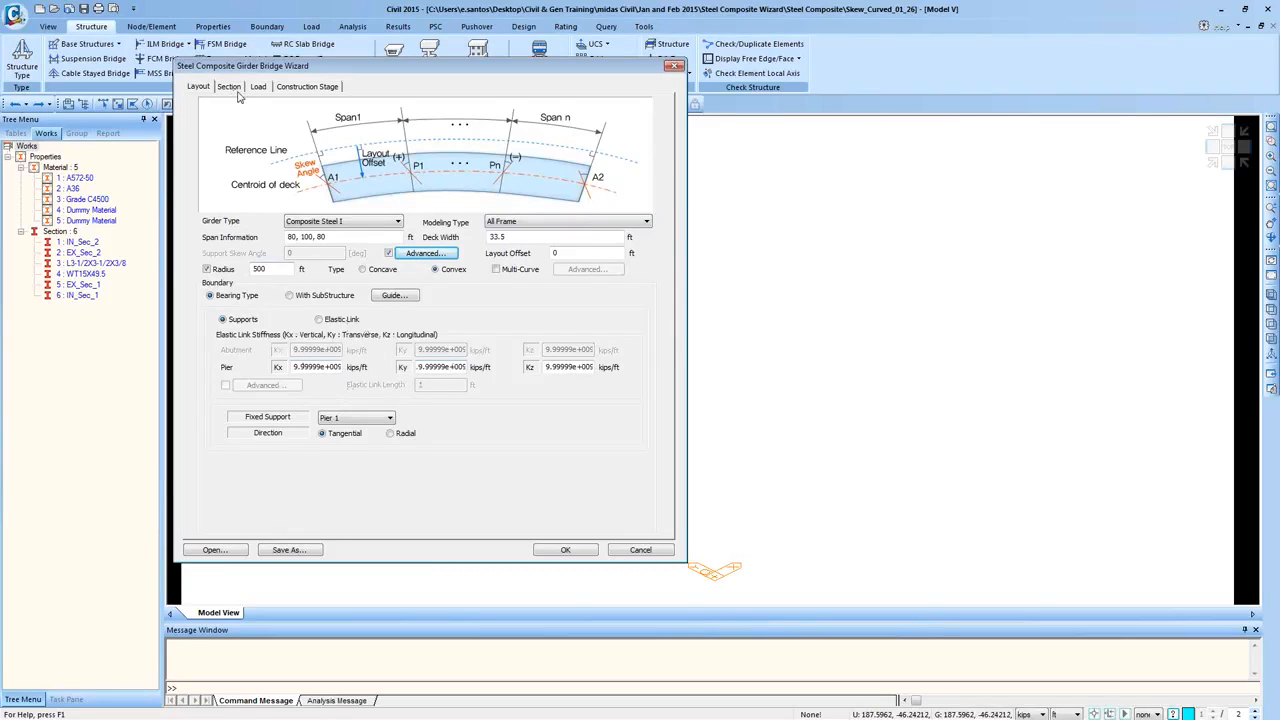
drag(330, 237, 284, 238)
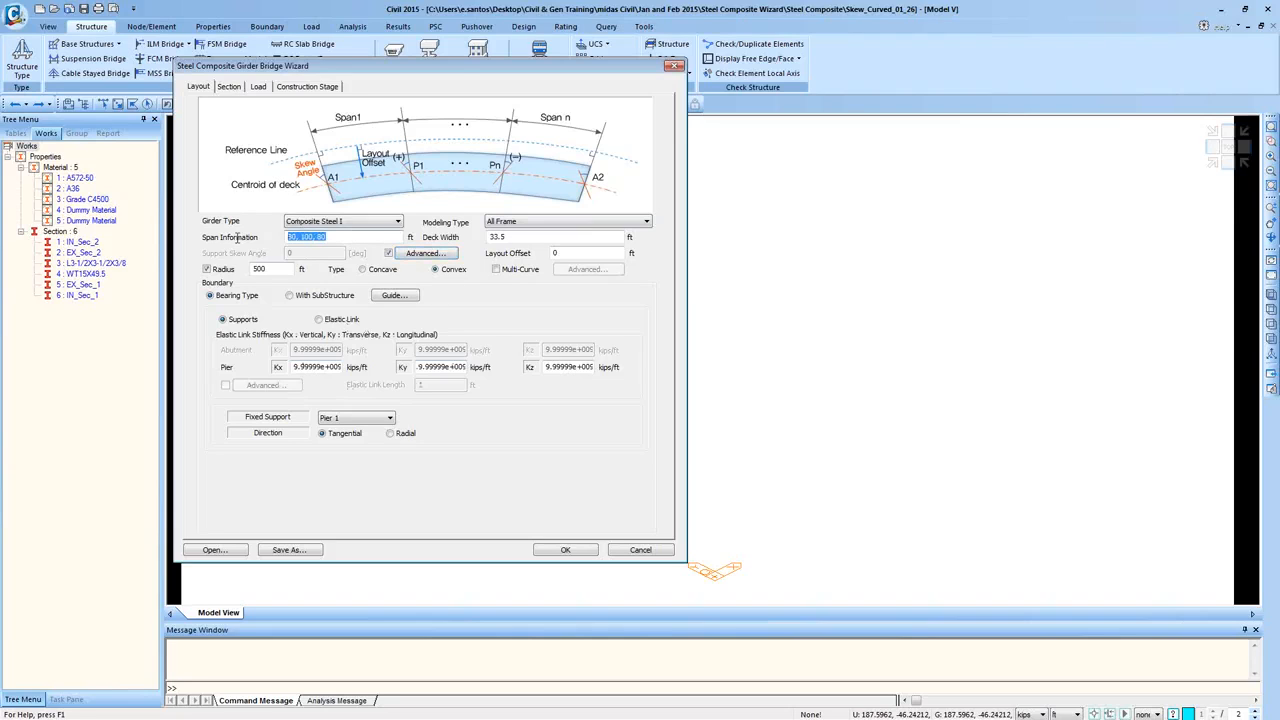
- Review the section divisions of Girder 1 and the Type-A and Type-B bracing definitions in the wizard
click(228, 86)
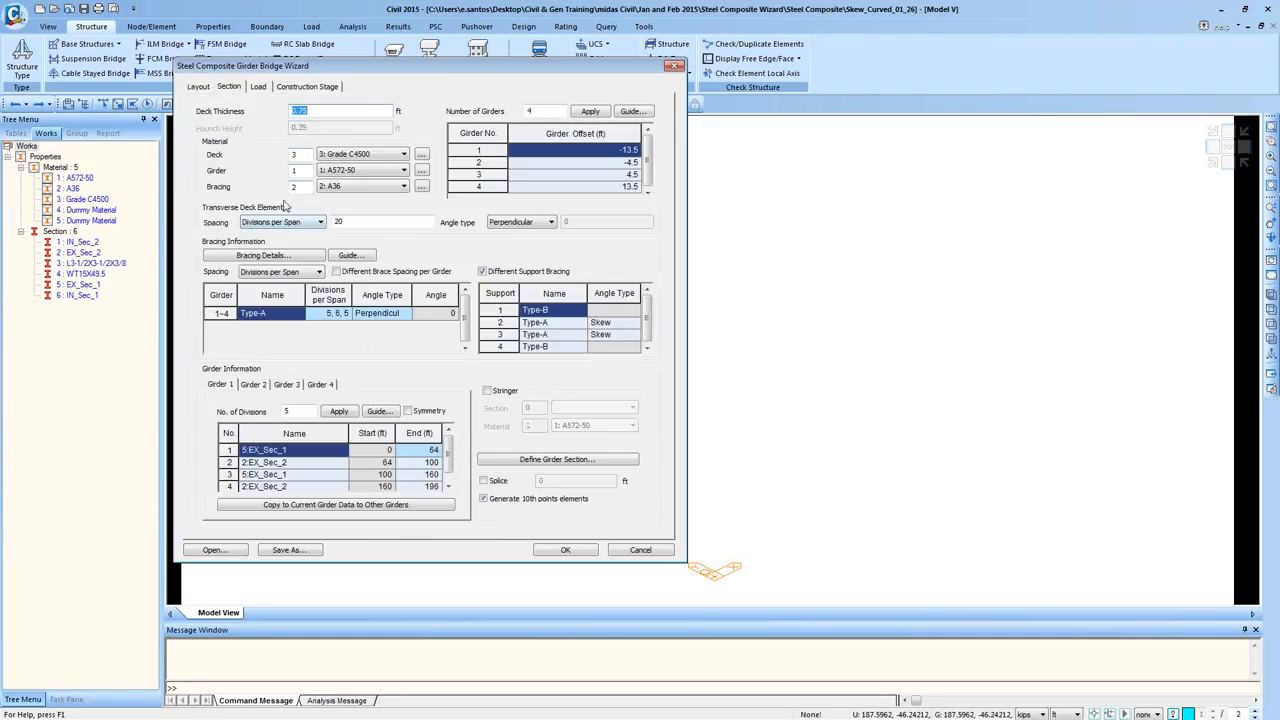
click(449, 465)
click(290, 463)
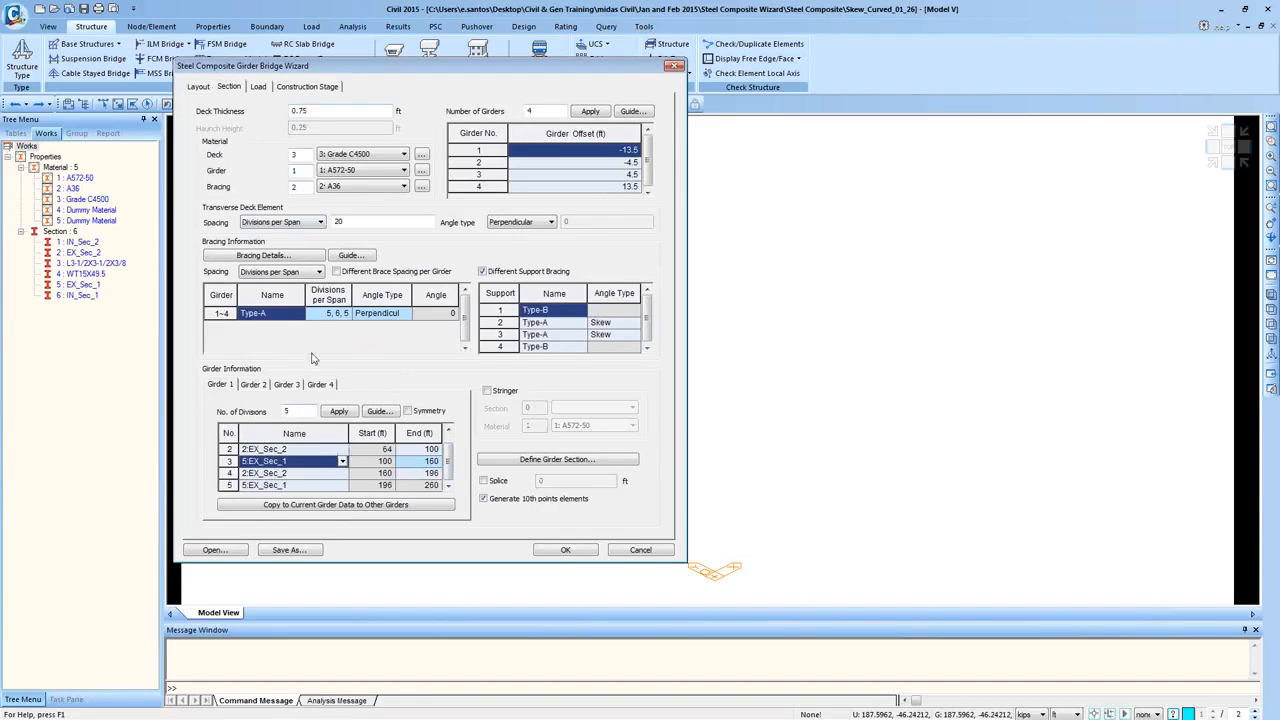
click(278, 256)
click(390, 424)
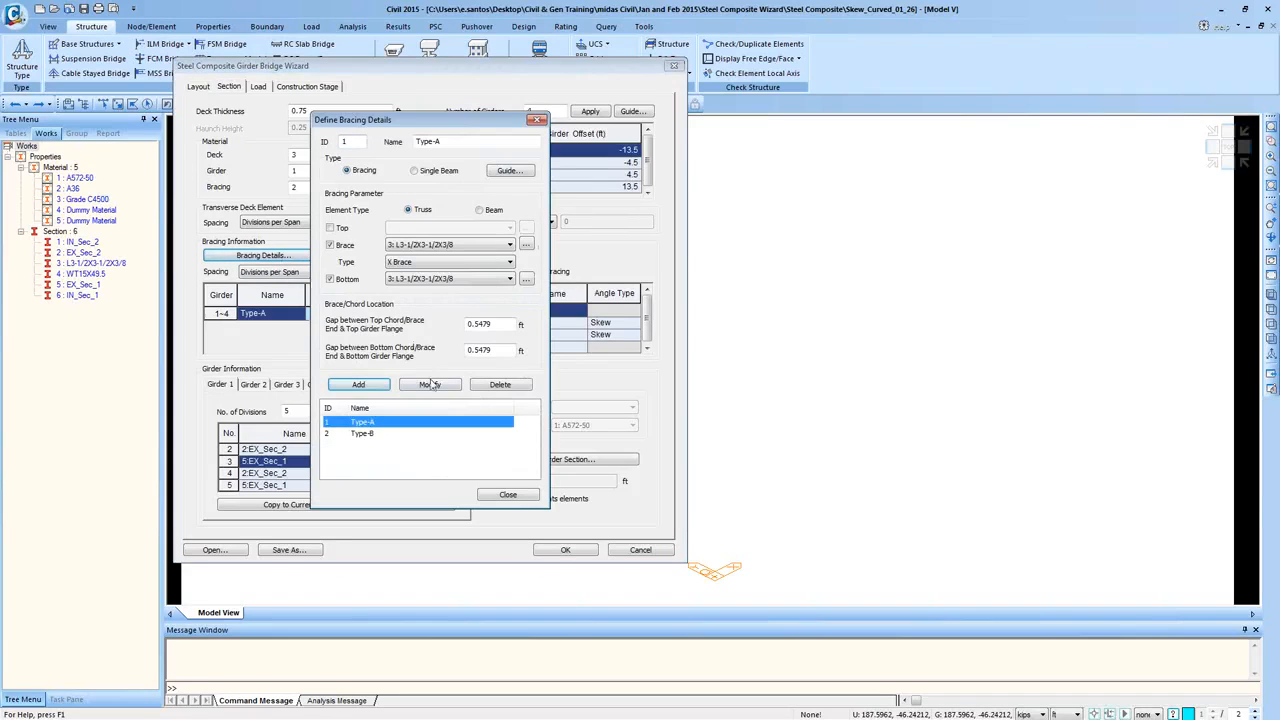
click(372, 434)
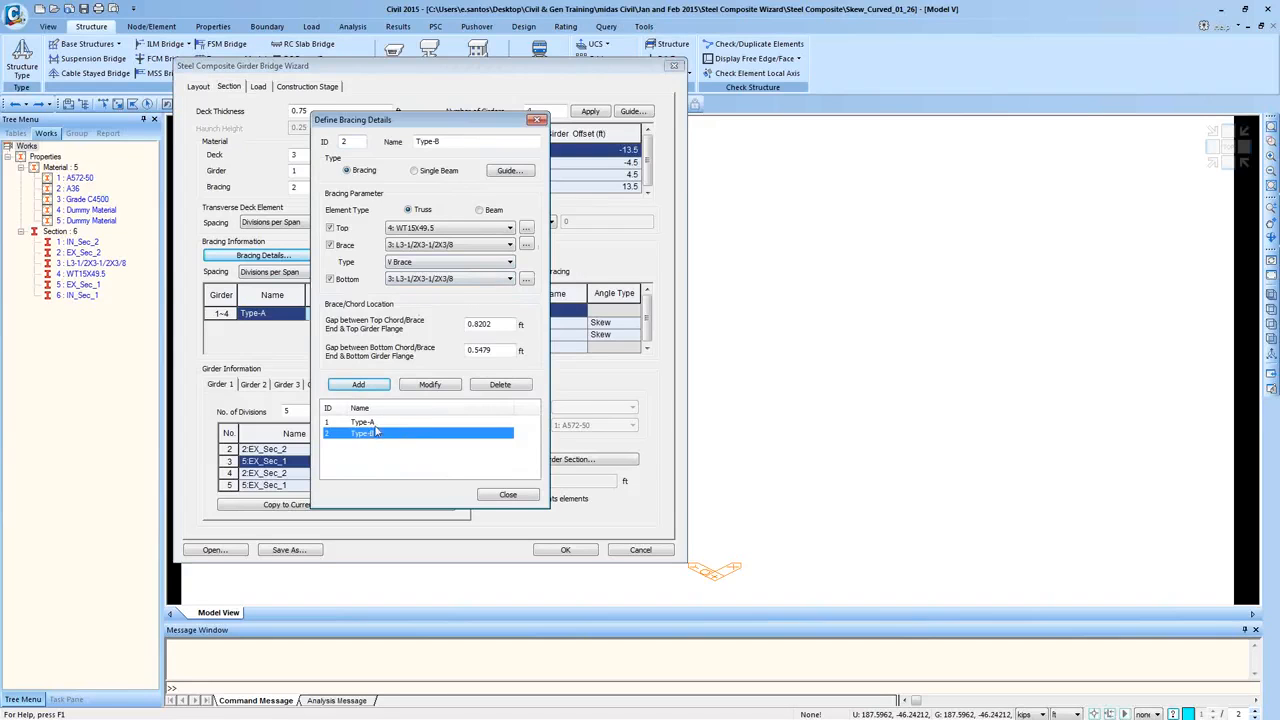
click(540, 120)
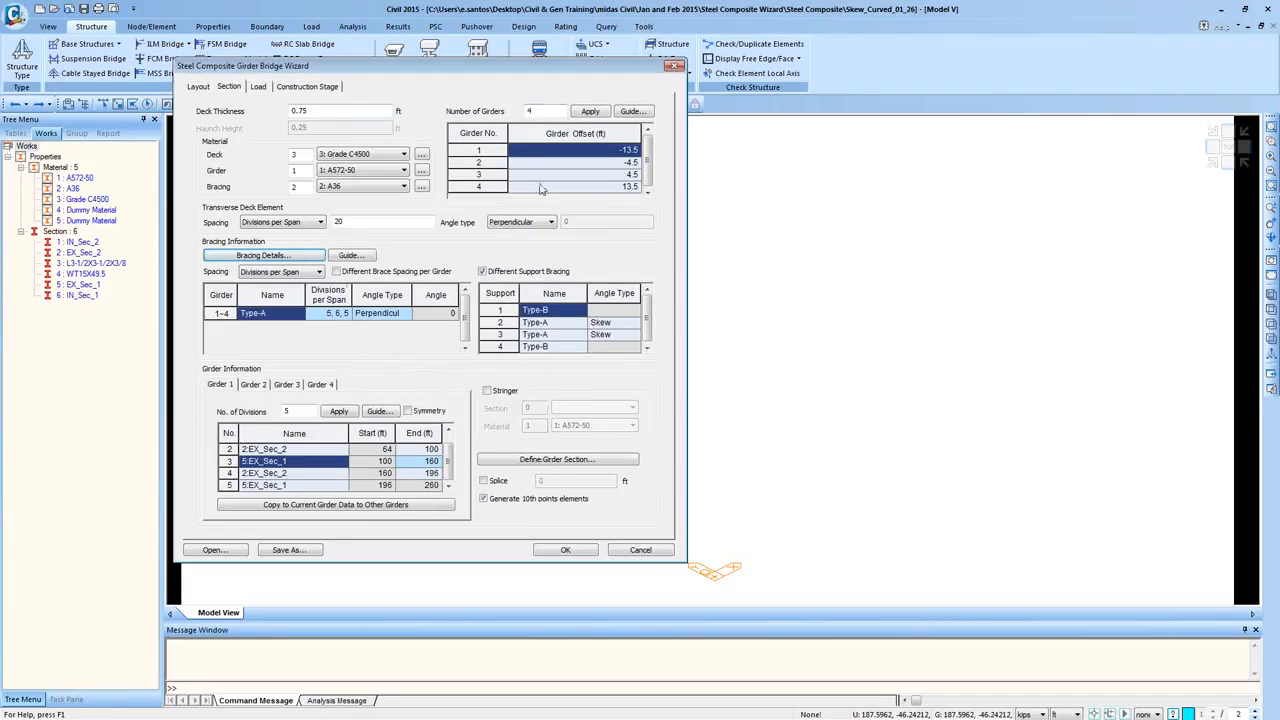
- Examine the bracing type and angle type assigned to each of the four supports
click(564, 314)
click(570, 347)
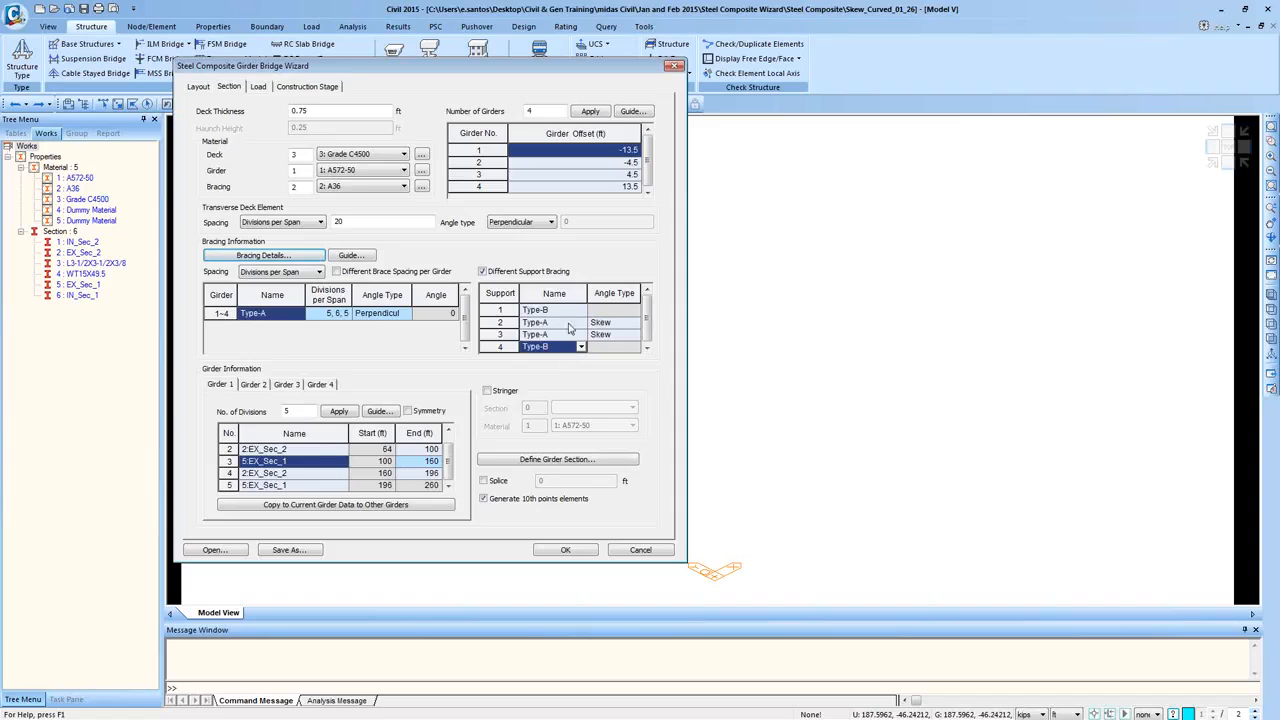
click(546, 309)
click(549, 347)
click(556, 312)
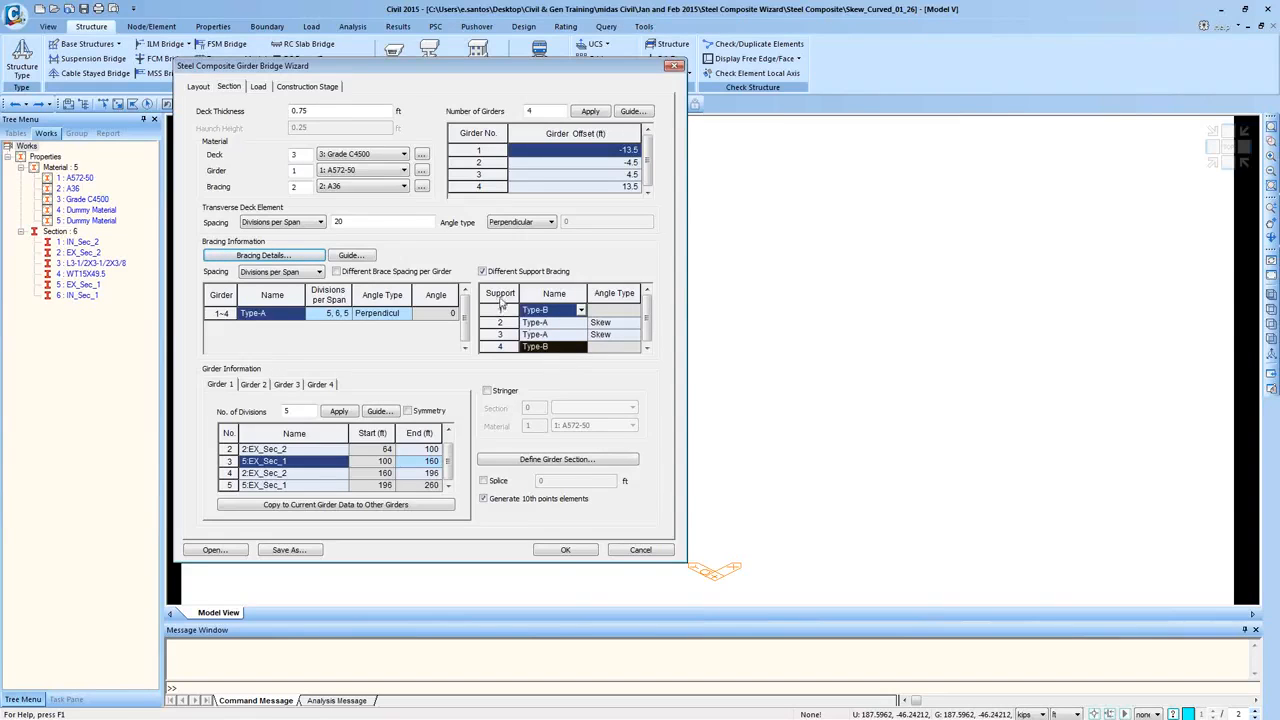
click(536, 348)
click(534, 323)
click(531, 334)
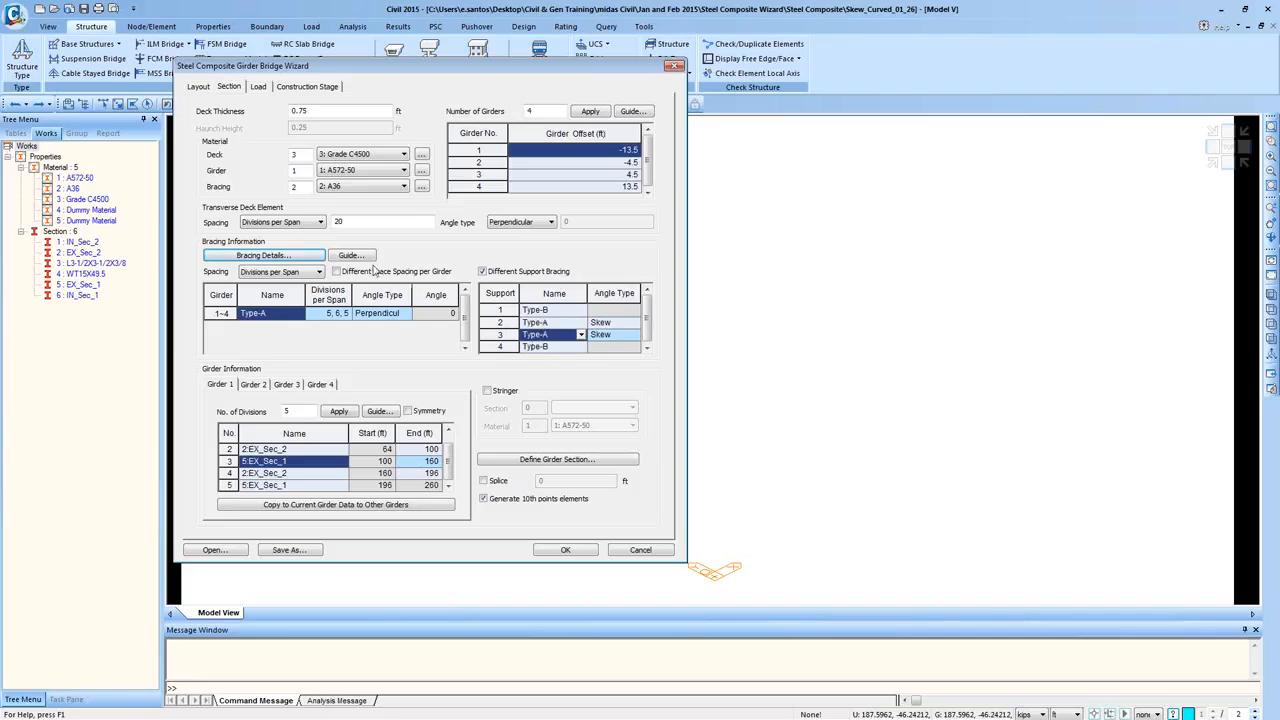
click(627, 328)
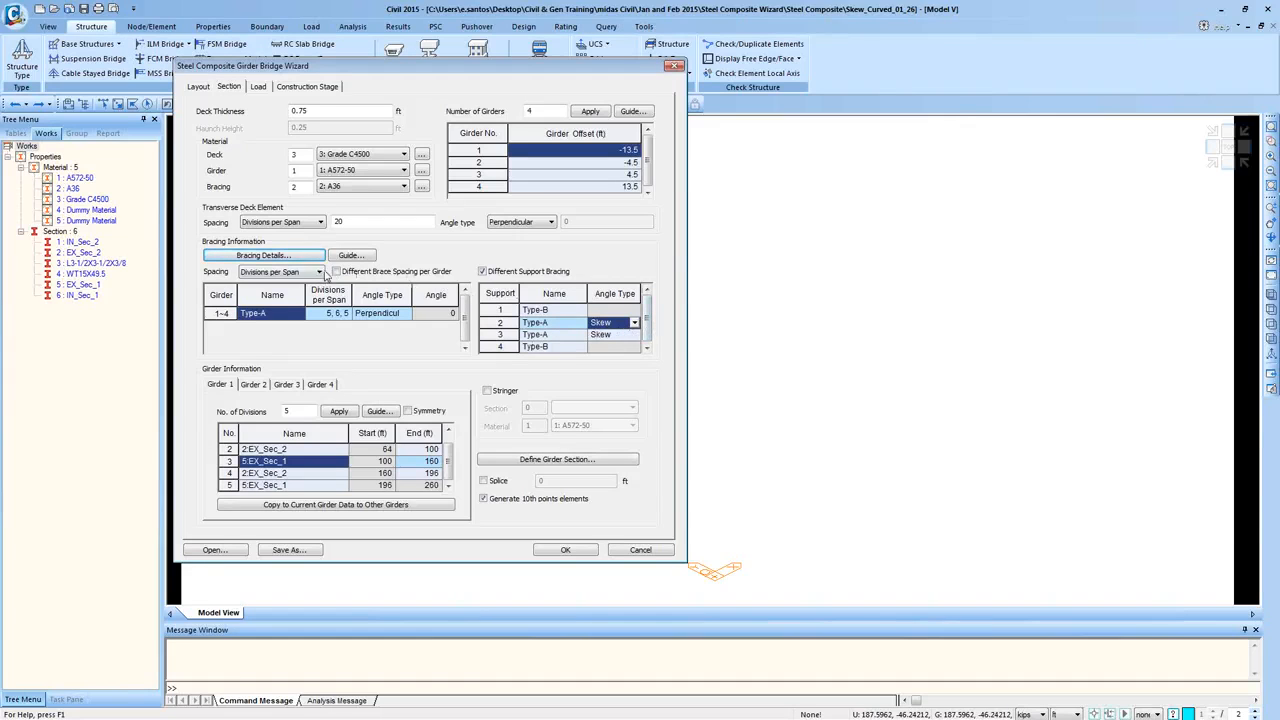
- Review the wizard's load and construction stage settings, and generate the skewed curved bridge model
click(259, 87)
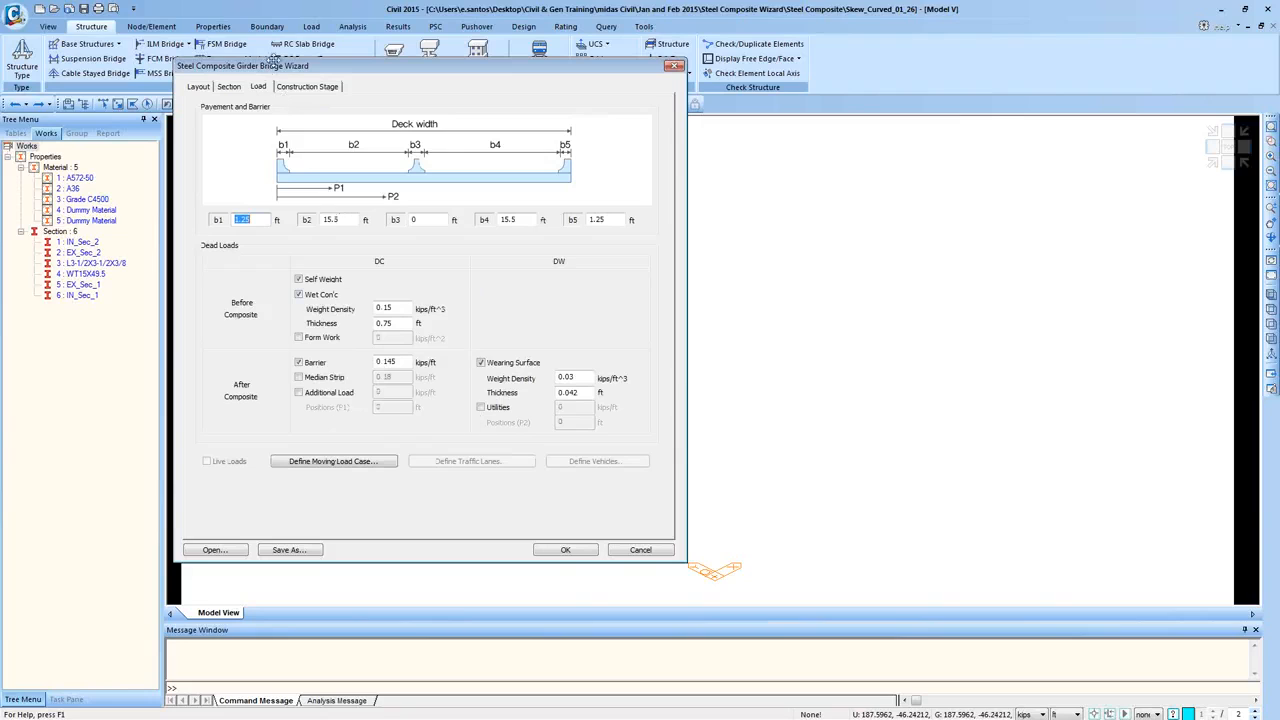
click(307, 86)
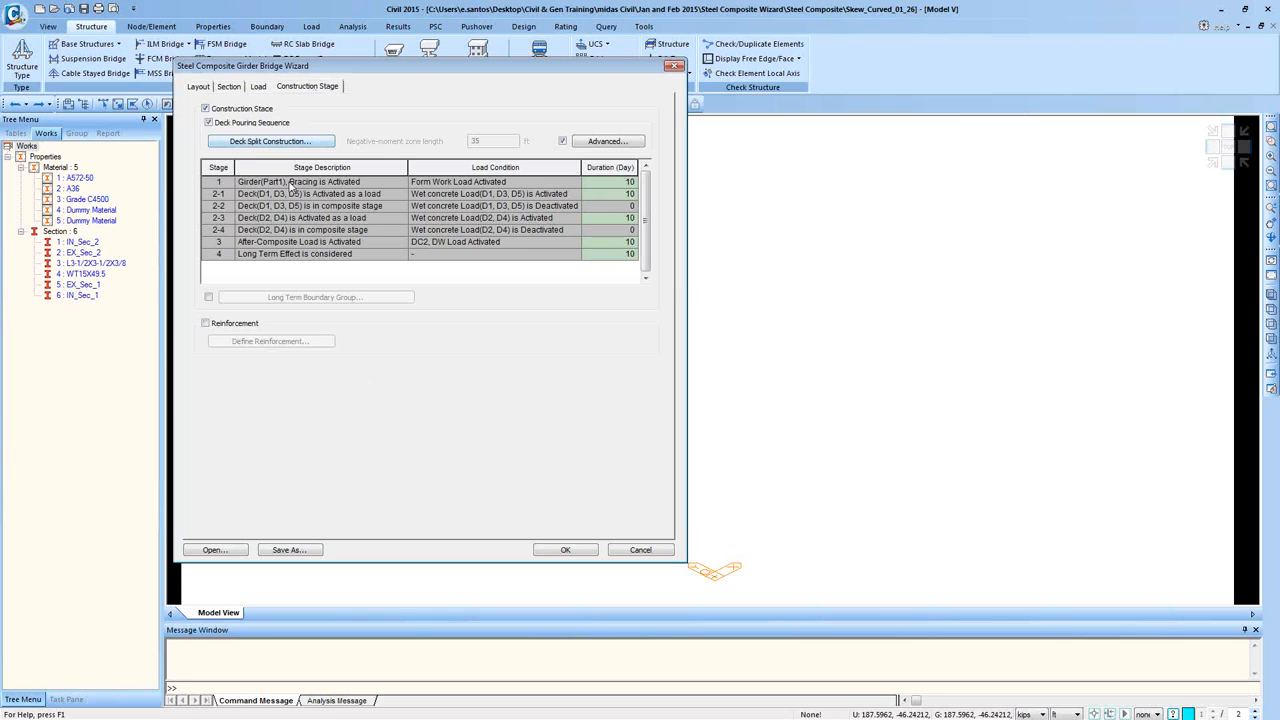
click(566, 551)
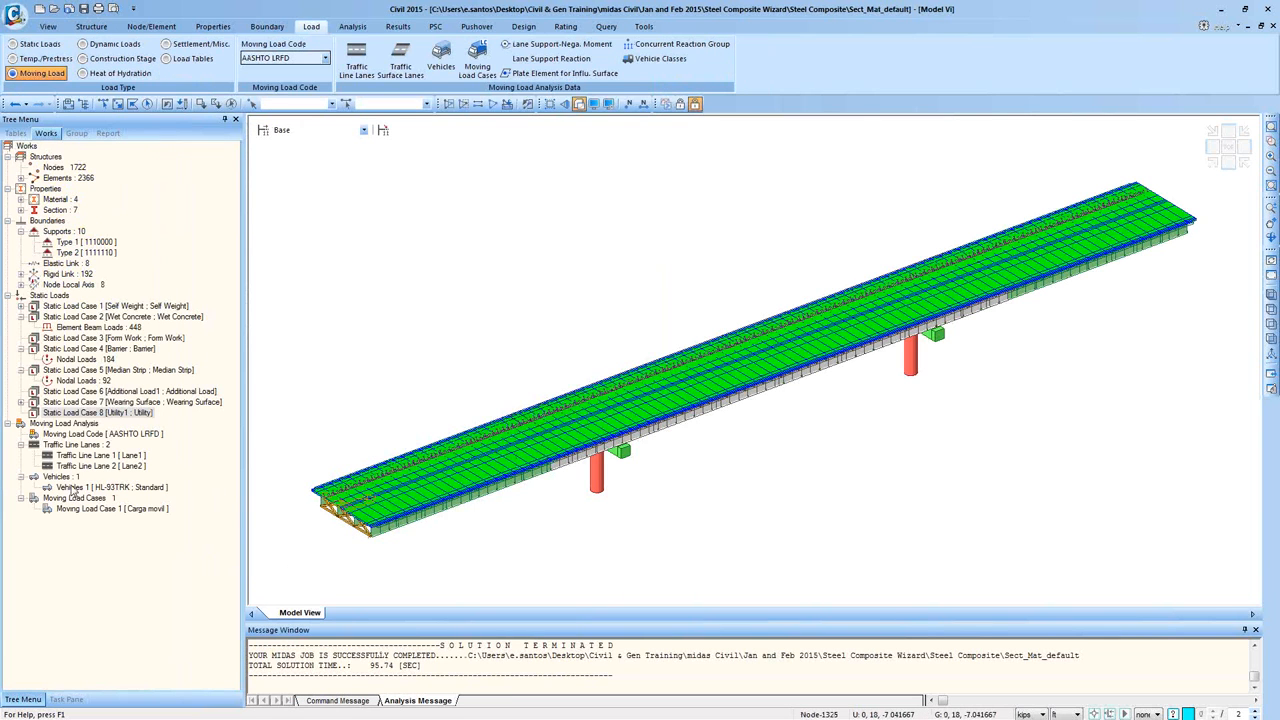
- In the analysed Sect_Mat_default model, hide Traffic Line Lane 1 from the deck
right_click(95, 456)
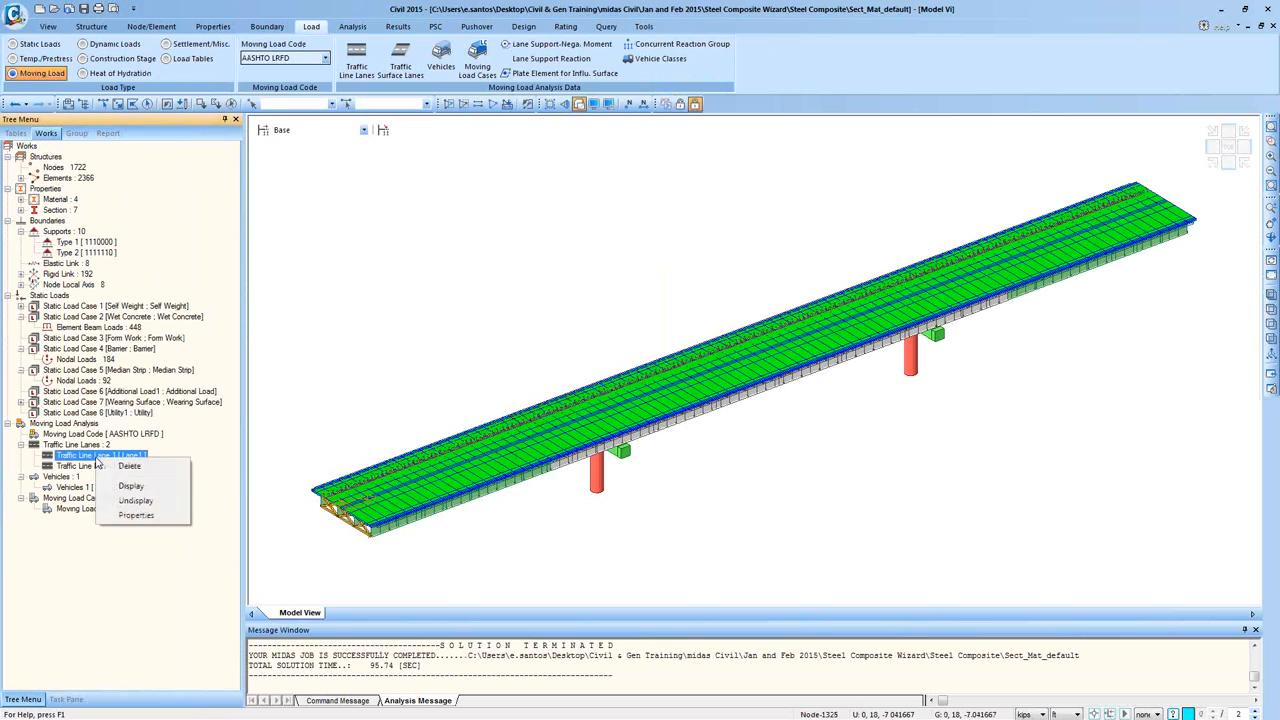
click(127, 510)
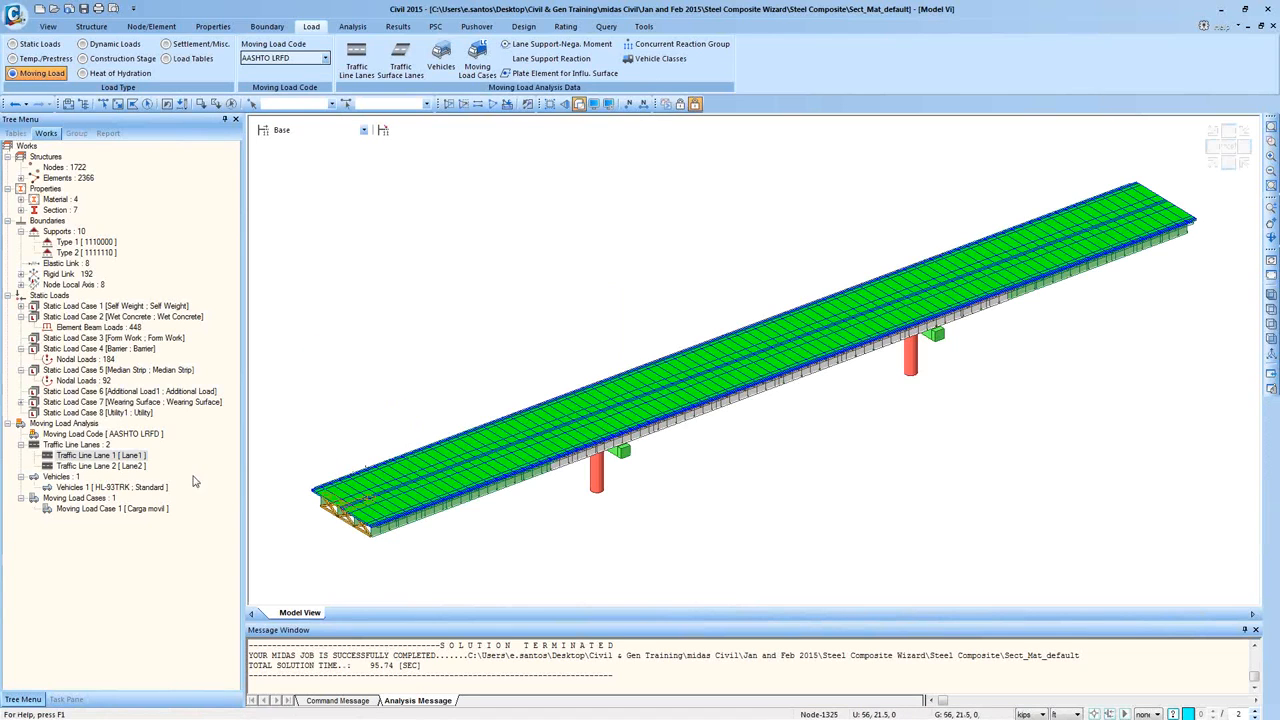
click(140, 453)
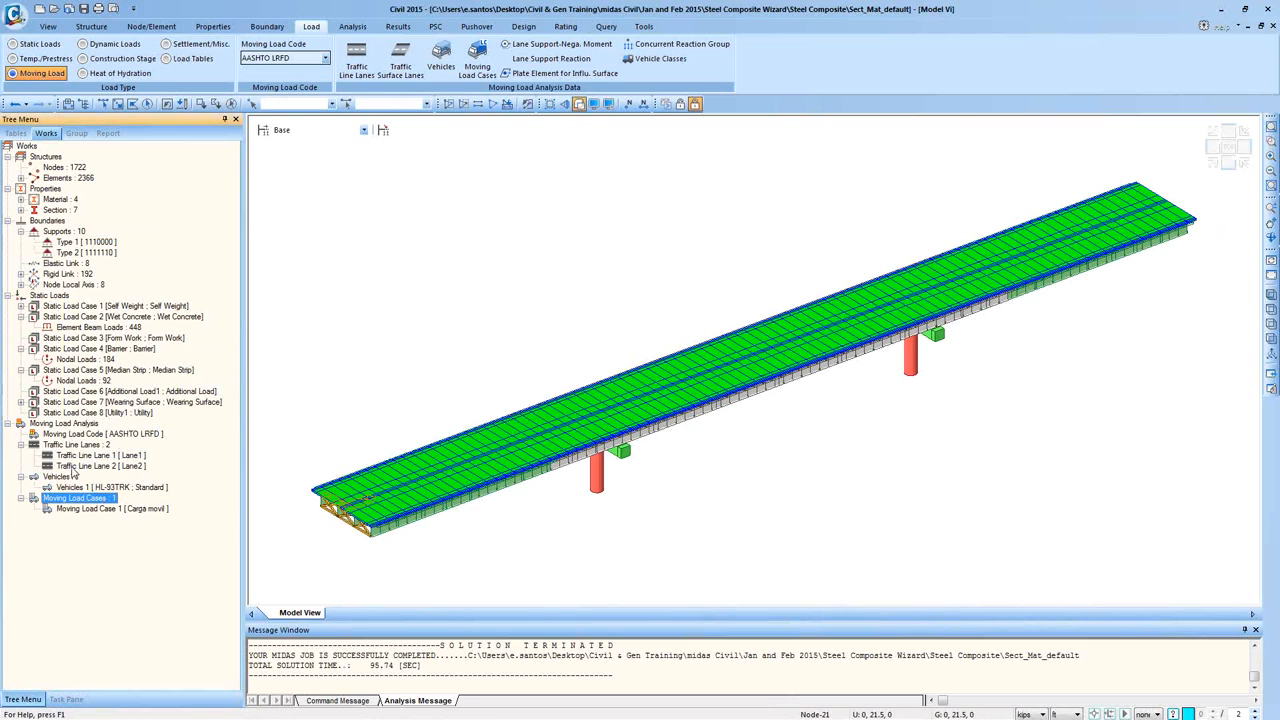
click(65, 466)
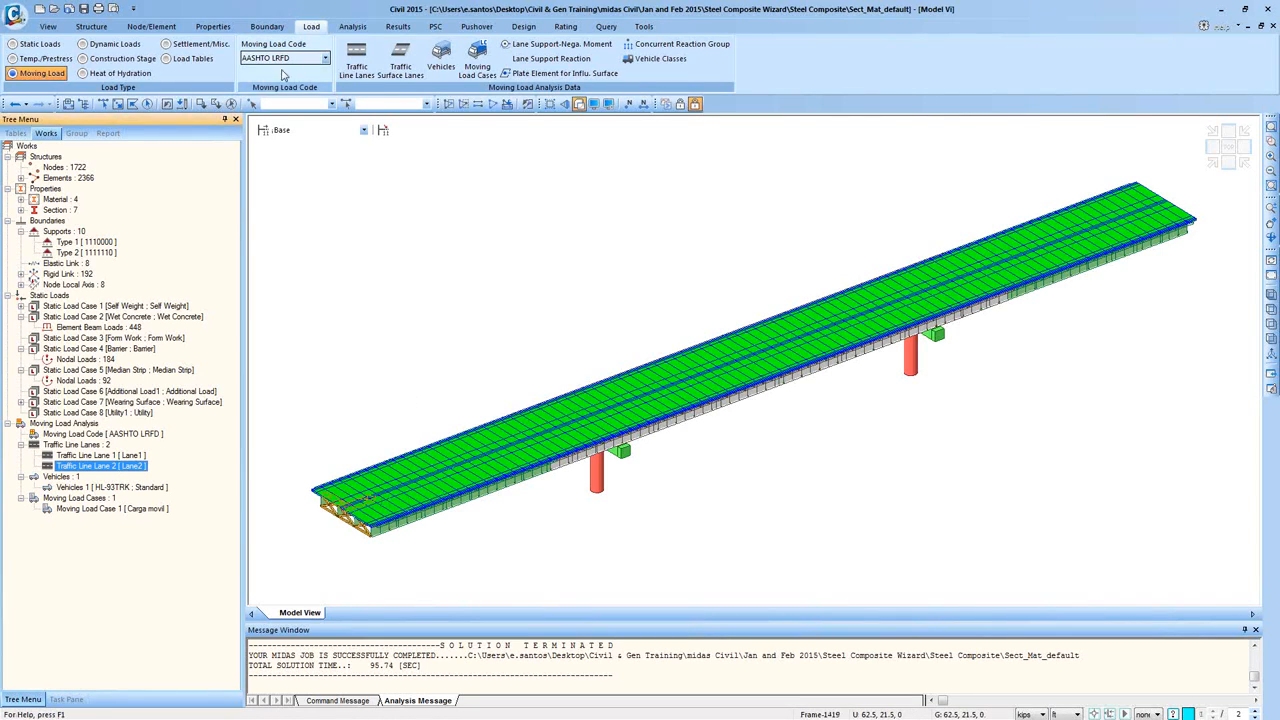
click(340, 130)
click(343, 141)
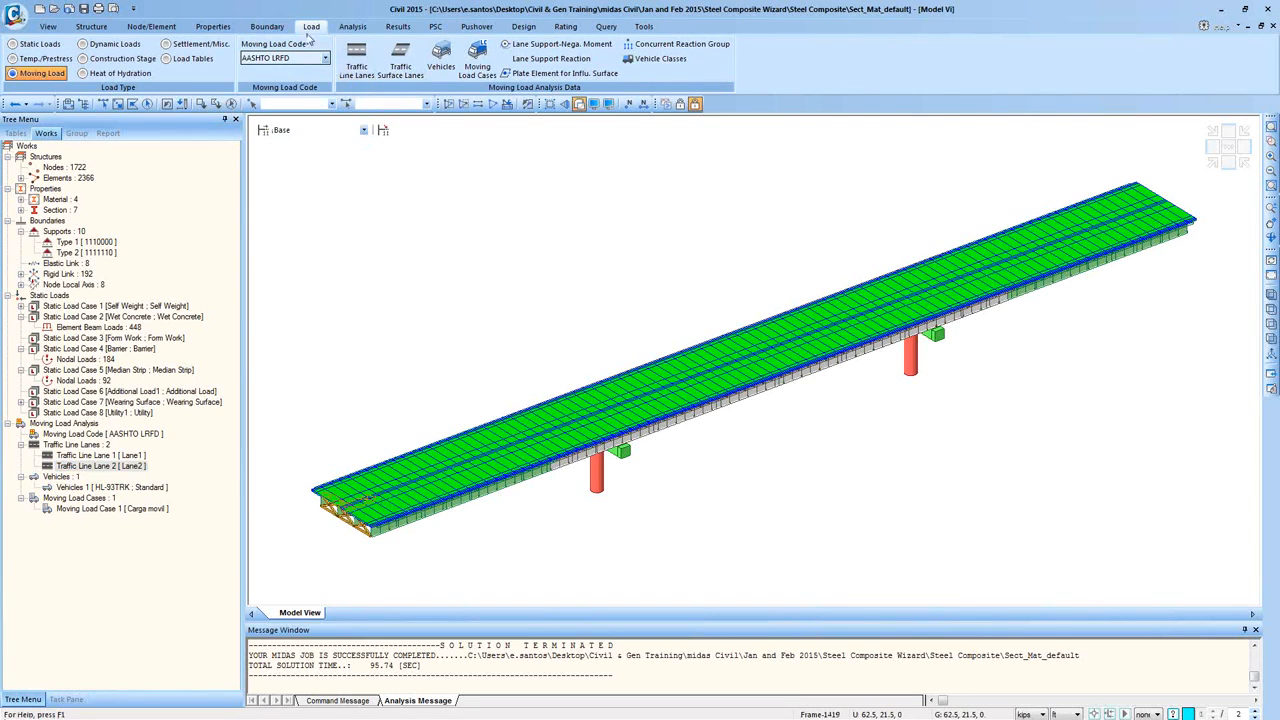
- Display the My beam diagram for the Self Weight load case with solid fill, and inspect it along the bridge
click(399, 27)
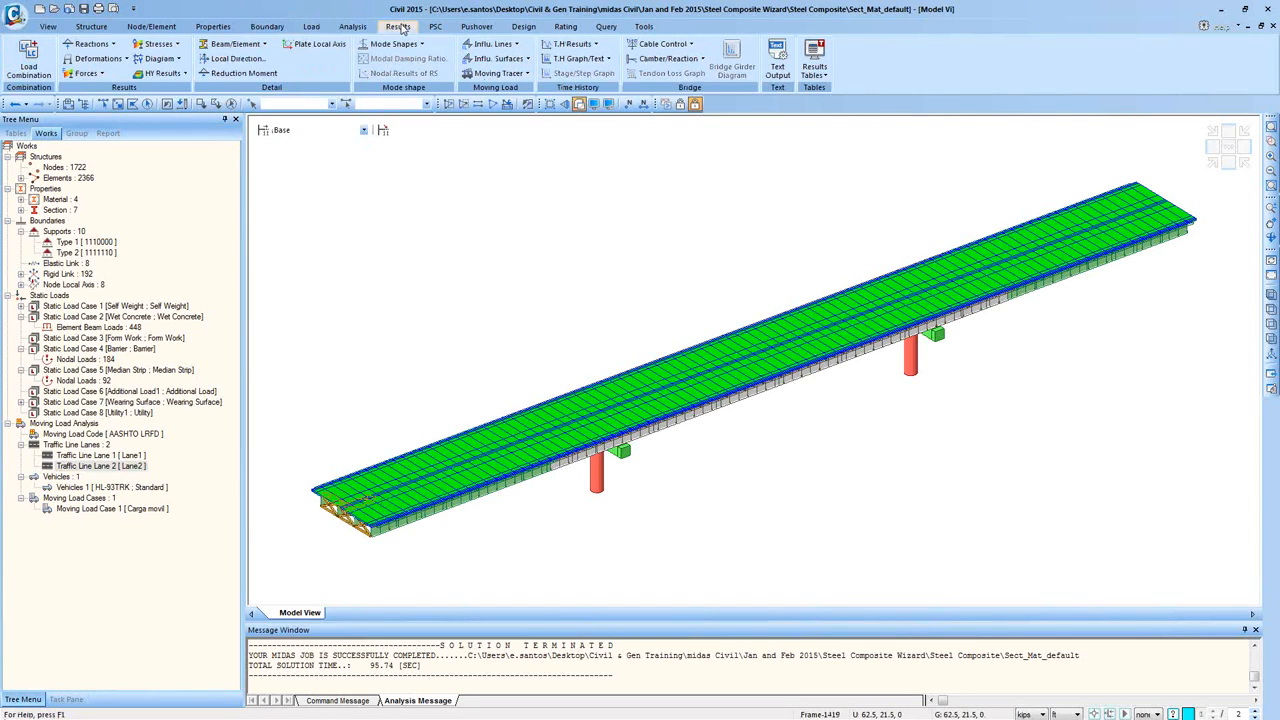
click(86, 73)
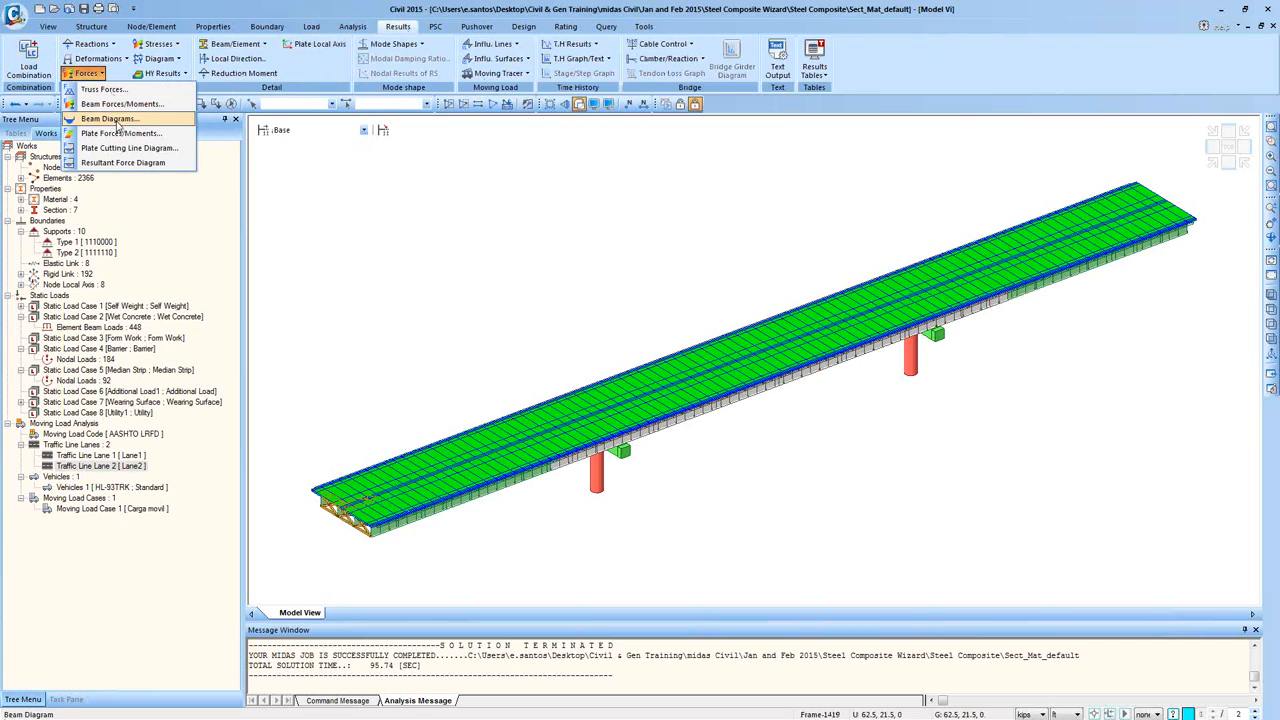
click(112, 119)
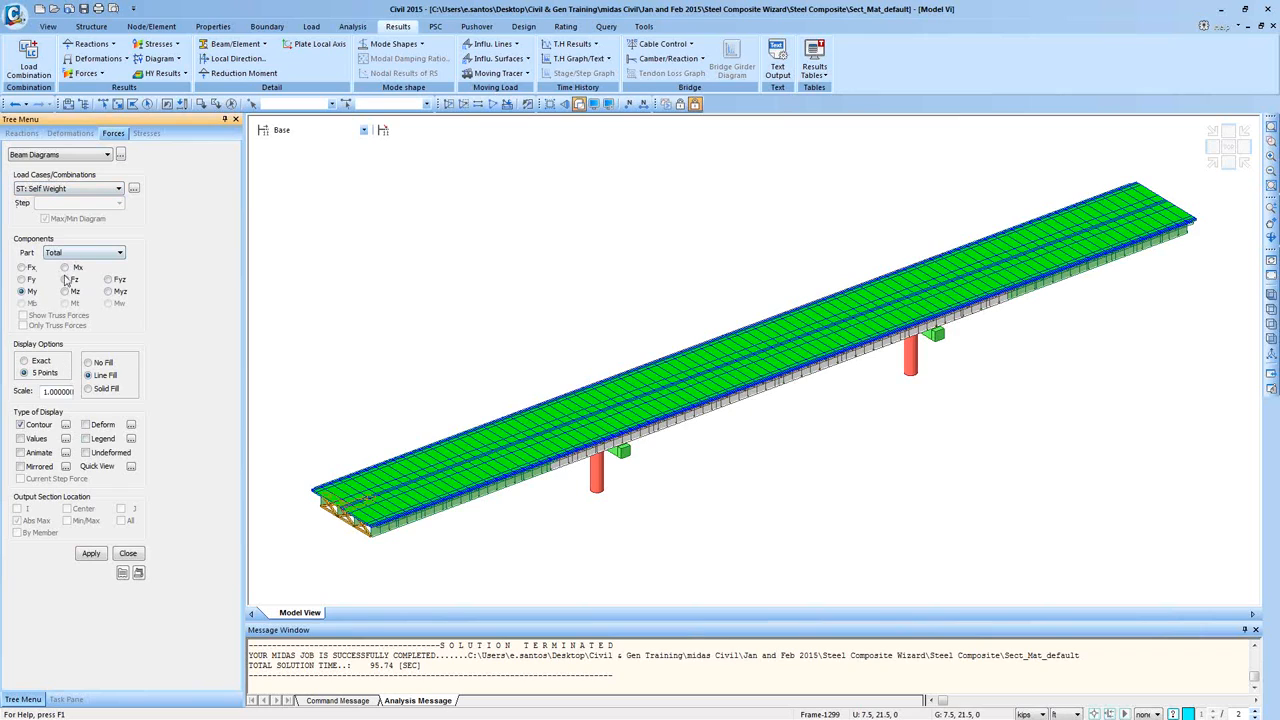
click(89, 389)
click(90, 553)
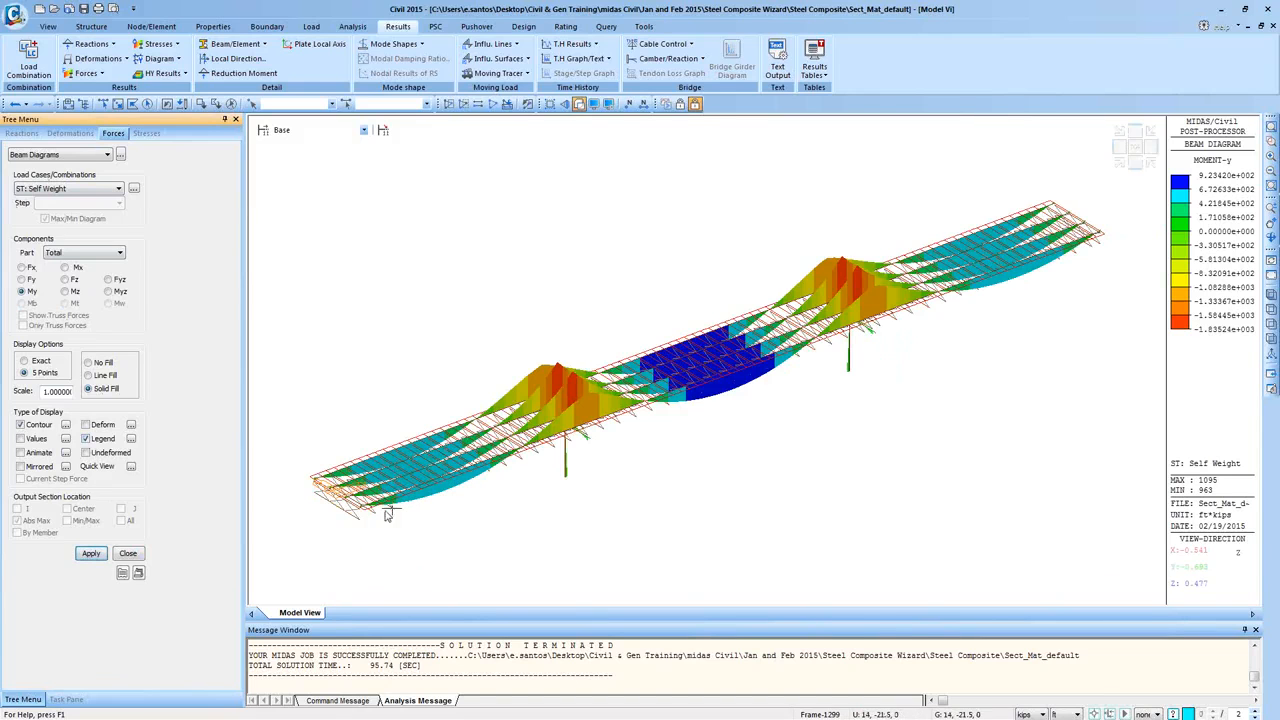
ctrl+middle_drag(424, 476, 345, 470)
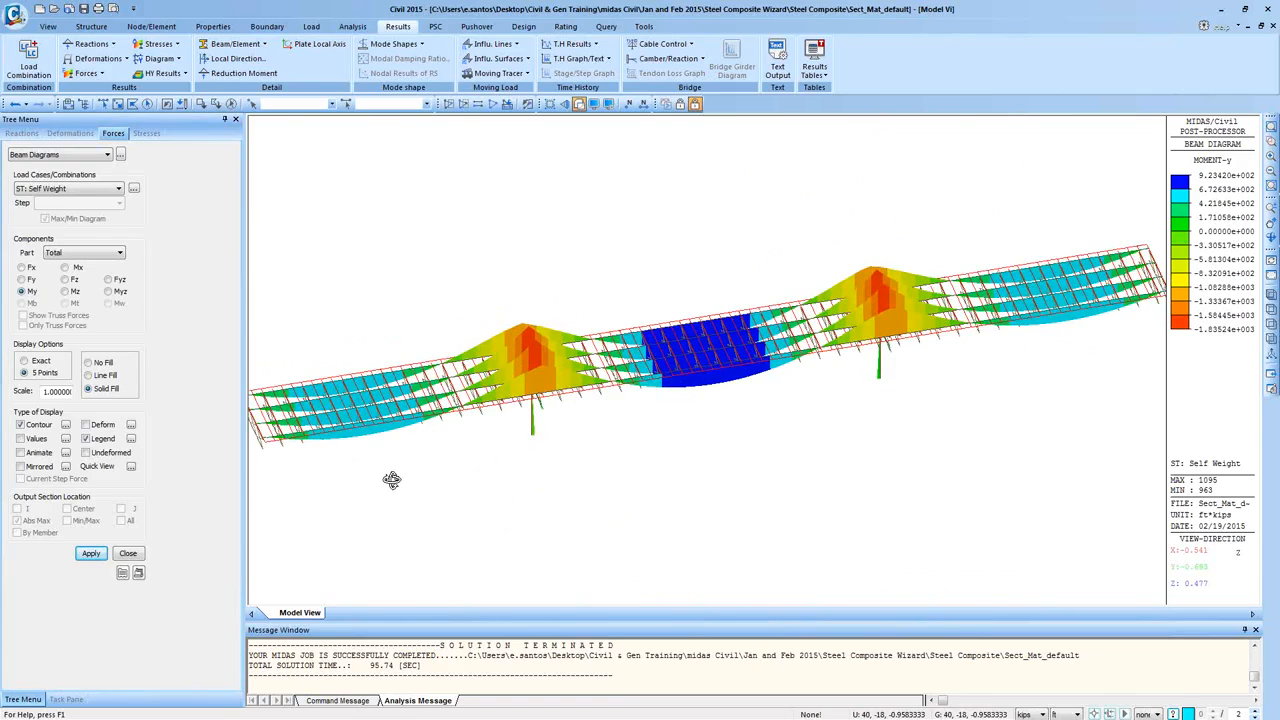
- Display the truss forces for Self Weight with all forces included, and inspect the bracing from the side and close up
click(107, 155)
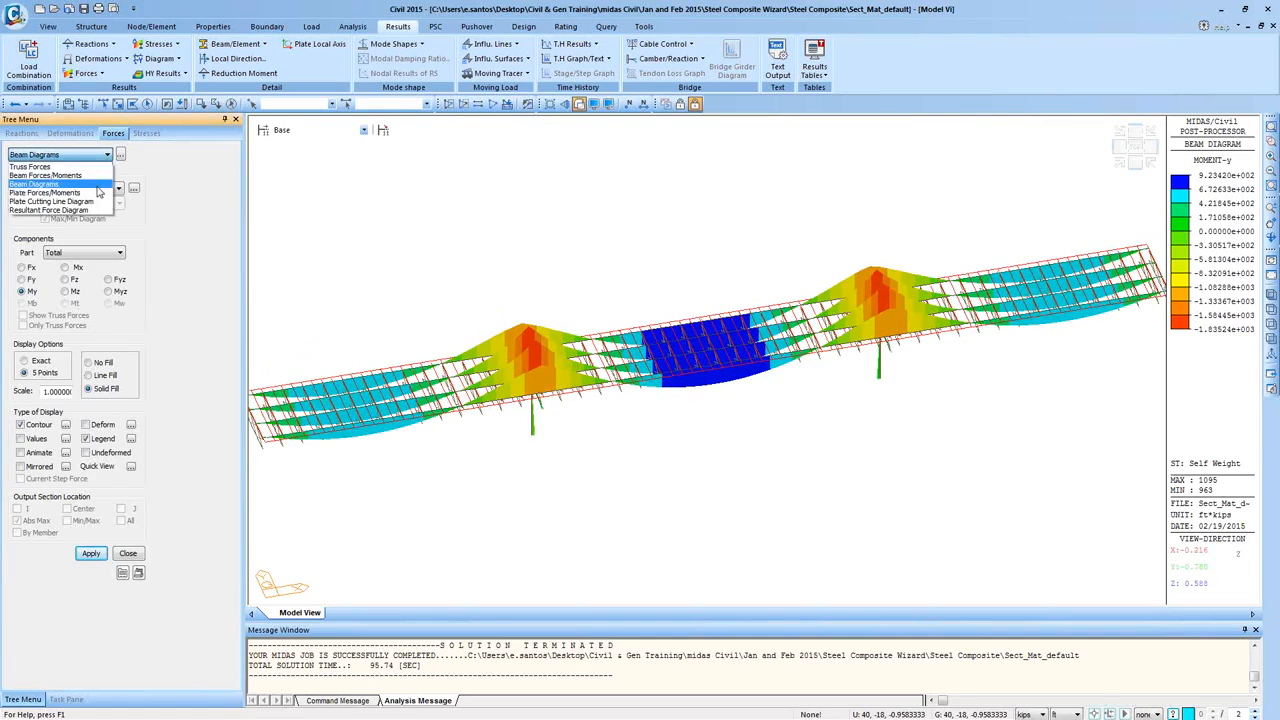
click(75, 170)
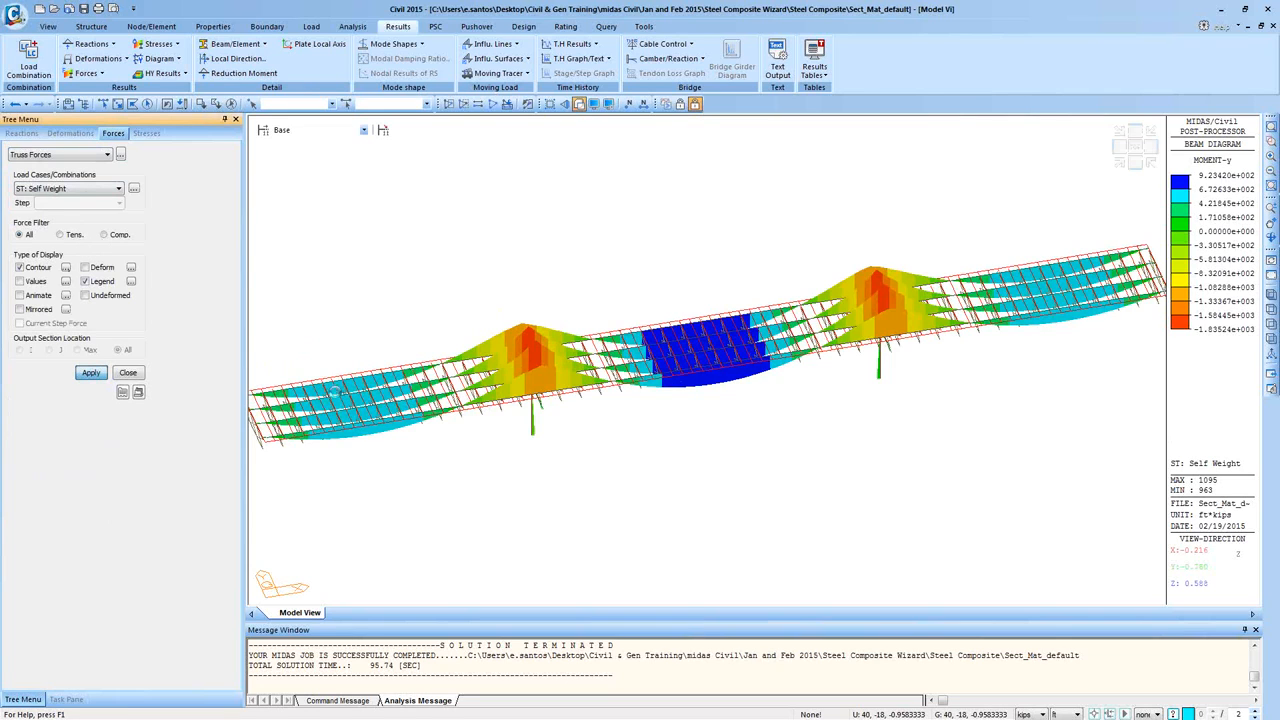
ctrl+middle_drag(436, 426, 509, 369)
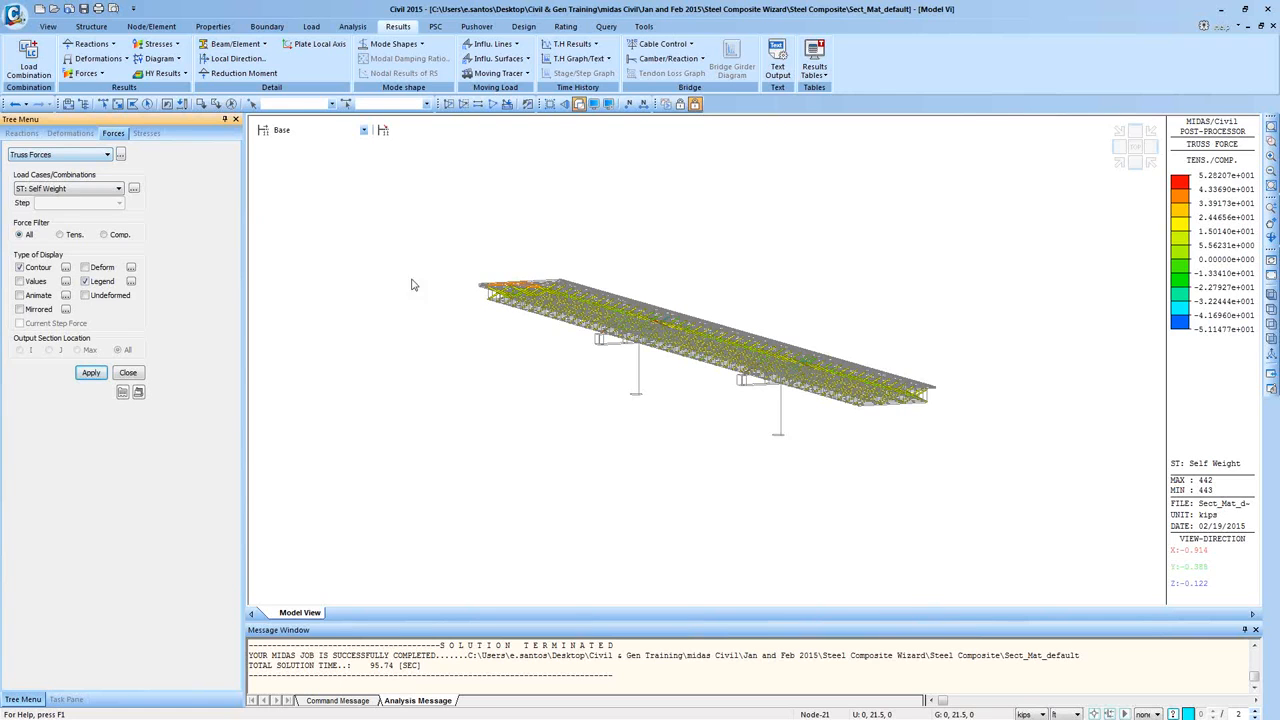
ctrl+middle_drag(411, 284, 466, 277)
middle_drag(576, 266, 611, 391)
scroll(551, 337, up, 5)
ctrl+middle_drag(626, 240, 457, 355)
scroll(725, 436, down, 3)
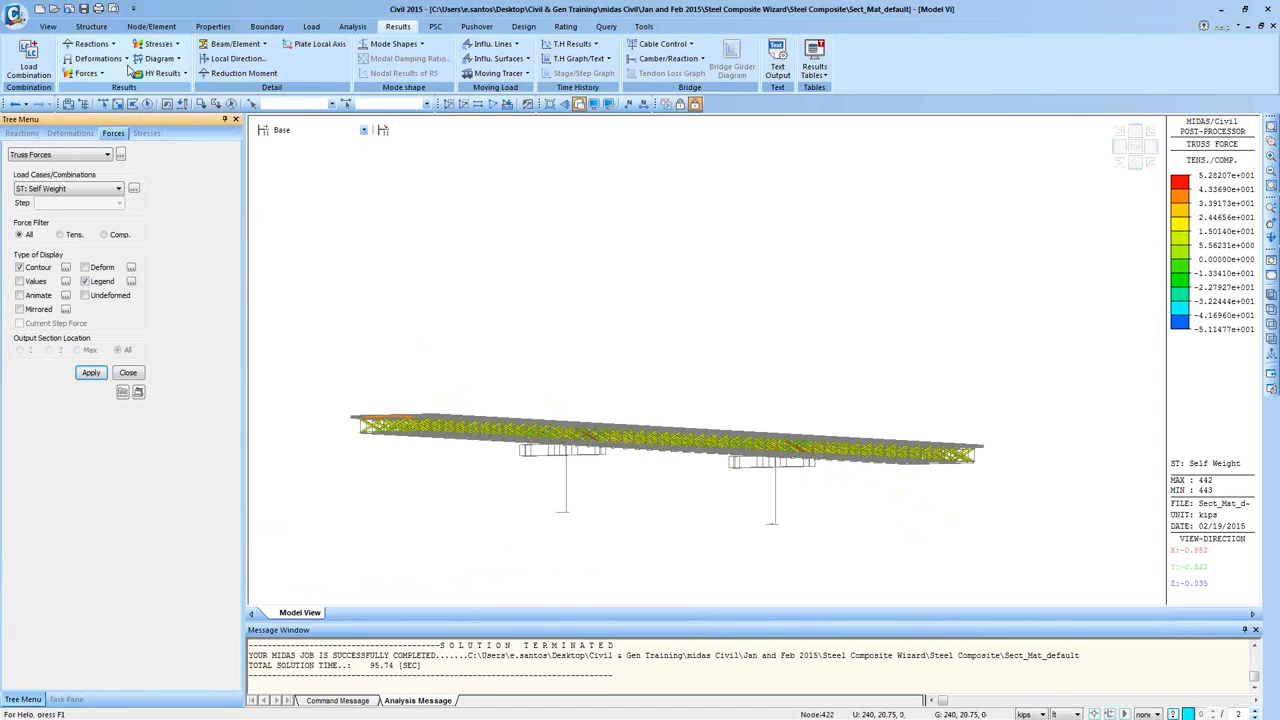
- Display the FXYZ support reactions for the Self Weight load case
click(95, 44)
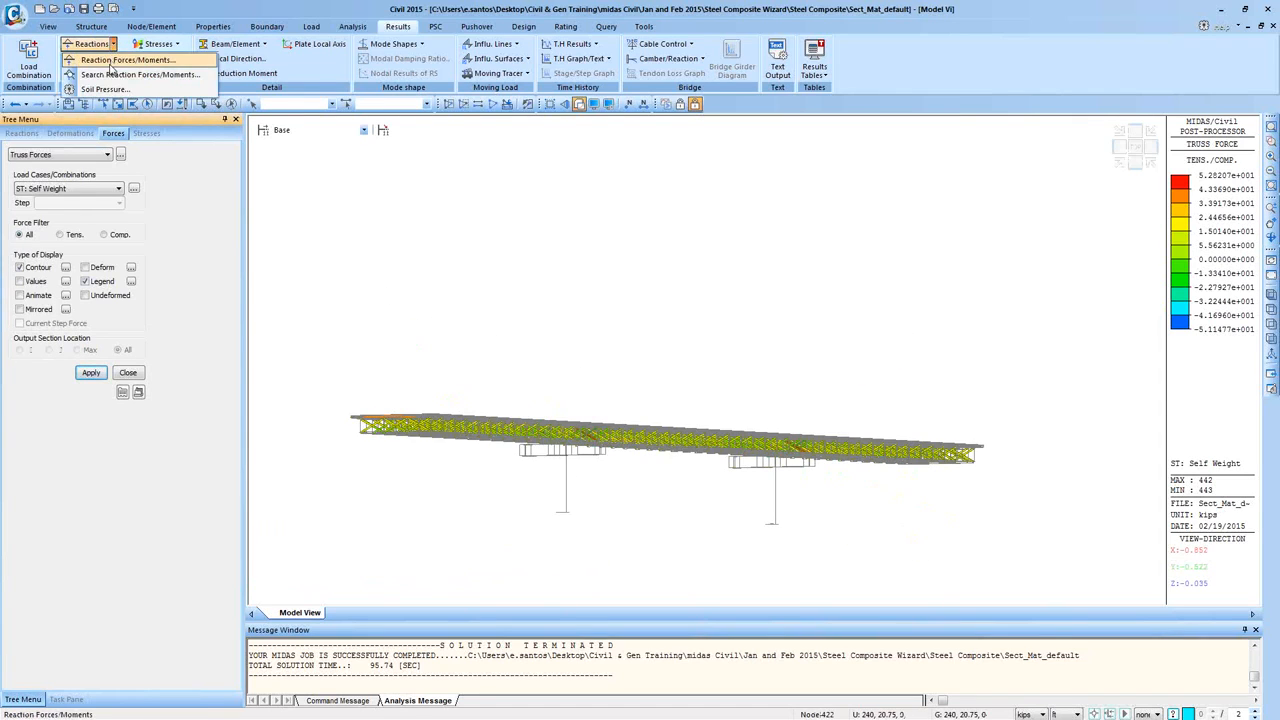
click(112, 62)
click(91, 345)
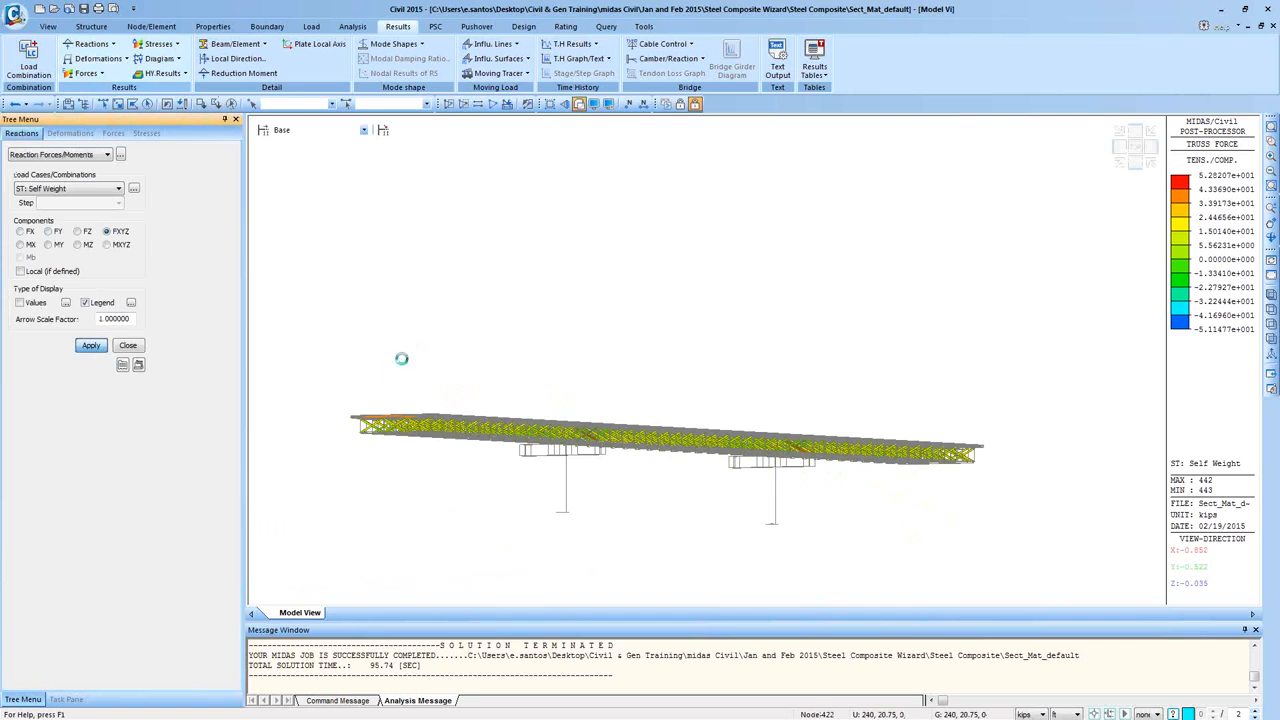
- Show the reaction values at the supports for the Self Weight load case and inspect them along the bridge
mouse_move(400, 469)
ctrl+middle_down()
mouse_move(343, 483)
mouse_move(508, 500)
mouse_move(542, 413)
ctrl+middle_up()
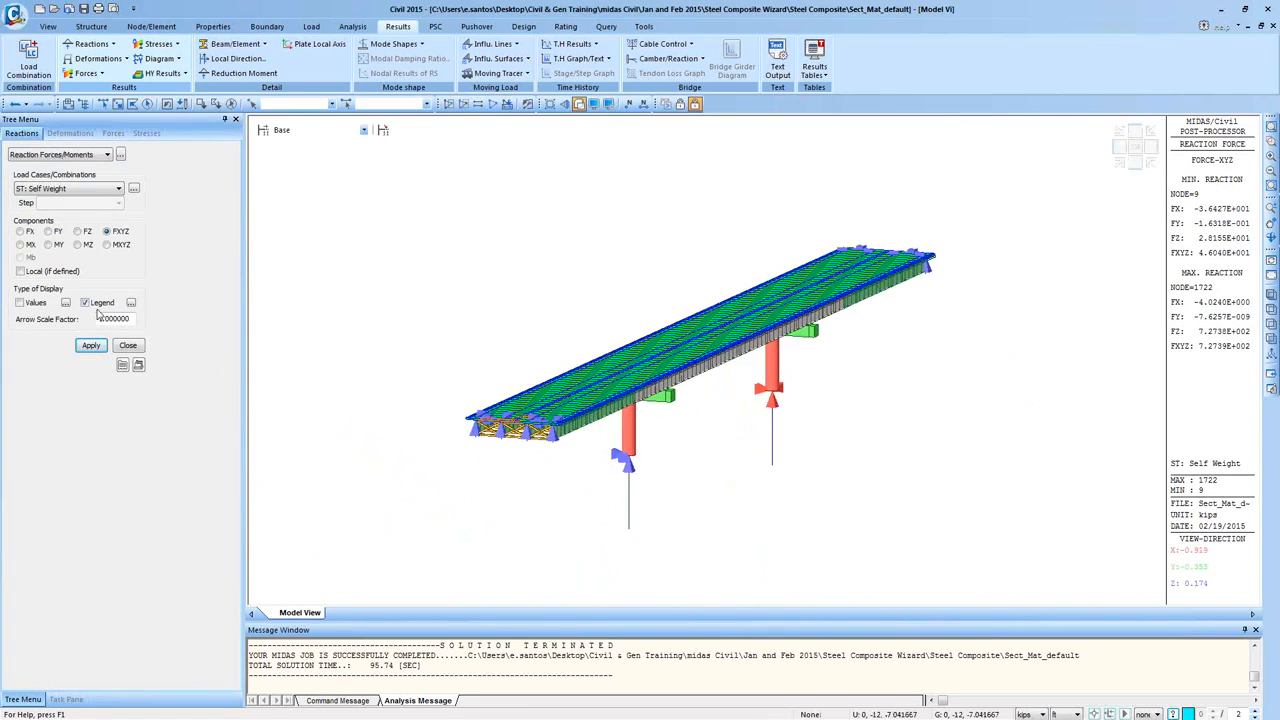
click(20, 302)
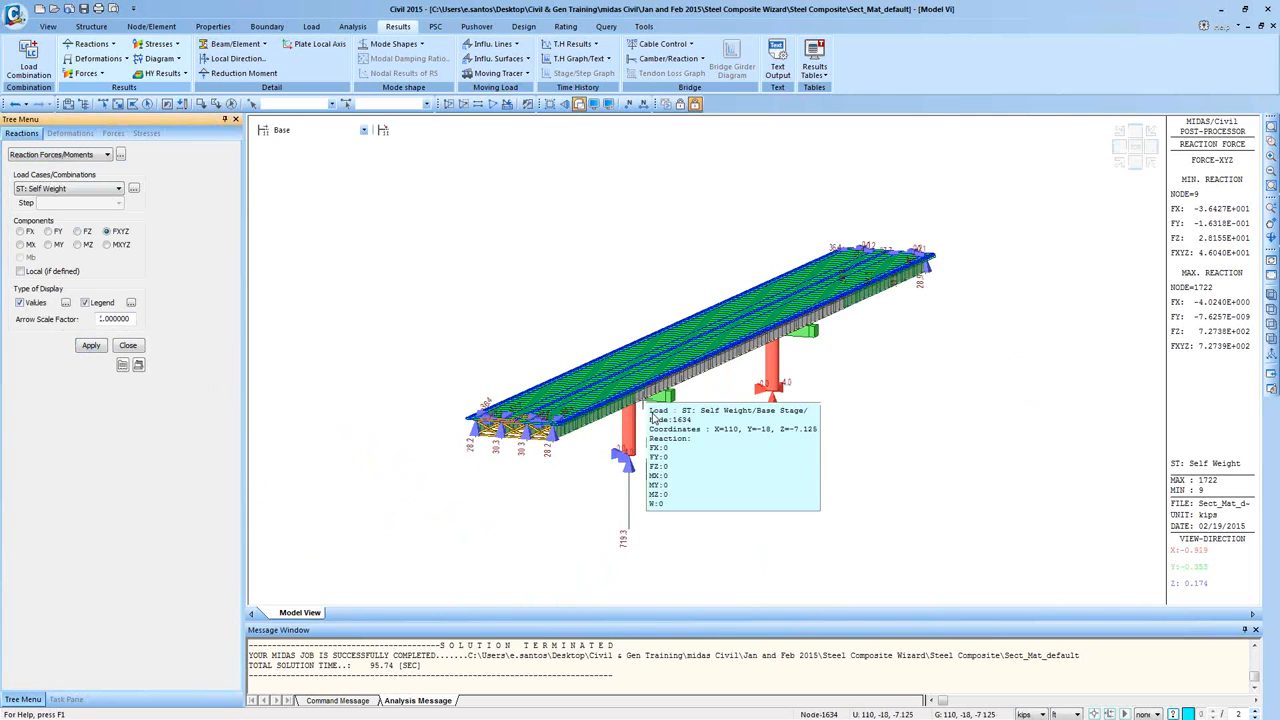
ctrl+middle_drag(655, 420, 606, 411)
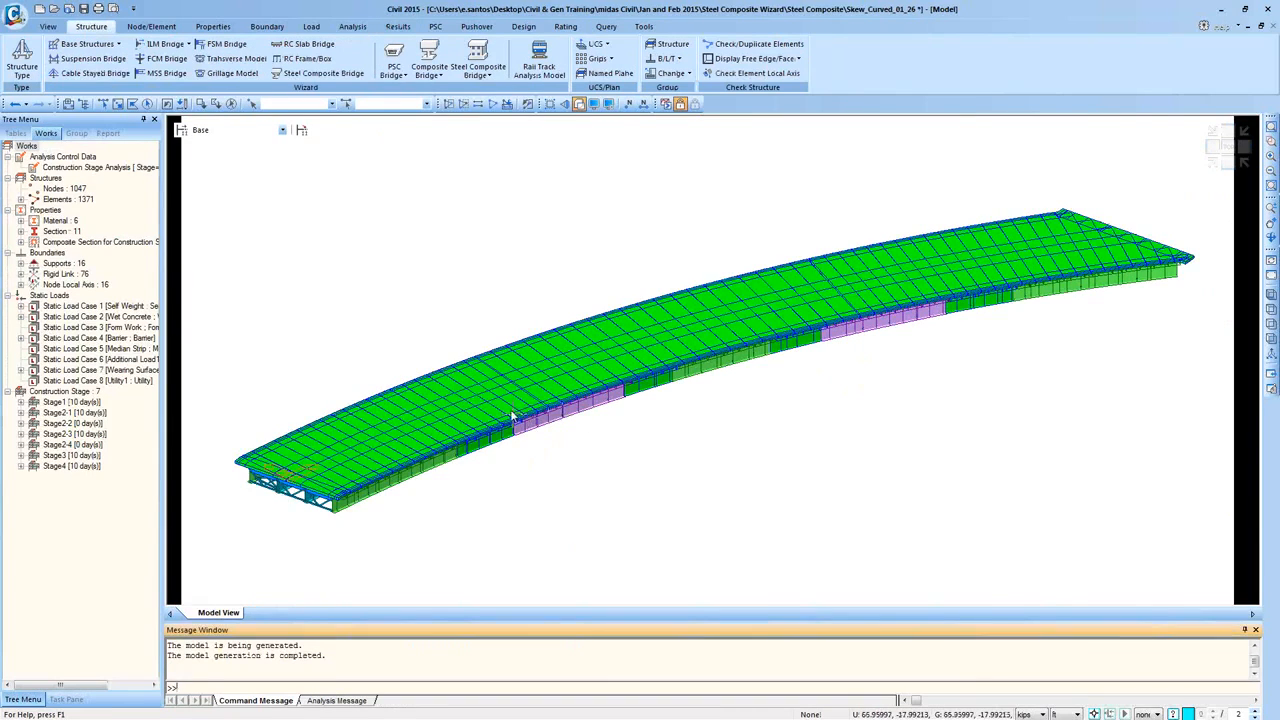
- In the Skew_Curved_01_26 model, inspect the generated bridge from above and below, and widen the model tree to show full entry names
ctrl+middle_drag(517, 419, 475, 341)
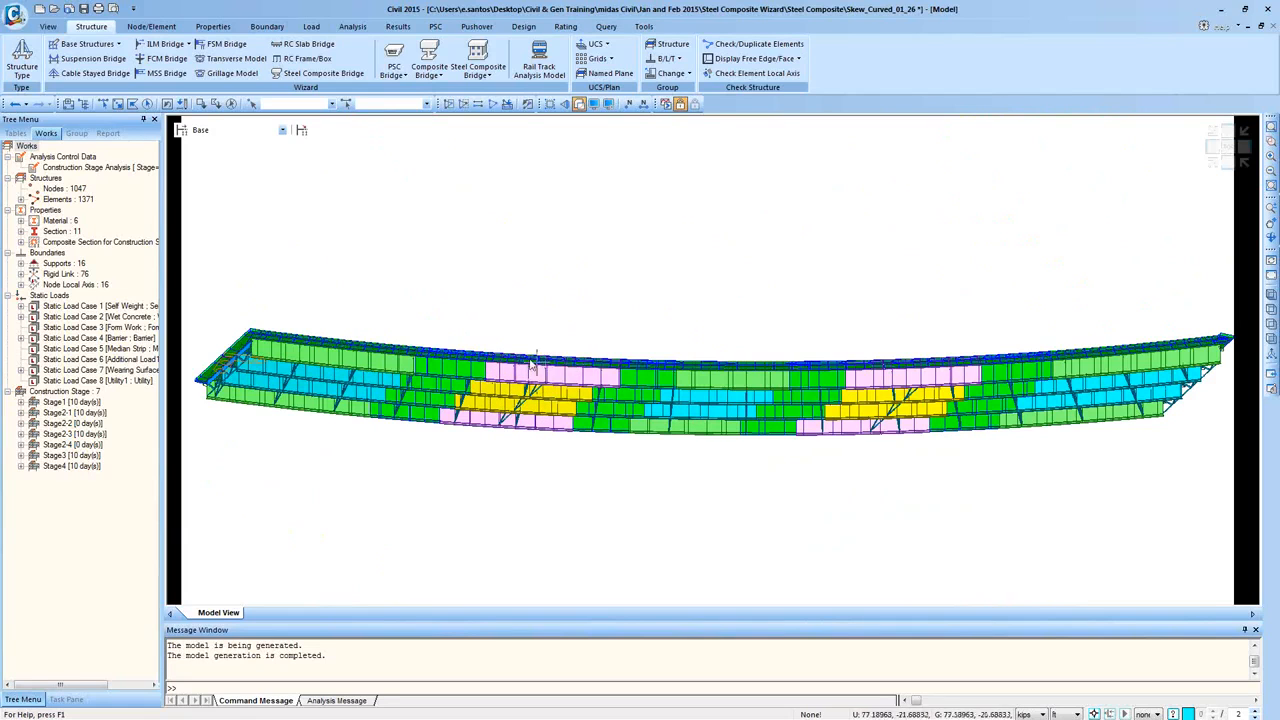
ctrl+middle_drag(517, 457, 455, 490)
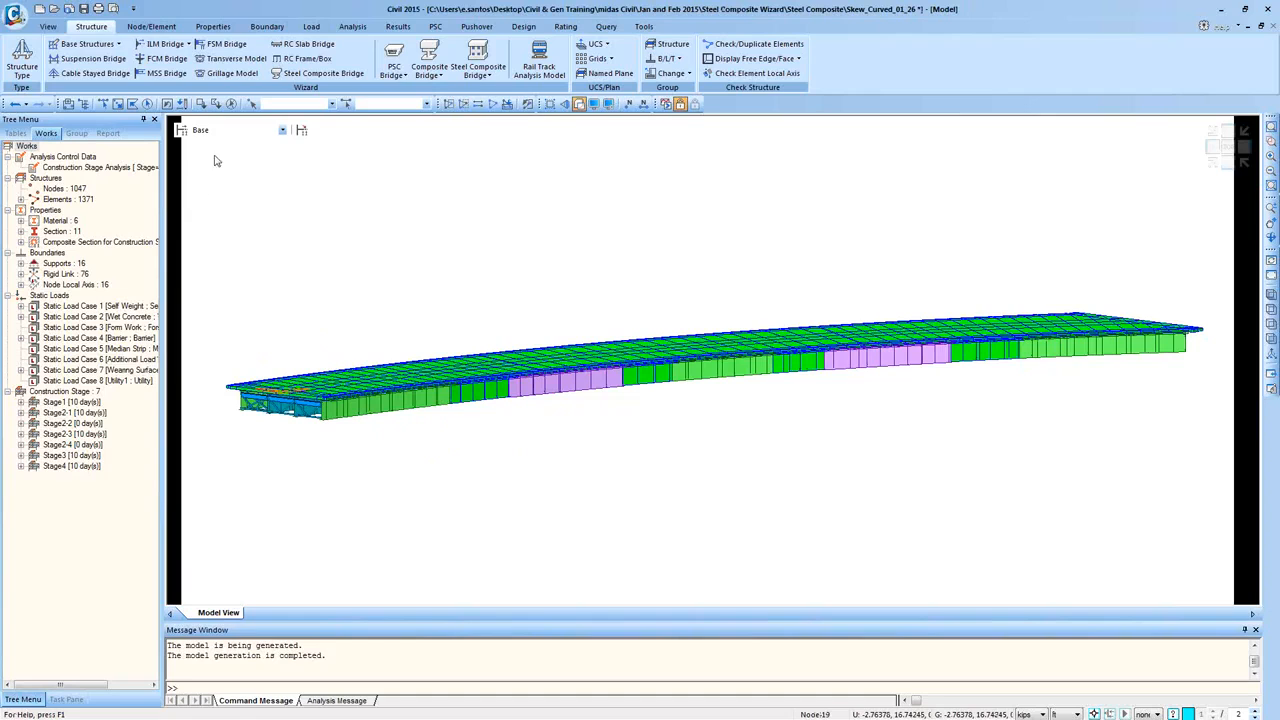
drag(163, 208, 216, 208)
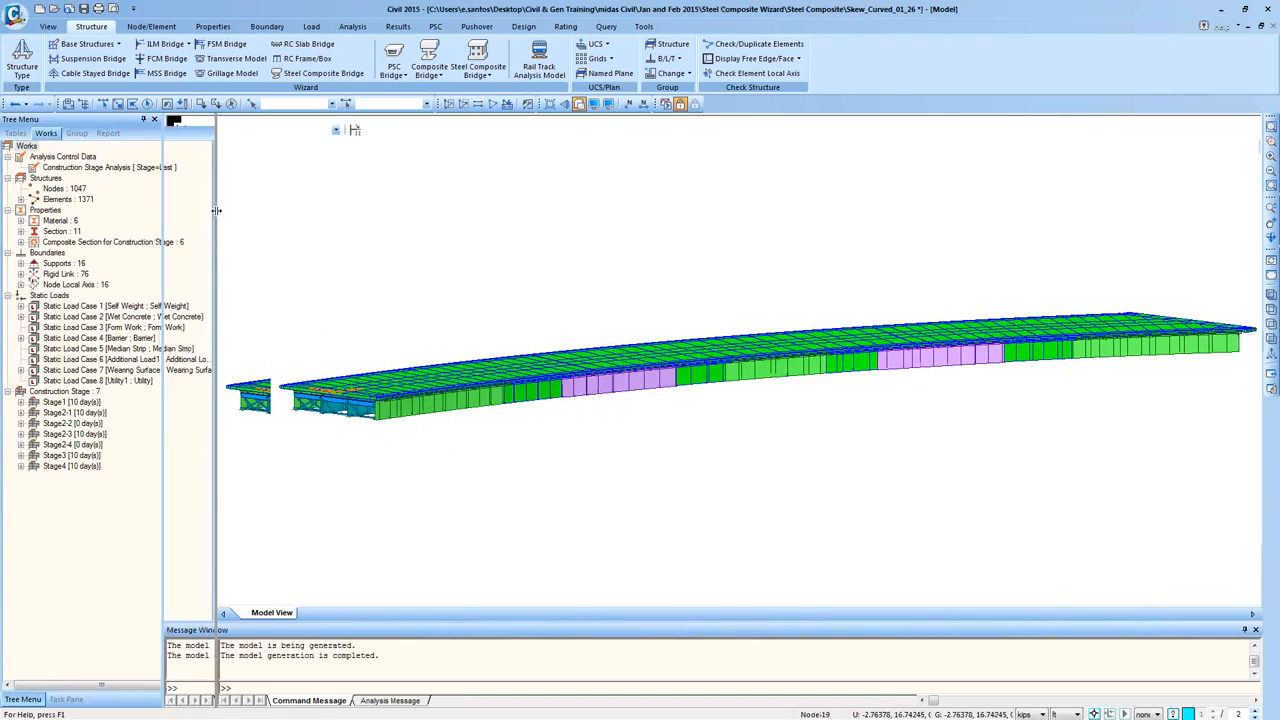
- Display construction stages Stage1, Stage2-1 and Stage2-2 one after another to examine the girders and the first deck pours
click(290, 130)
click(293, 152)
ctrl+middle_drag(343, 209, 384, 297)
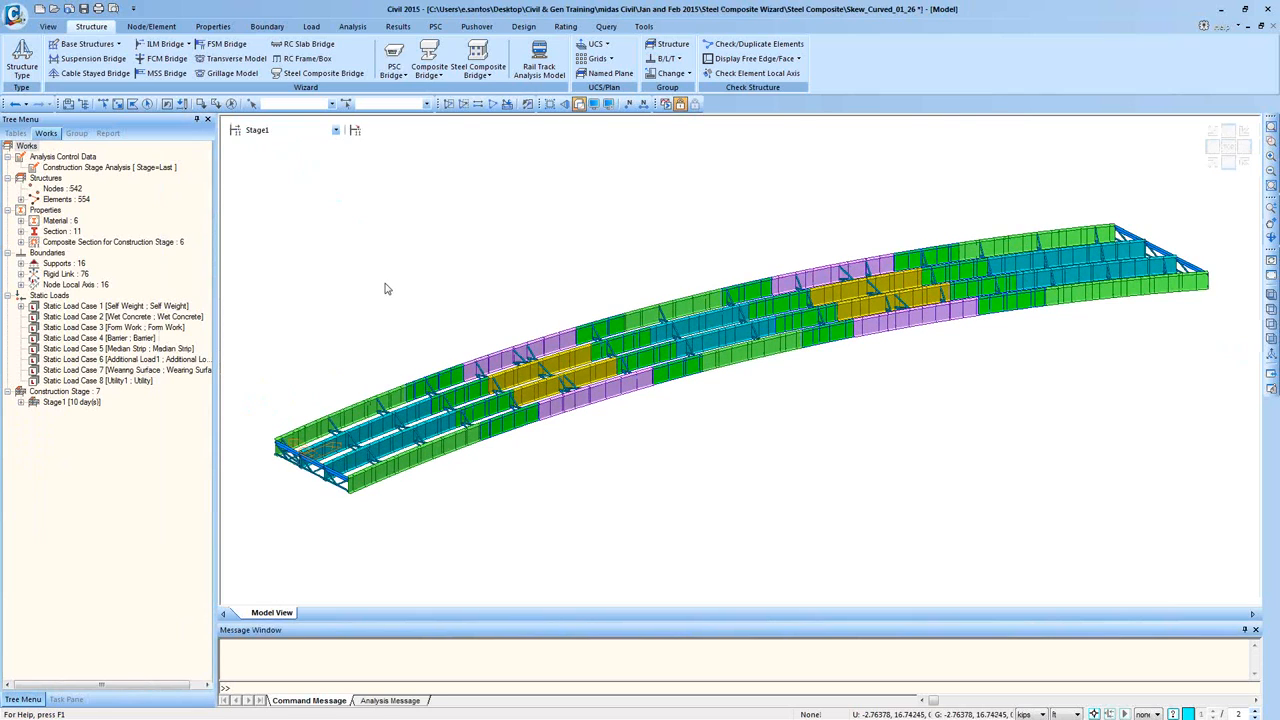
click(275, 133)
click(281, 164)
click(290, 130)
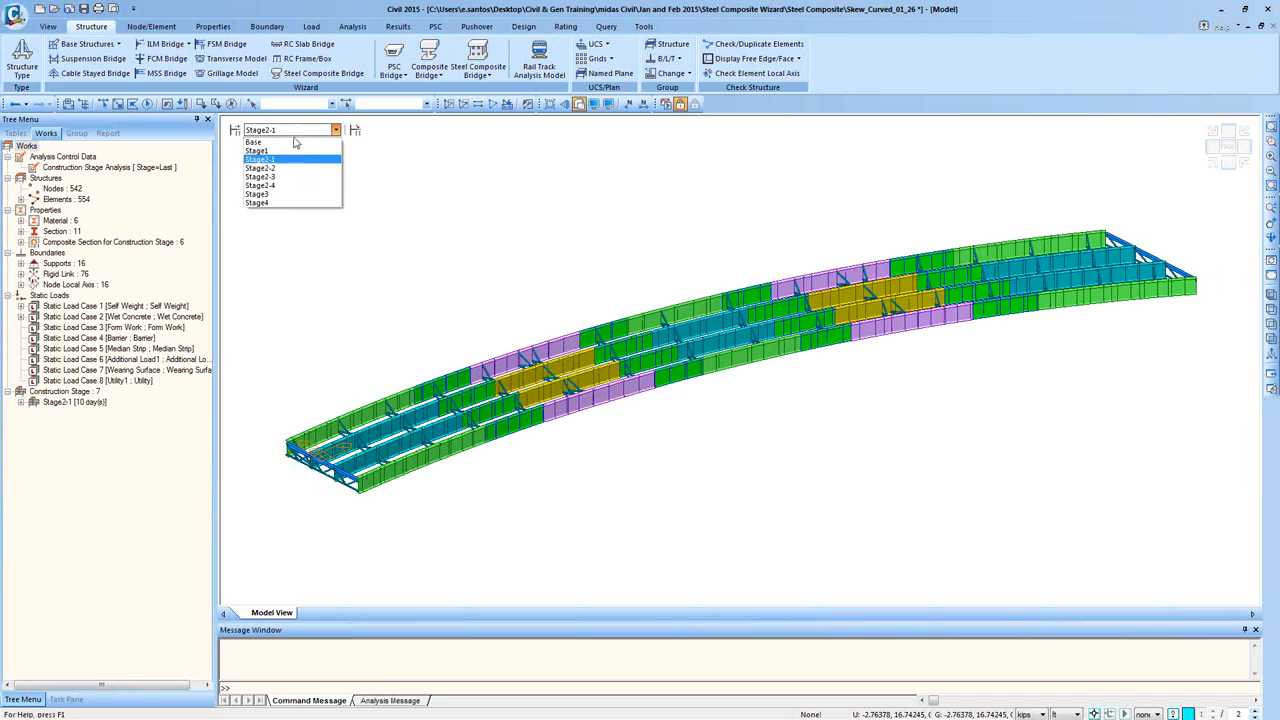
click(286, 169)
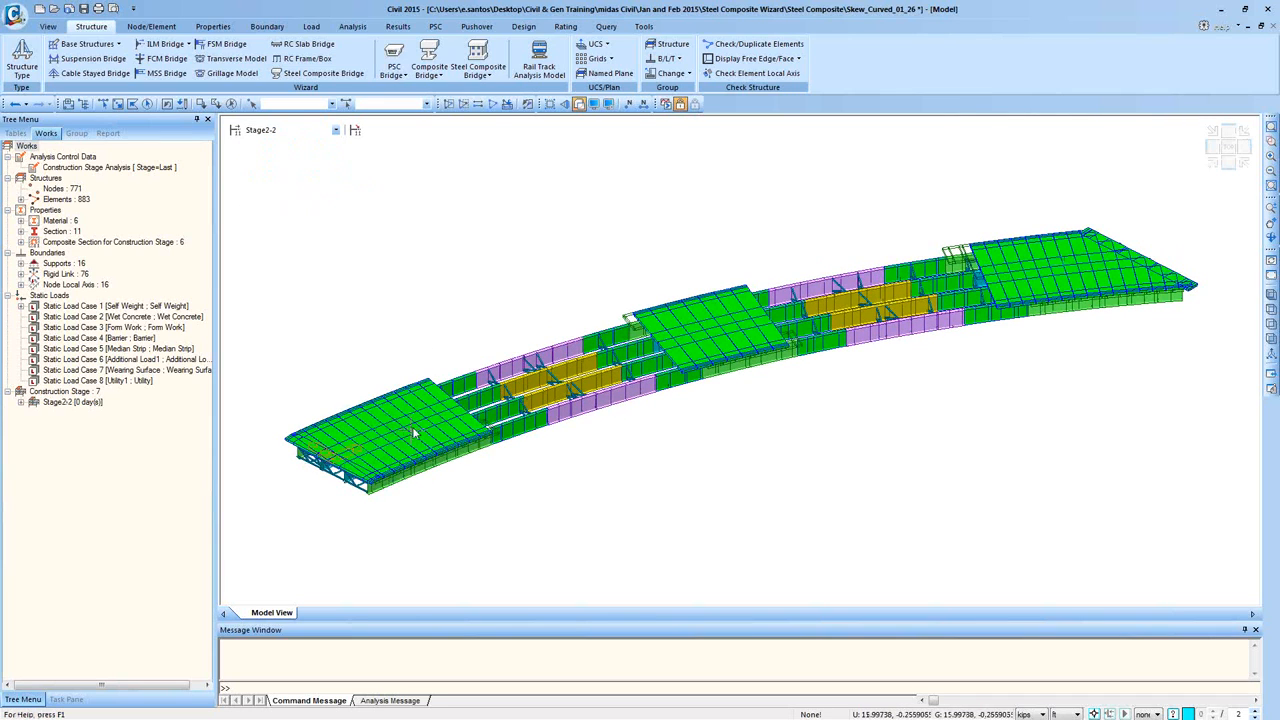
- Display construction stages Stage2-4, Stage3 and Stage4 in turn to examine the completed deck
click(335, 130)
click(294, 184)
click(335, 130)
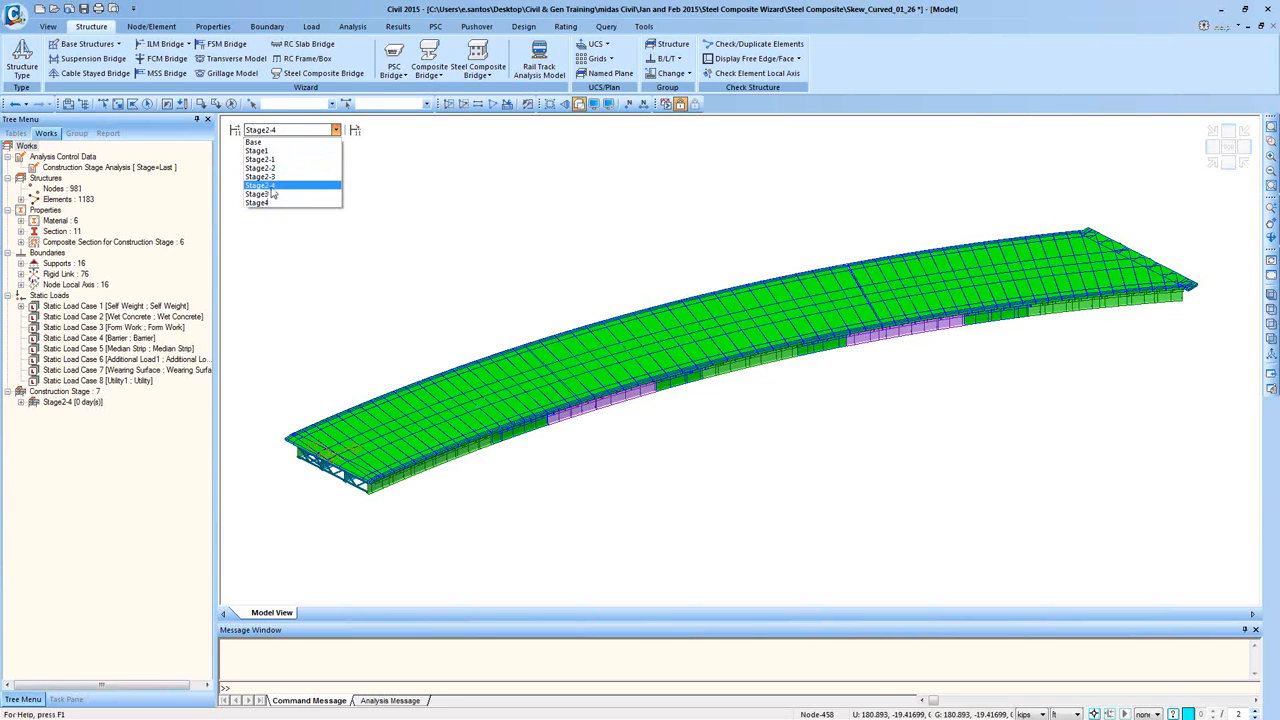
click(271, 194)
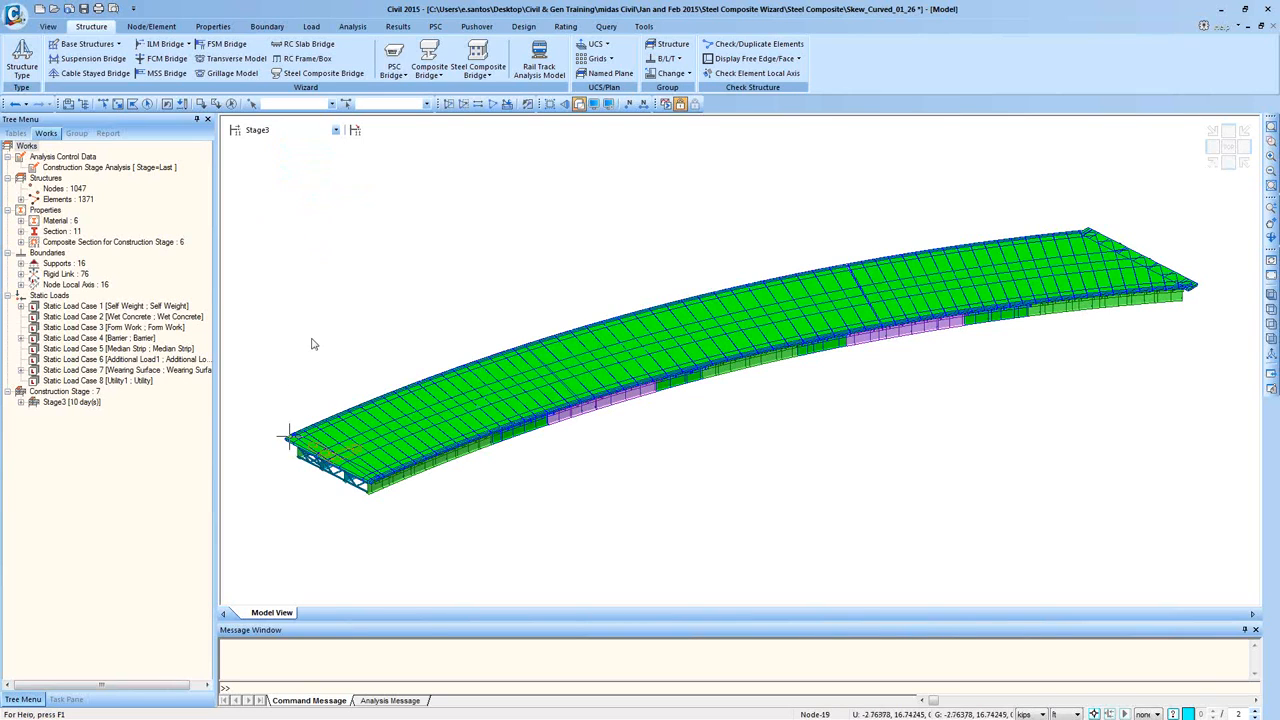
click(335, 130)
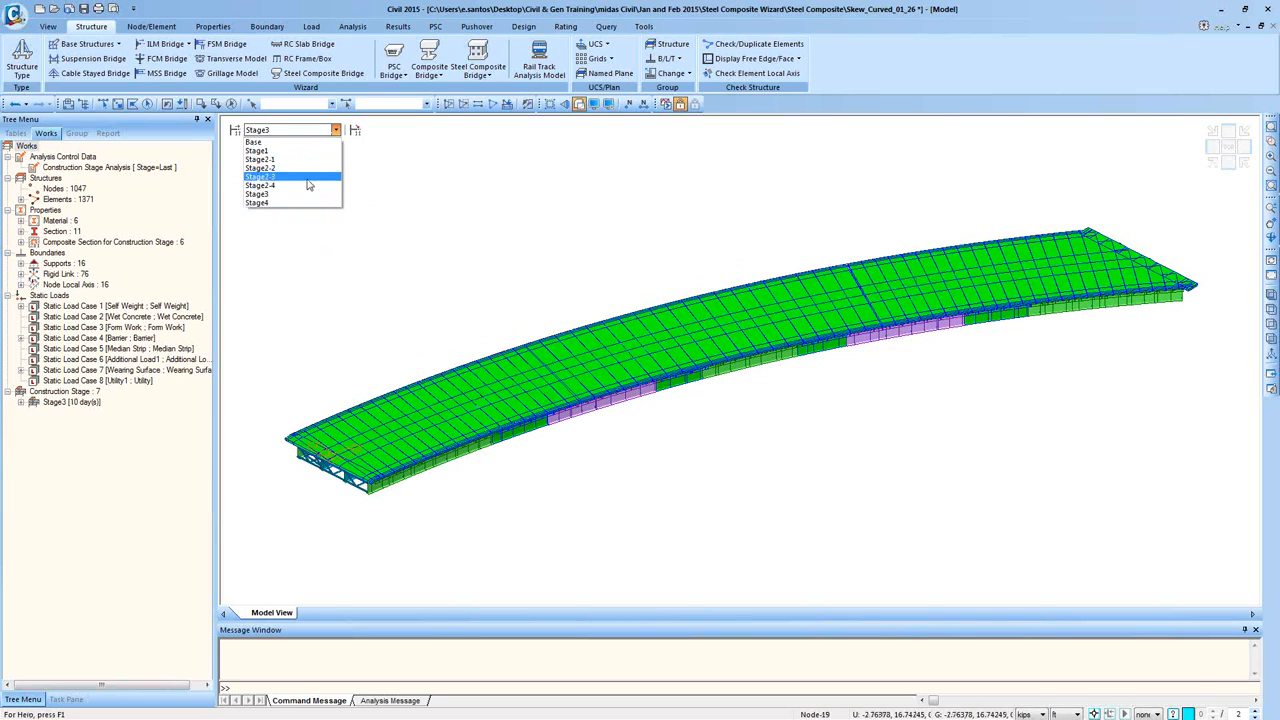
click(282, 205)
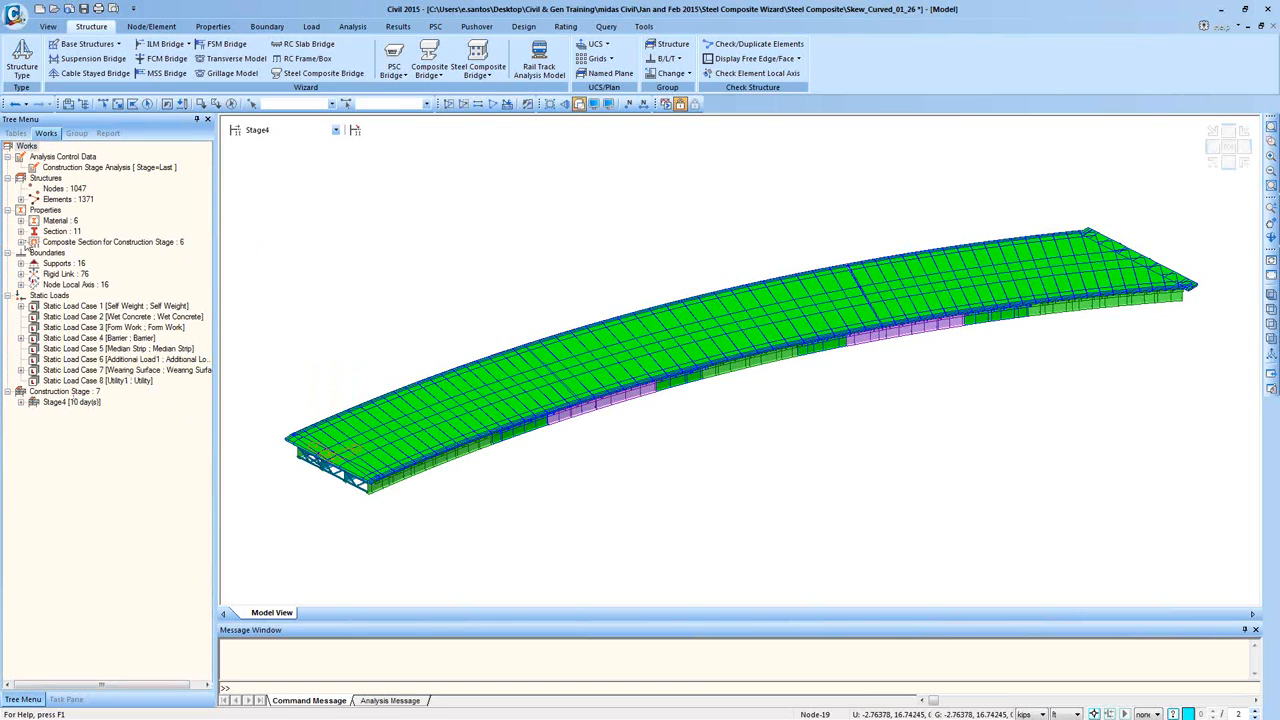
- Return the skewed curved model to the Base stage and run the analysis
click(316, 128)
click(311, 141)
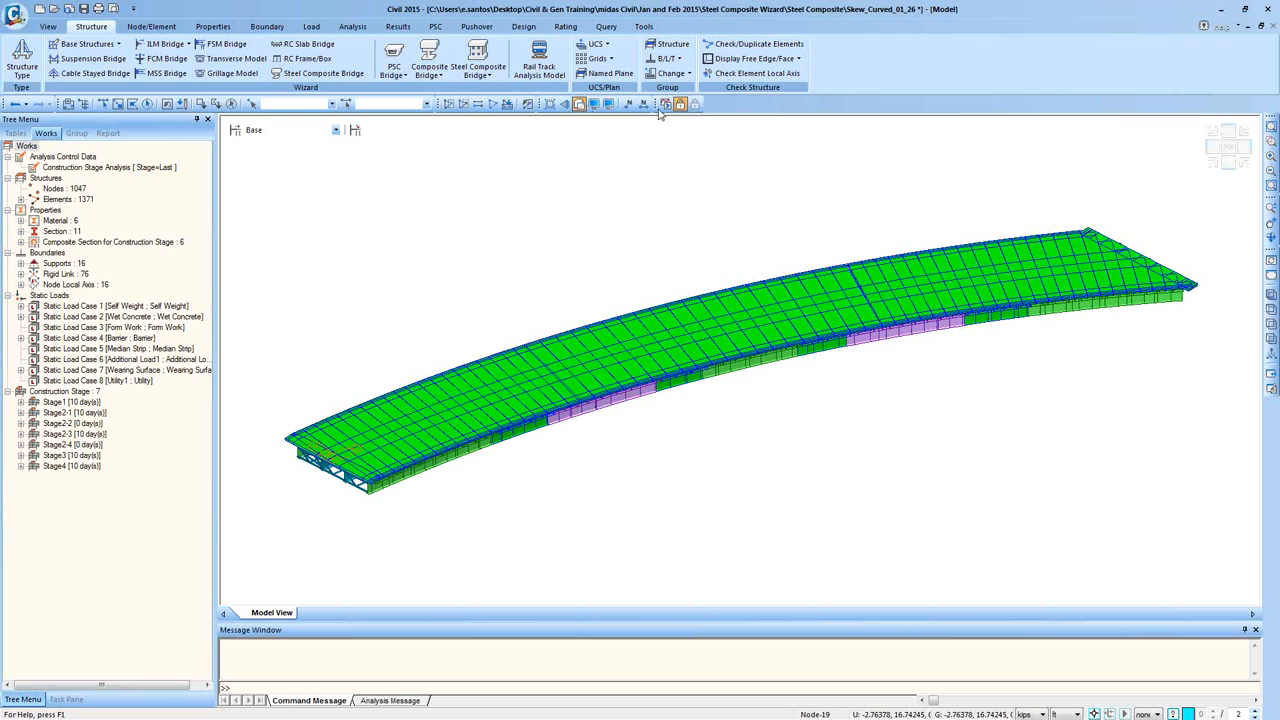
click(666, 106)
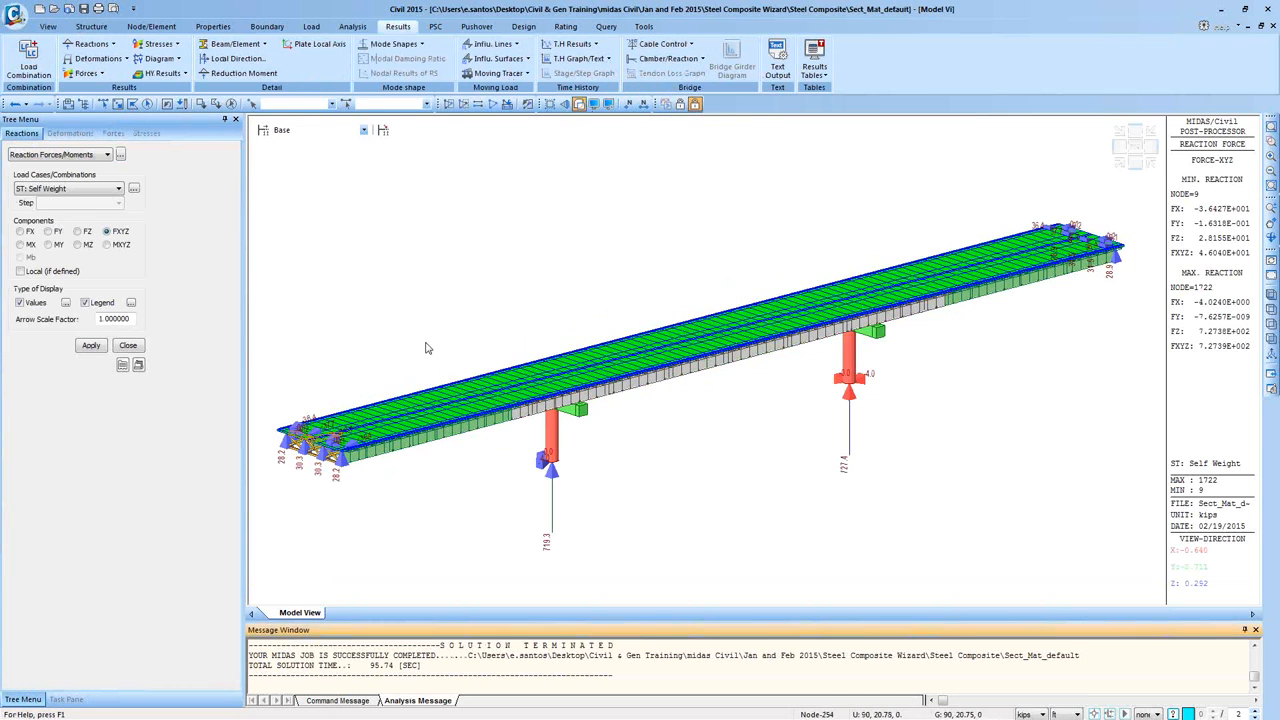
- In the Sect_Mat_default model, close the reaction settings, inspect the deck underside and piers, and return the model to preprocessing mode
ctrl+middle_drag(426, 348, 420, 360)
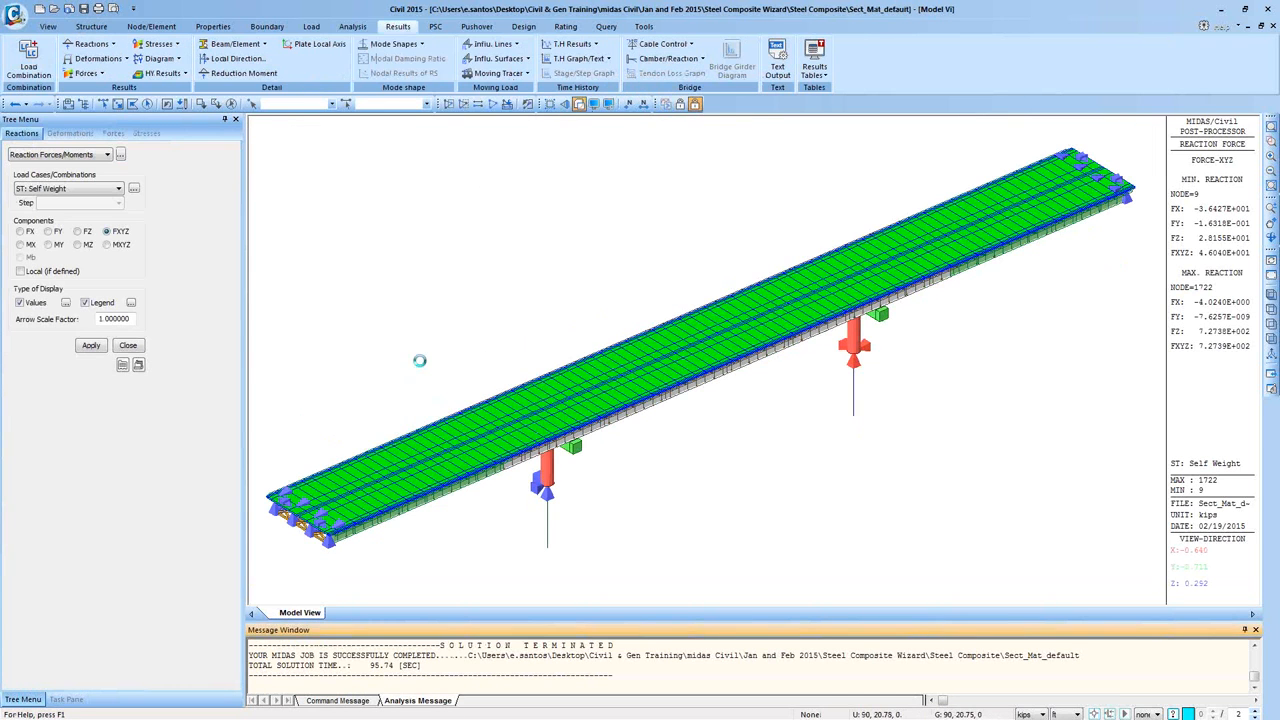
click(137, 348)
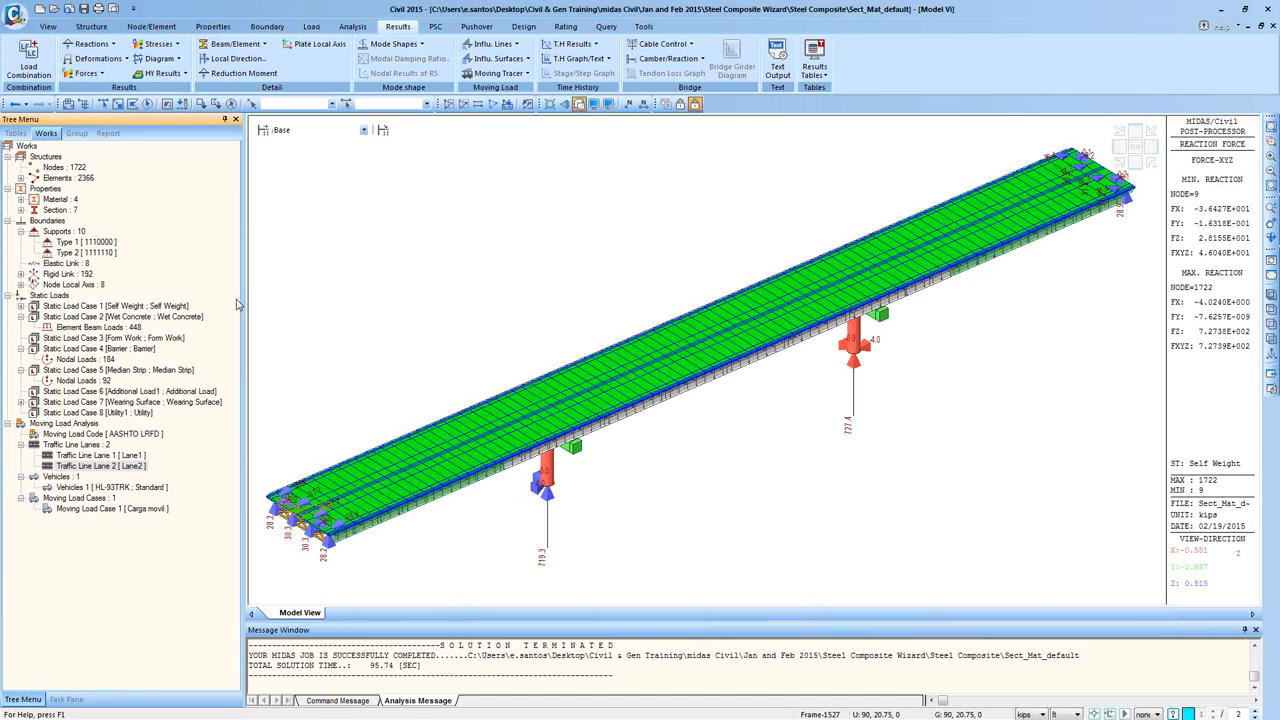
click(91, 26)
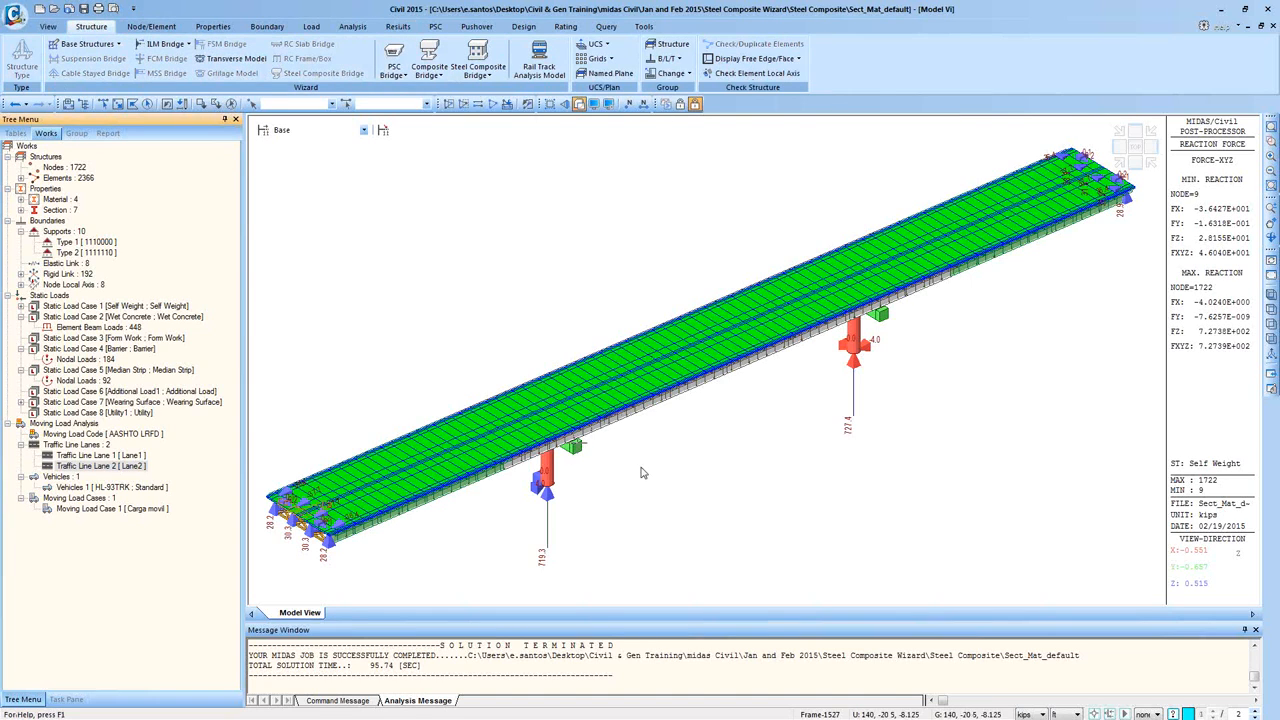
middle_drag(654, 460, 690, 435)
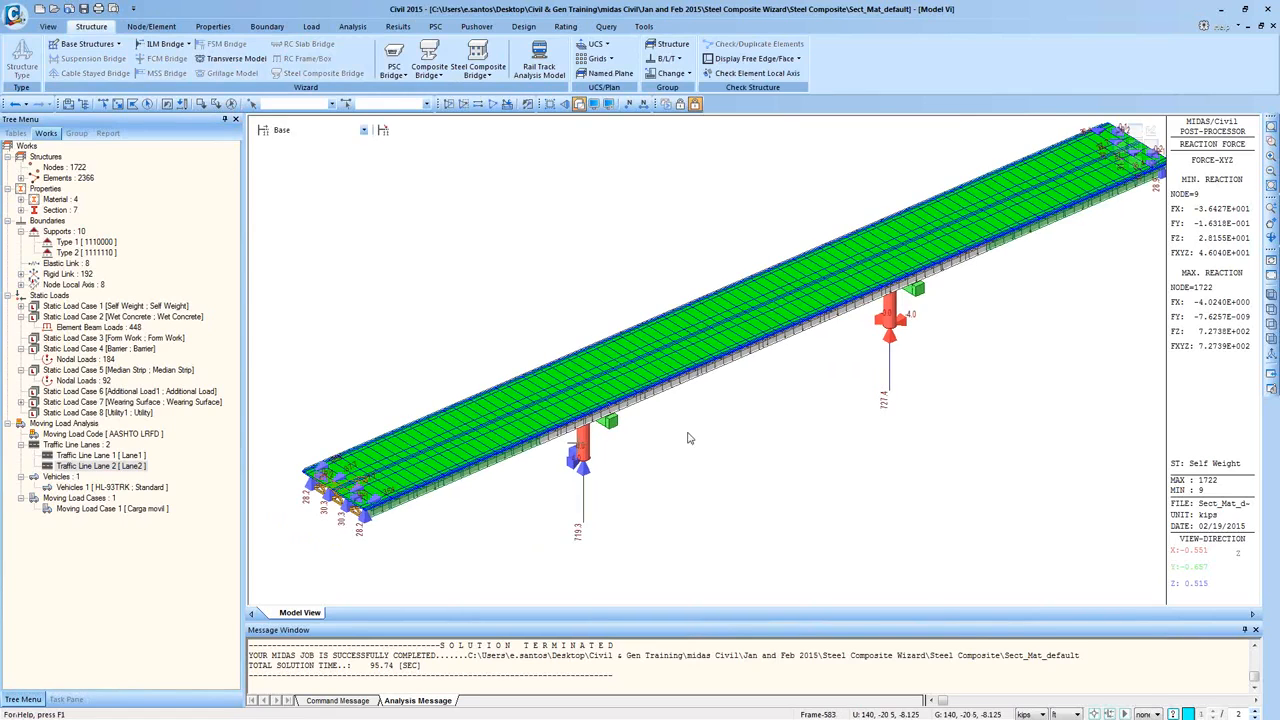
ctrl+middle_drag(662, 393, 655, 302)
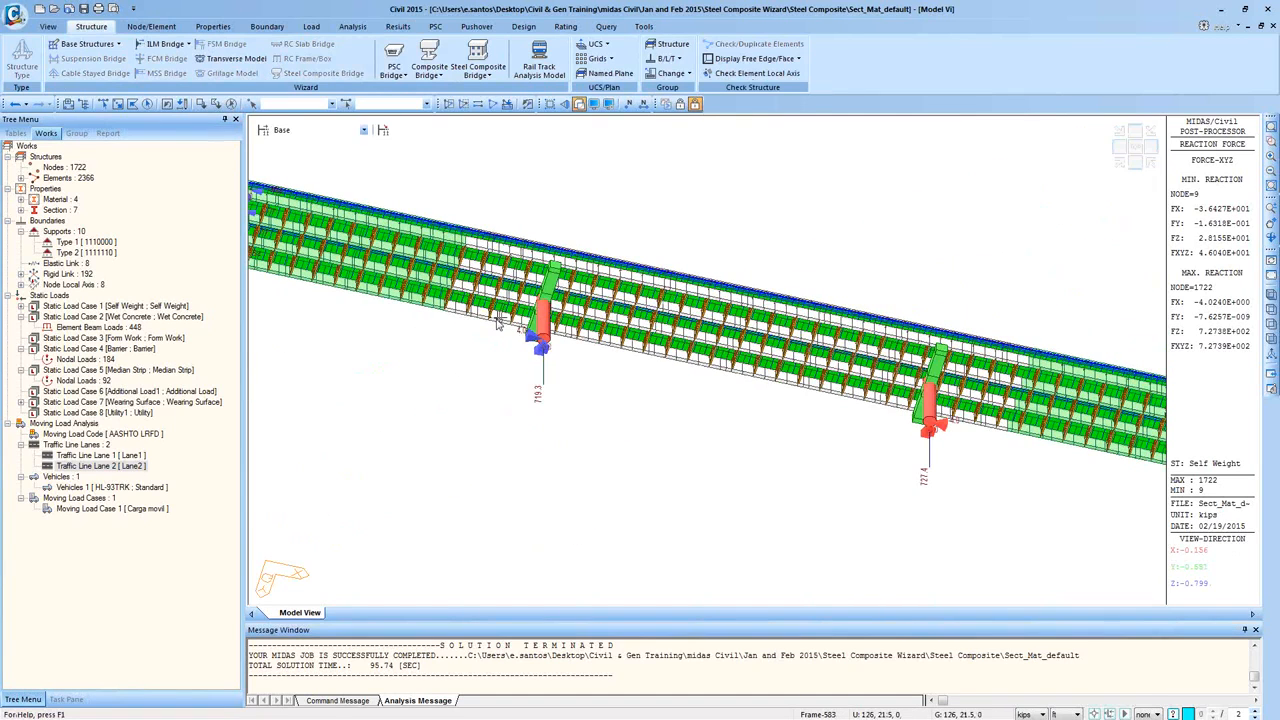
mouse_move(497, 320)
ctrl+middle_drag(505, 326, 449, 340)
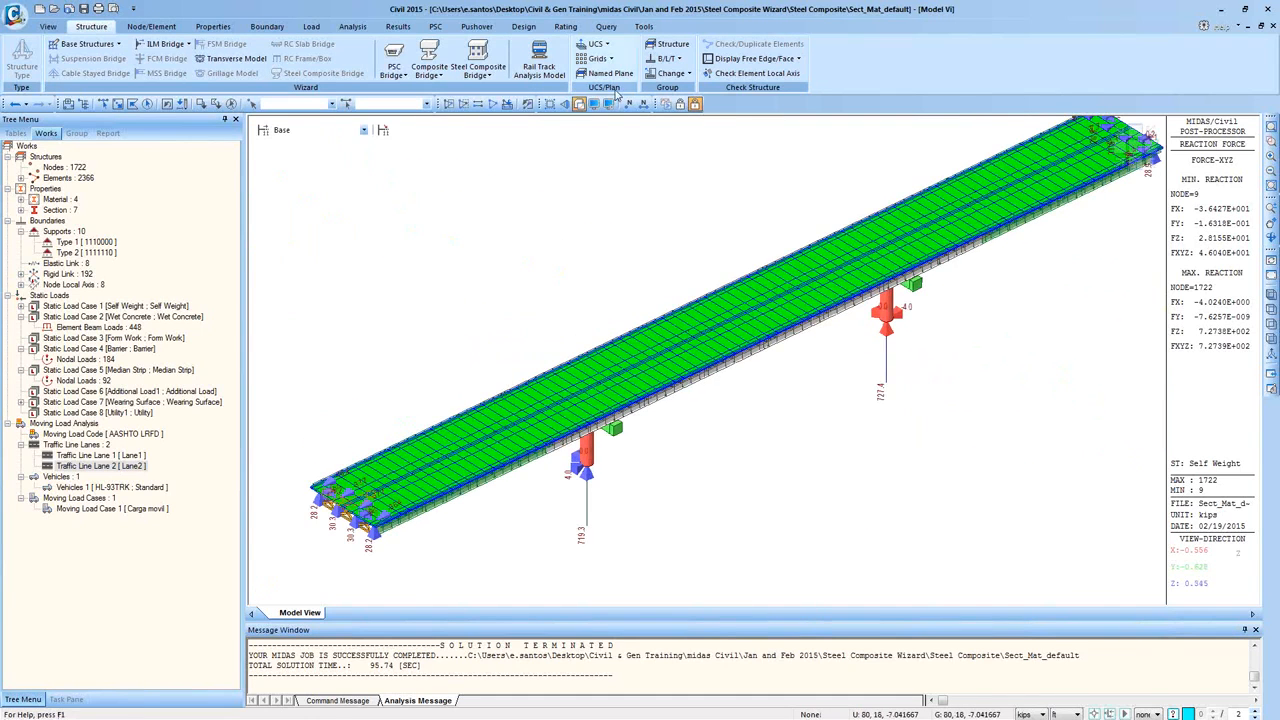
click(680, 104)
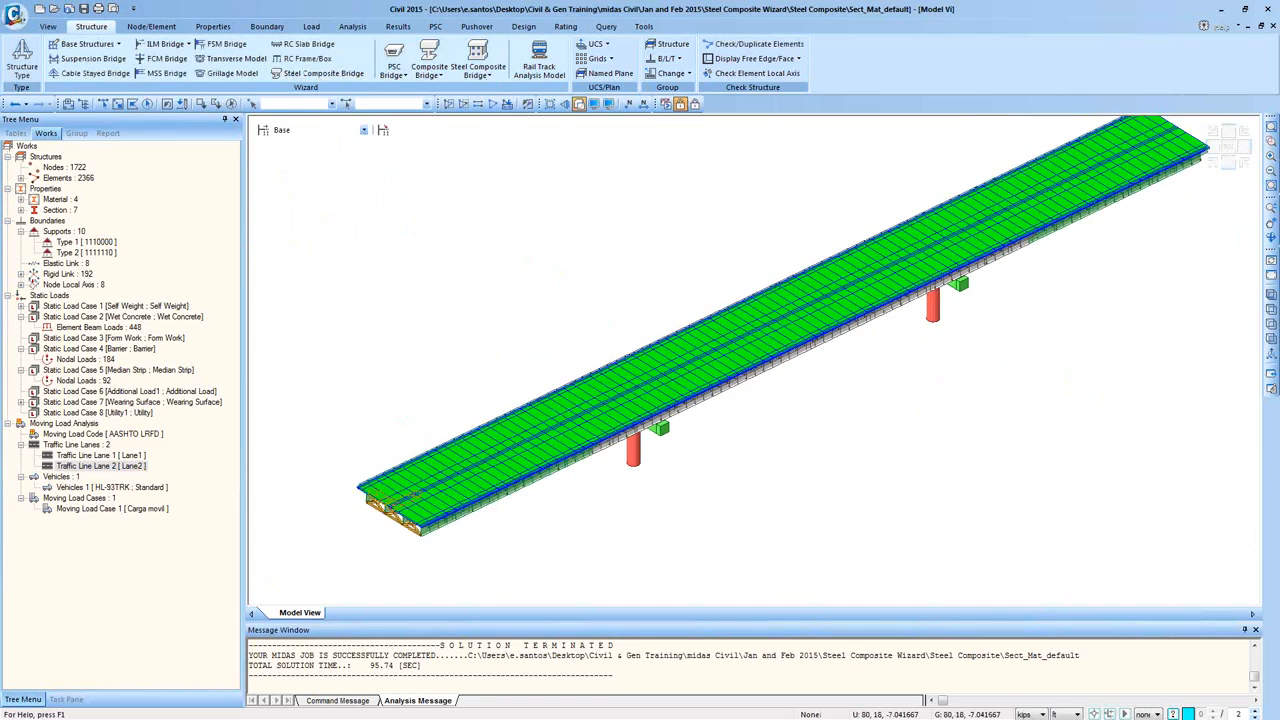
- Open the Steel Composite Bridge wizard and review its layout, section, load and construction stage settings
drag(0, 48, 469, 73)
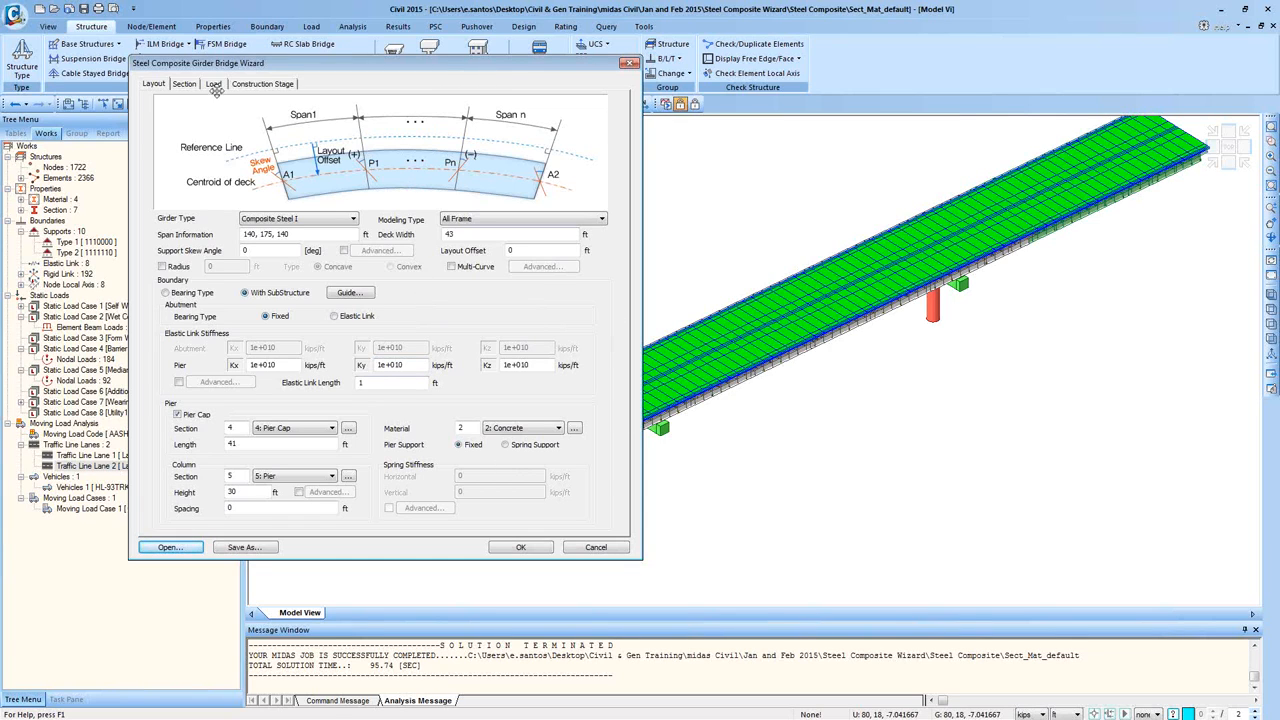
click(186, 86)
click(213, 87)
click(242, 86)
click(213, 86)
click(600, 219)
click(605, 161)
- Look at the wizard's options for saving and opening WZD data files, cancelling both without choosing a file
click(258, 550)
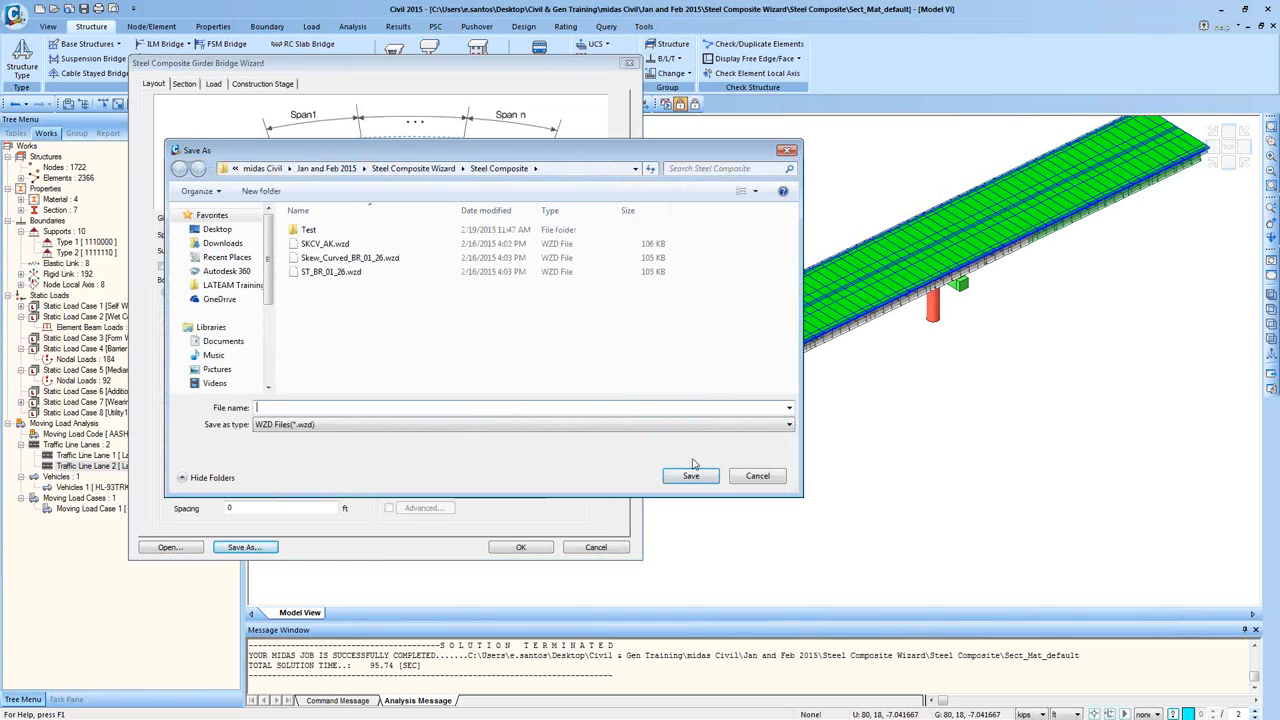
click(757, 479)
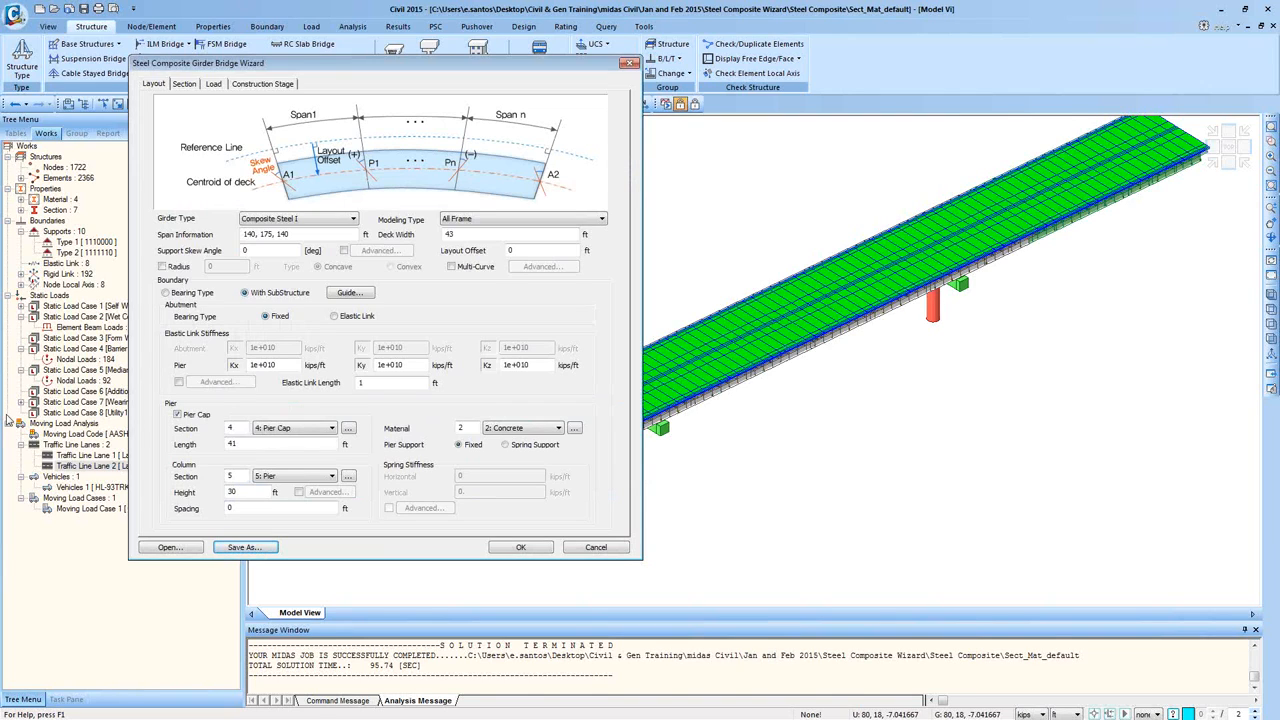
click(168, 548)
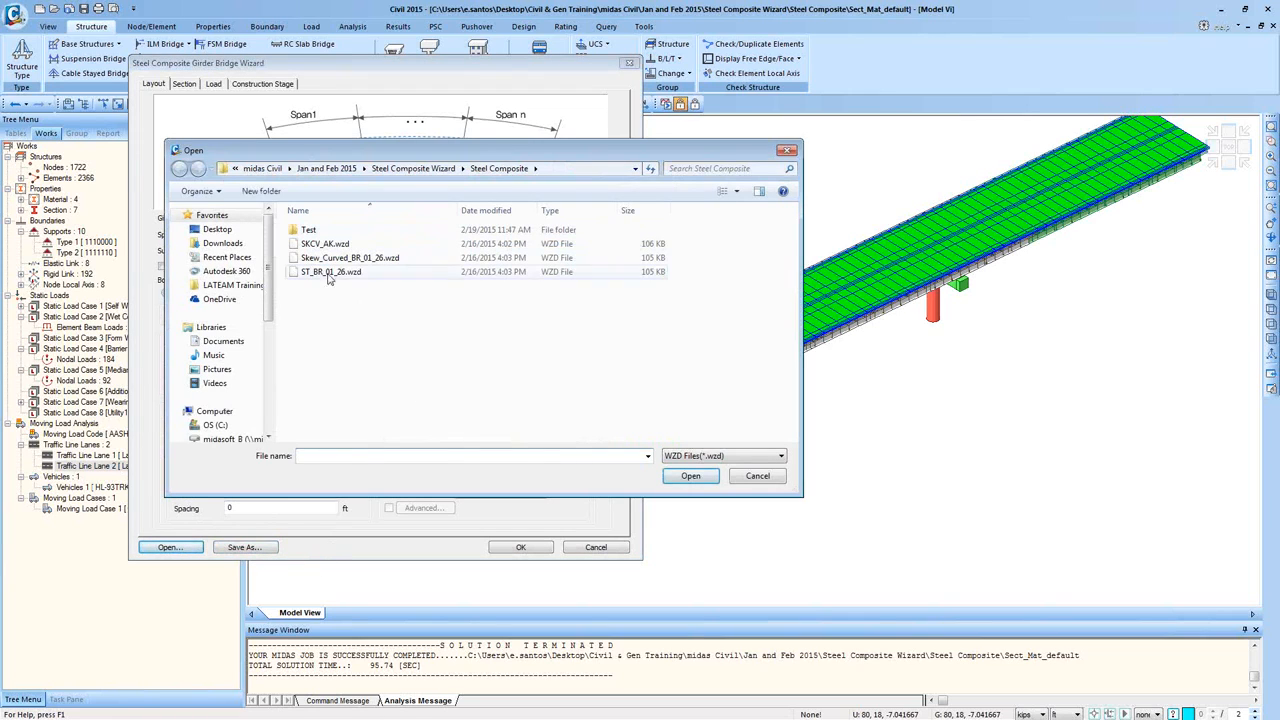
click(757, 476)
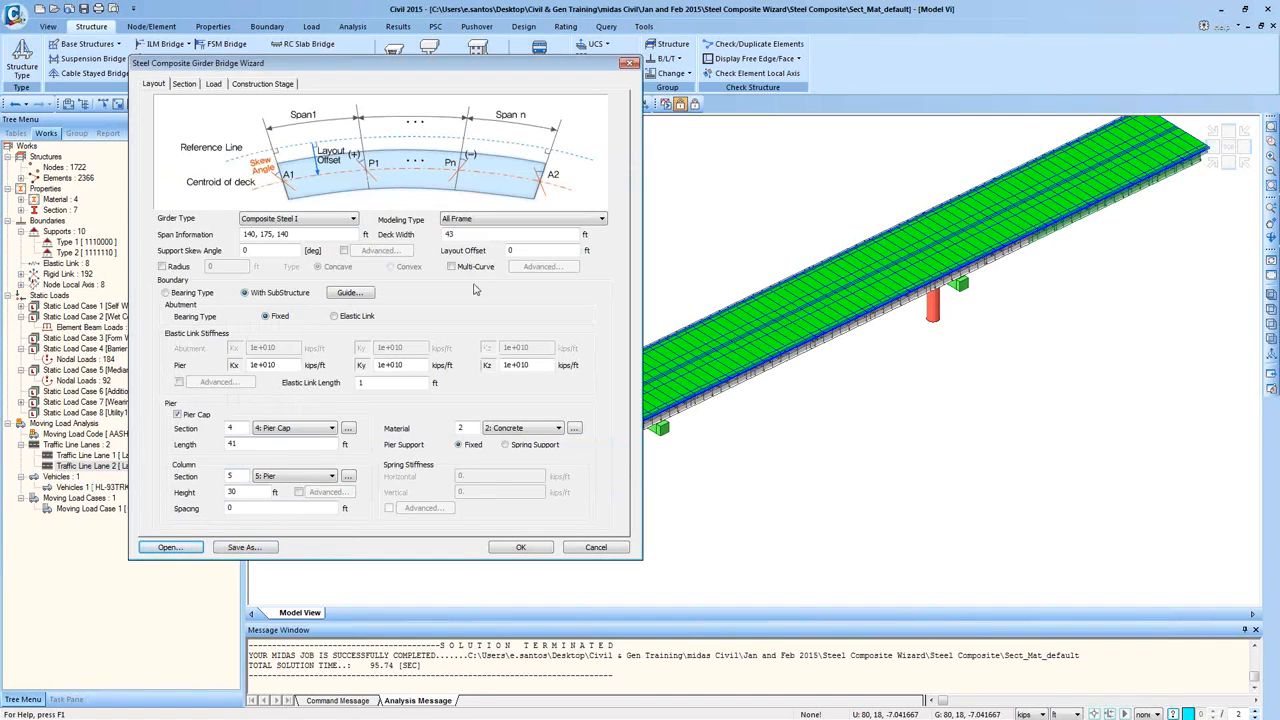
- Try the All Plate modeling type in the wizard, check the section settings, and close the wizard without generating a model
click(490, 221)
click(473, 240)
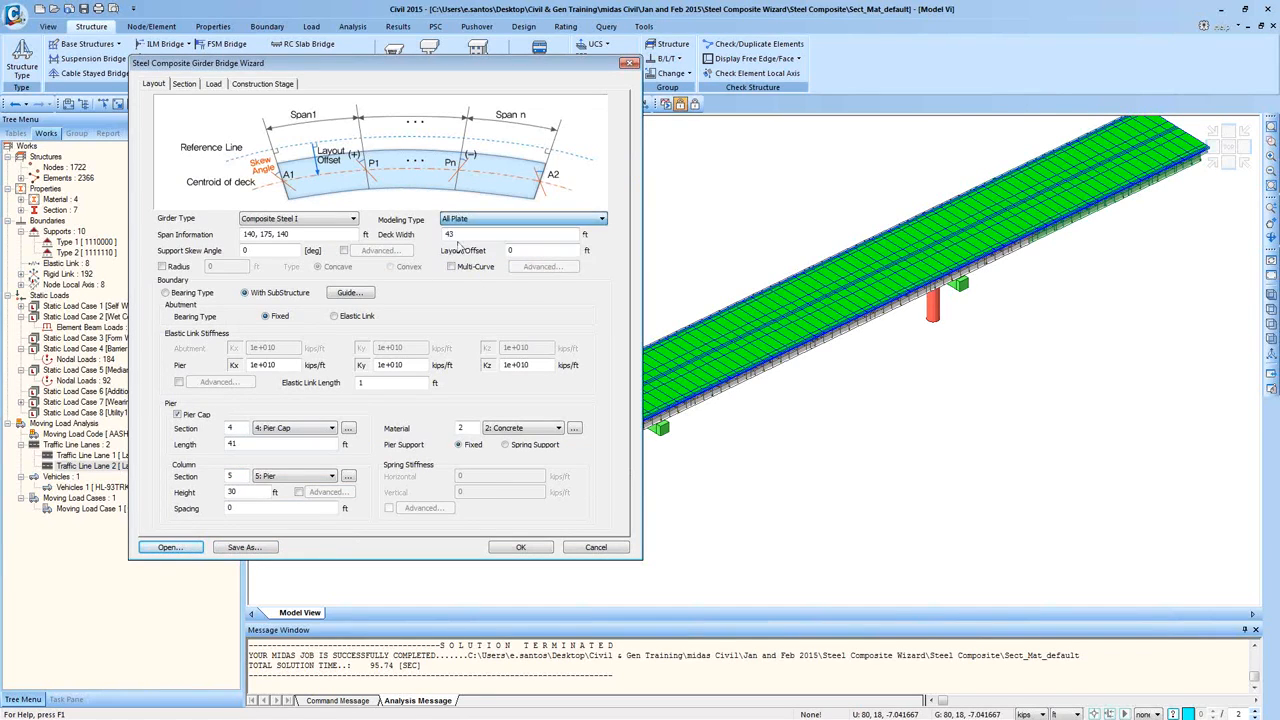
click(184, 84)
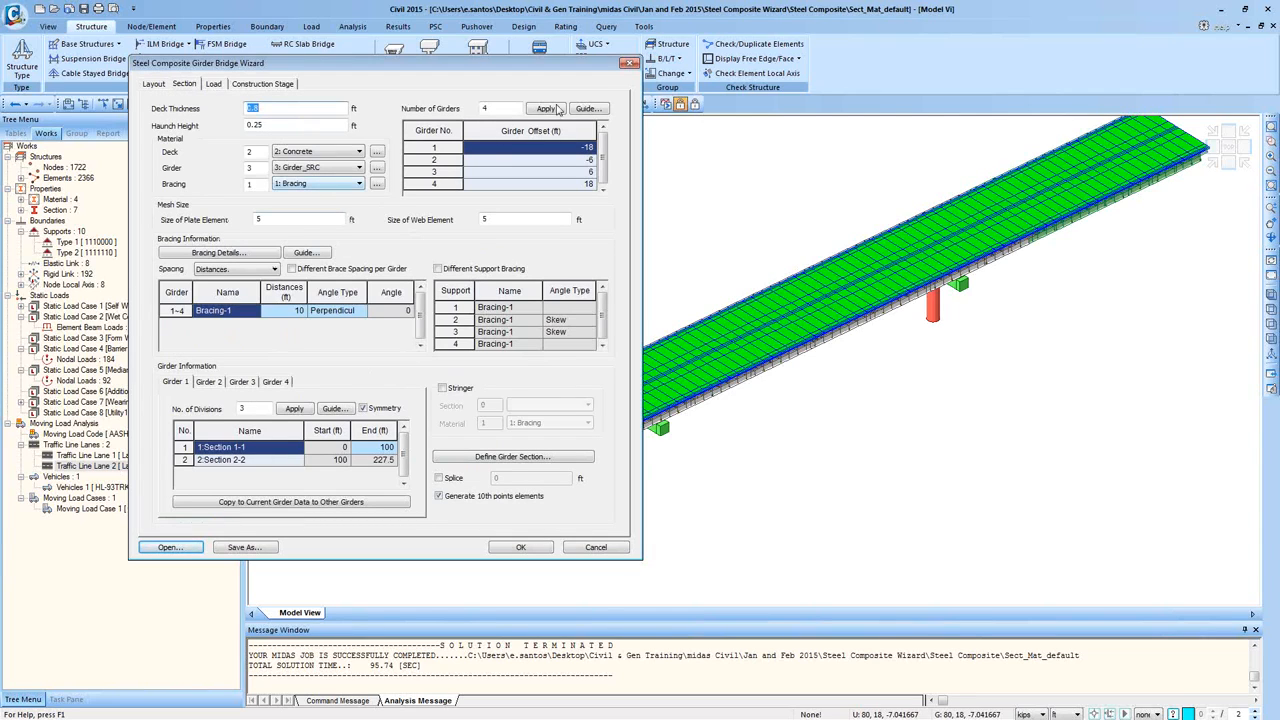
click(629, 63)
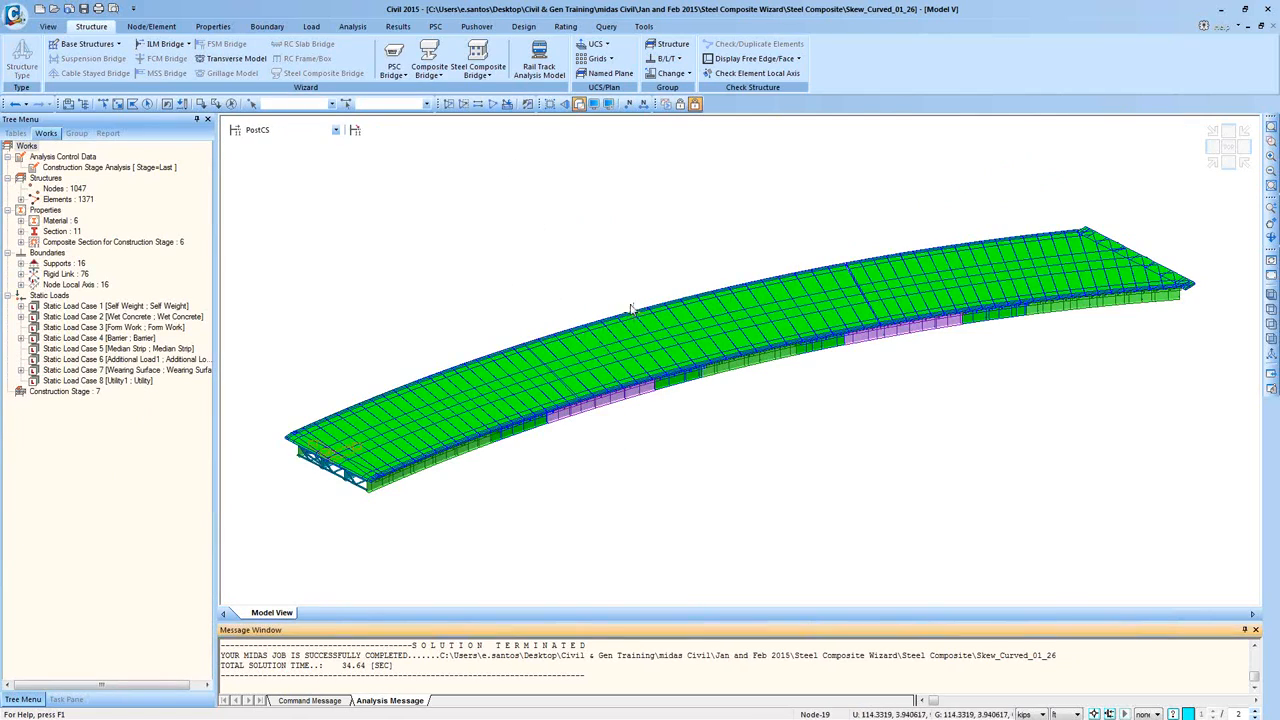
- In the analysed Skew_Curved_01_26 model, inspect the bridge and display construction stage Stage2-1
middle_drag(622, 306, 640, 338)
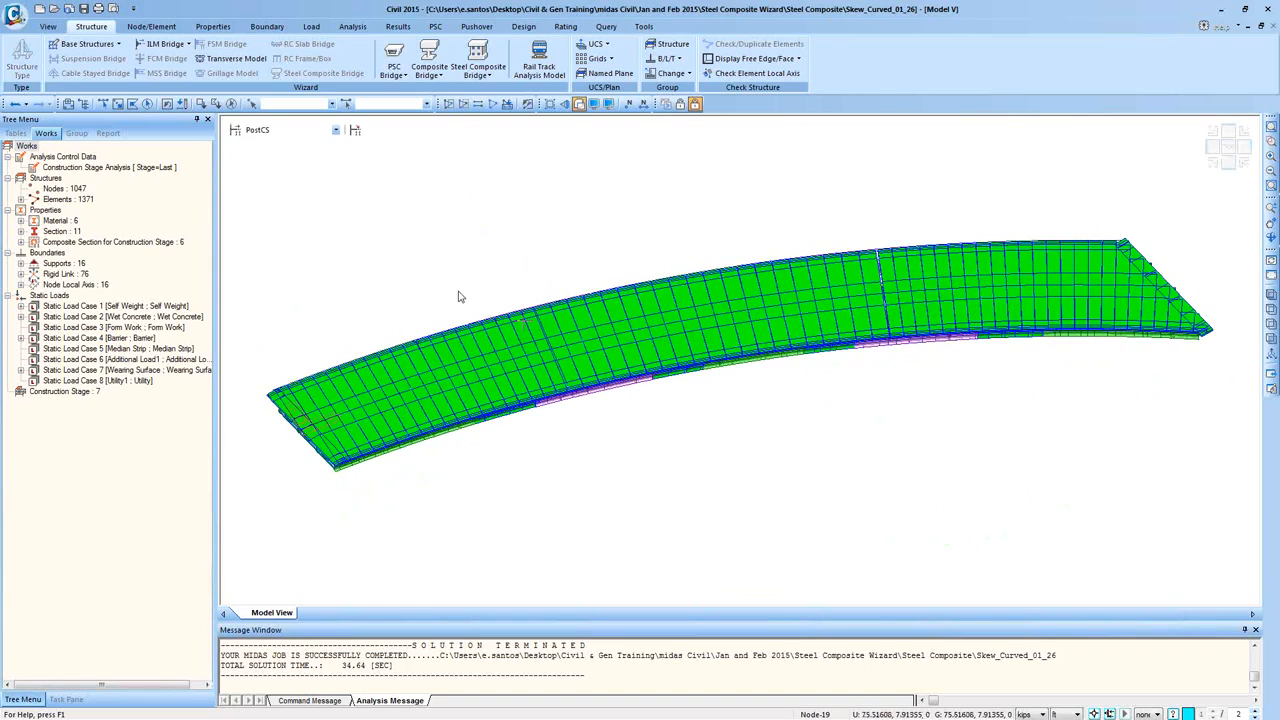
middle_drag(486, 434, 504, 412)
click(290, 130)
click(285, 158)
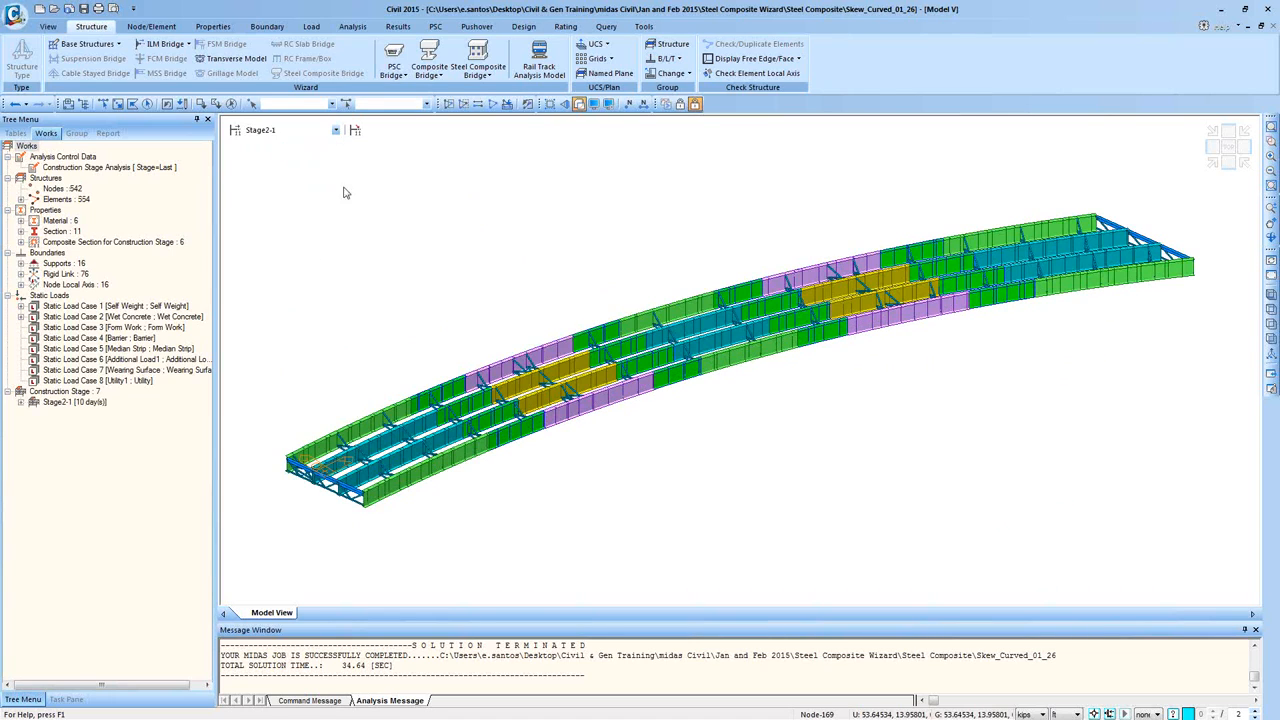
- Display the My beam diagram for CS: Summation at the last step of Stage2-1, with contour and line fill
click(352, 26)
click(397, 26)
click(86, 73)
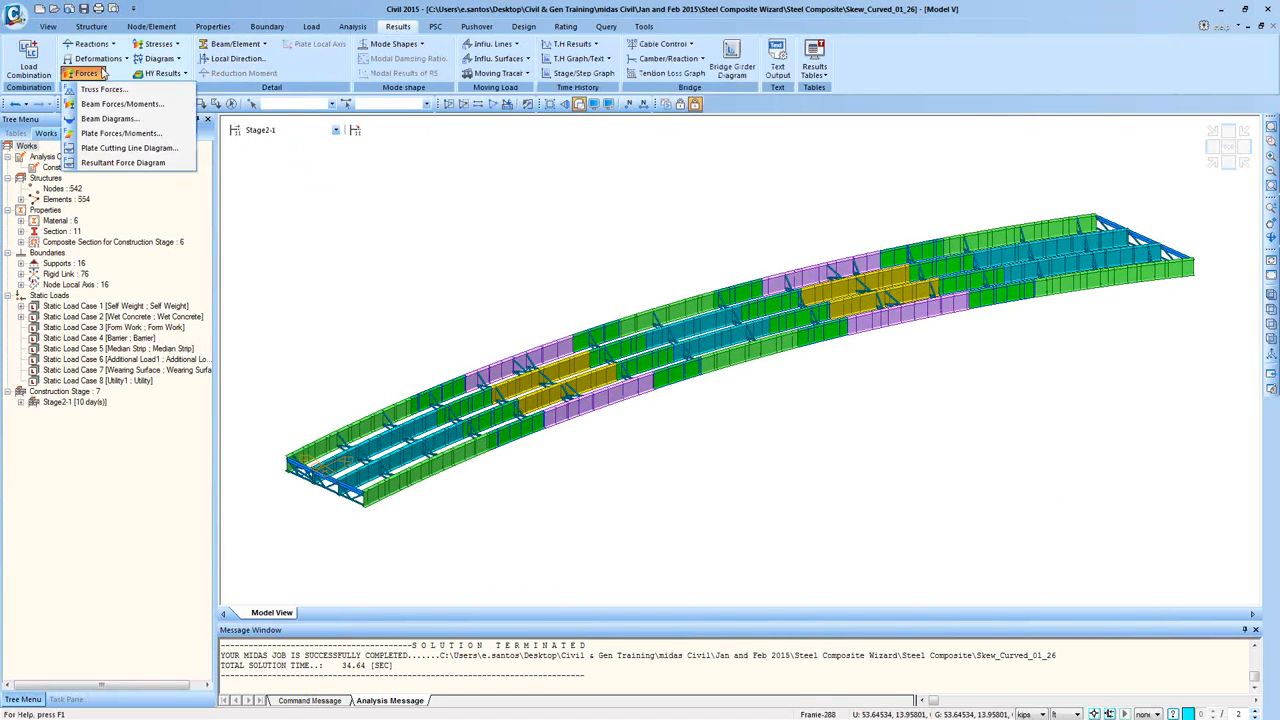
click(131, 121)
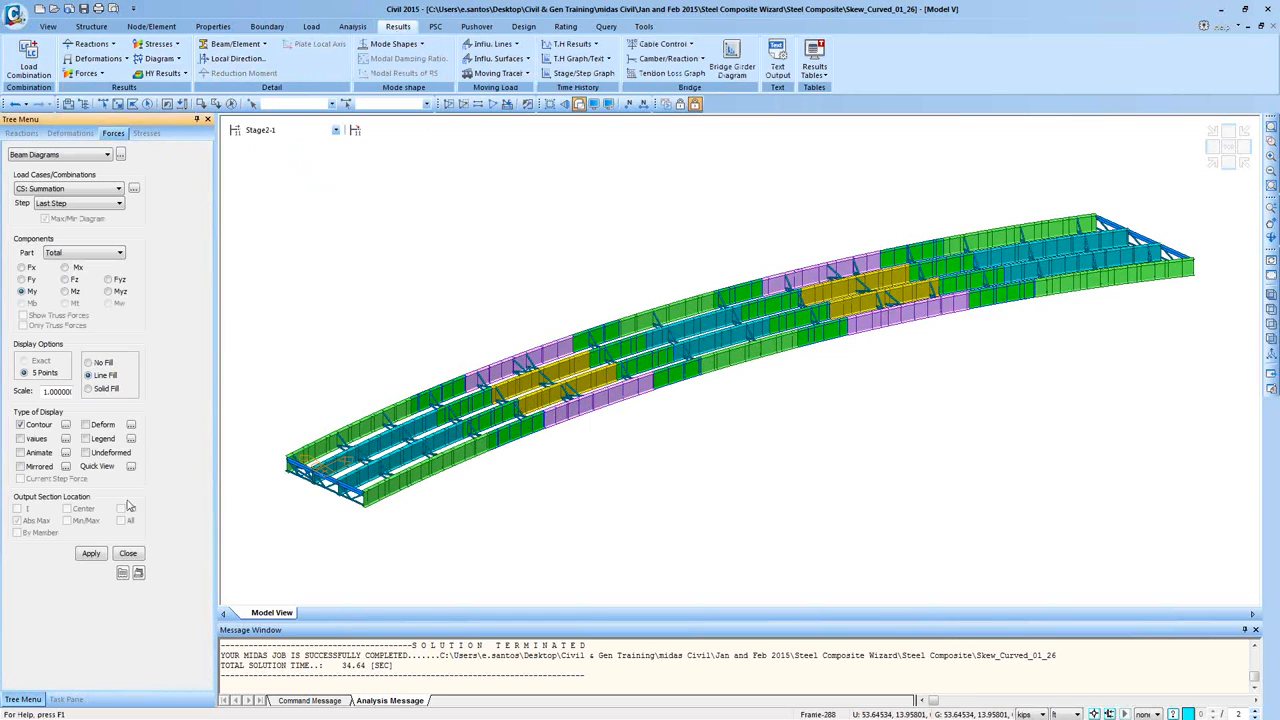
click(101, 555)
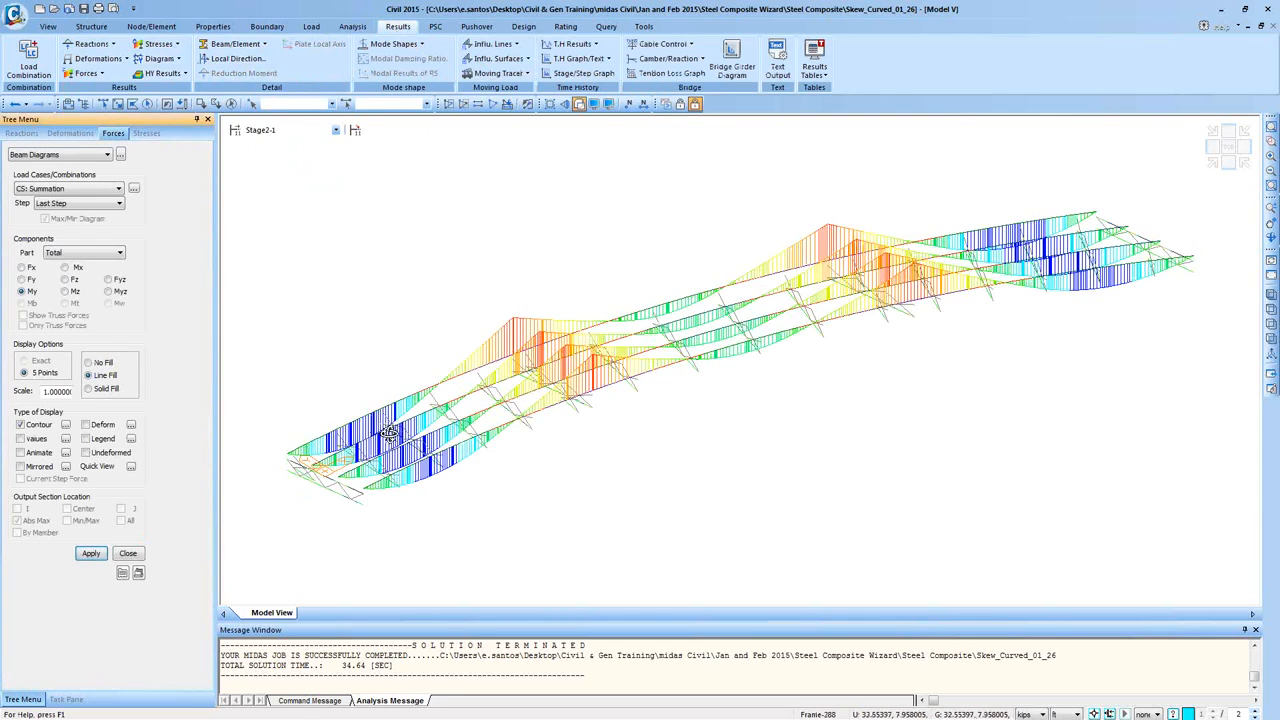
- Advance the My beam diagram from Stage2-1 through Stage2-2 to Stage2-3
click(318, 131)
click(310, 159)
key(Down)
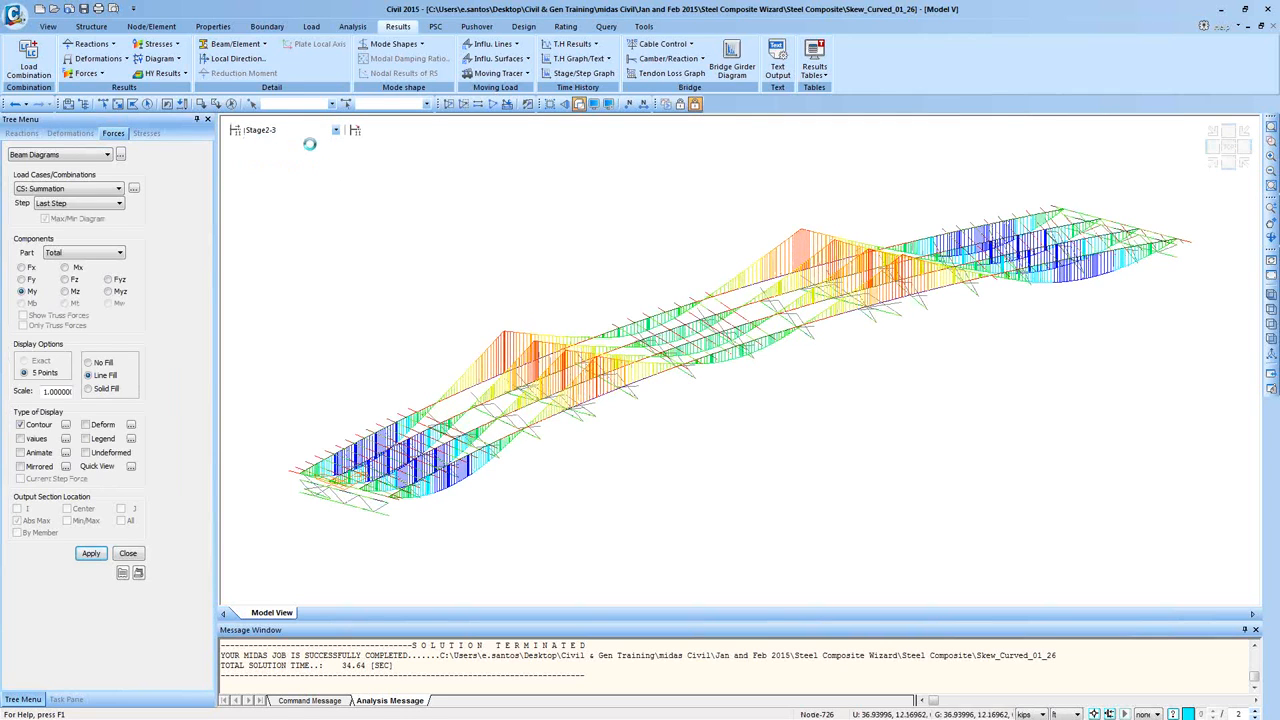
- Add the legend to the beam diagram and format its rank values as Fixed with 2 decimal points
click(85, 438)
click(90, 553)
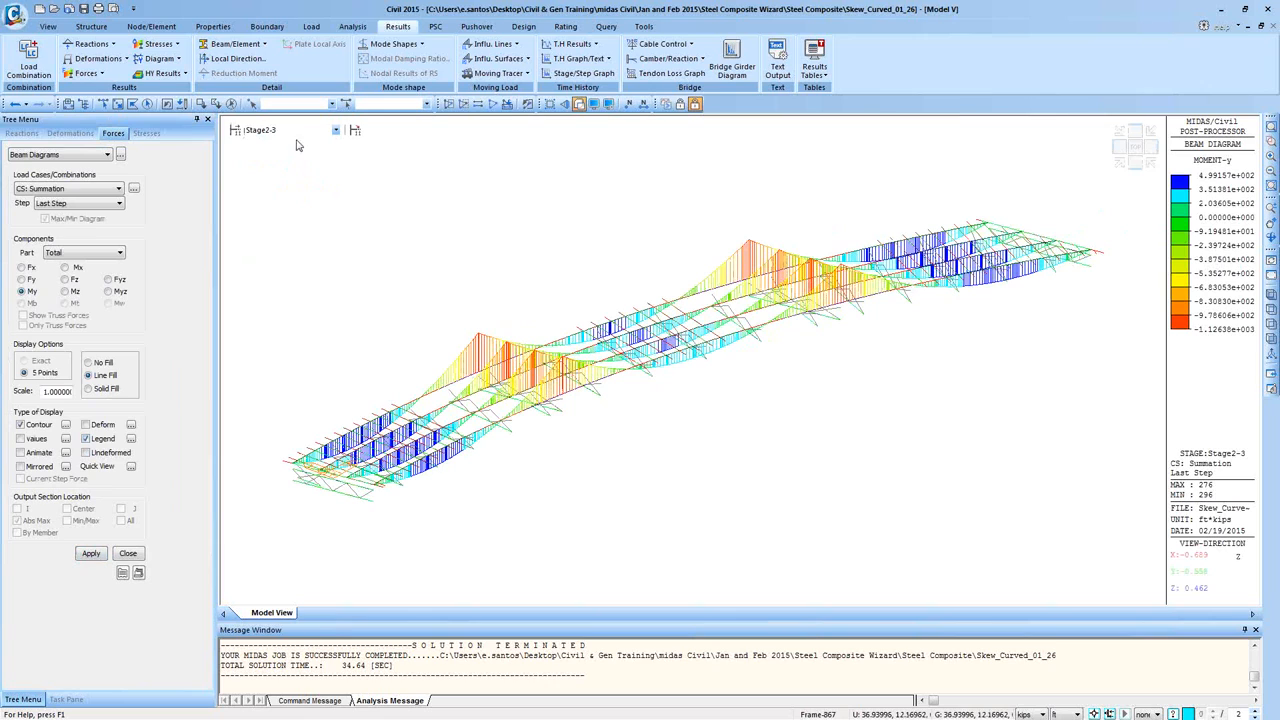
click(131, 438)
click(658, 360)
click(624, 414)
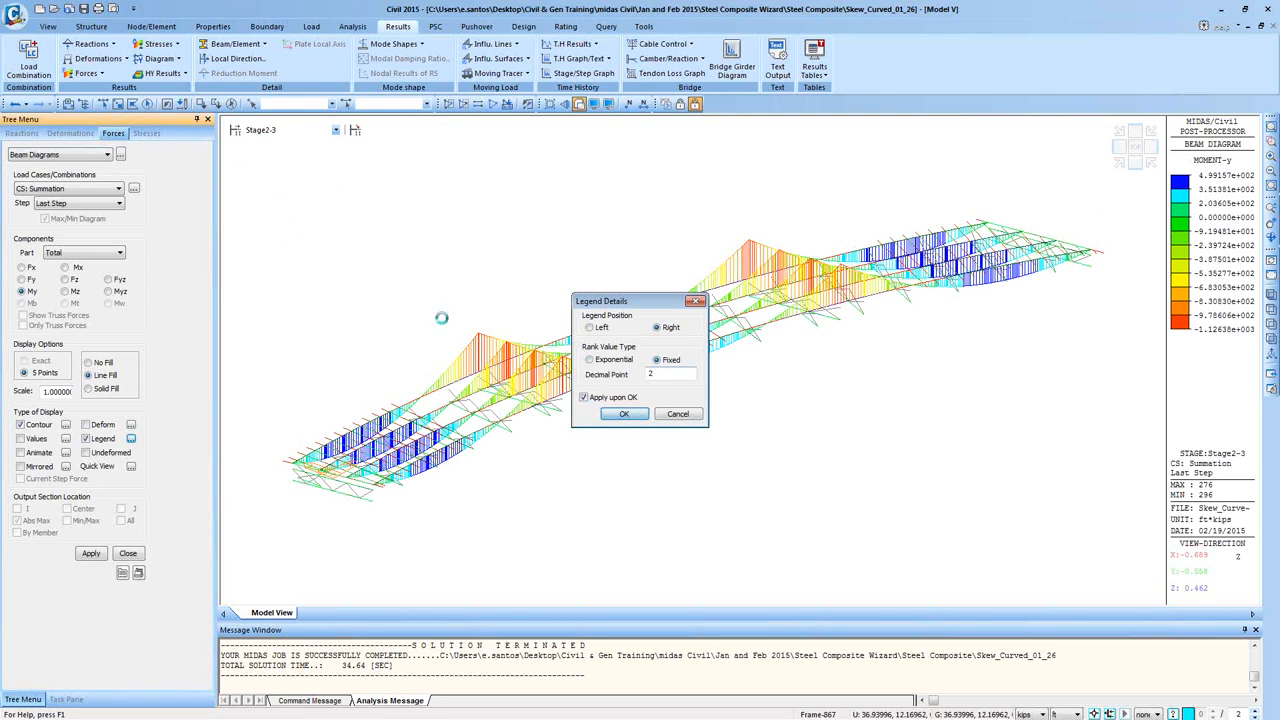
- Review the My moment diagram stage by stage from Stage2-2 through Stage4, and switch the model to PostCS
click(295, 131)
click(297, 159)
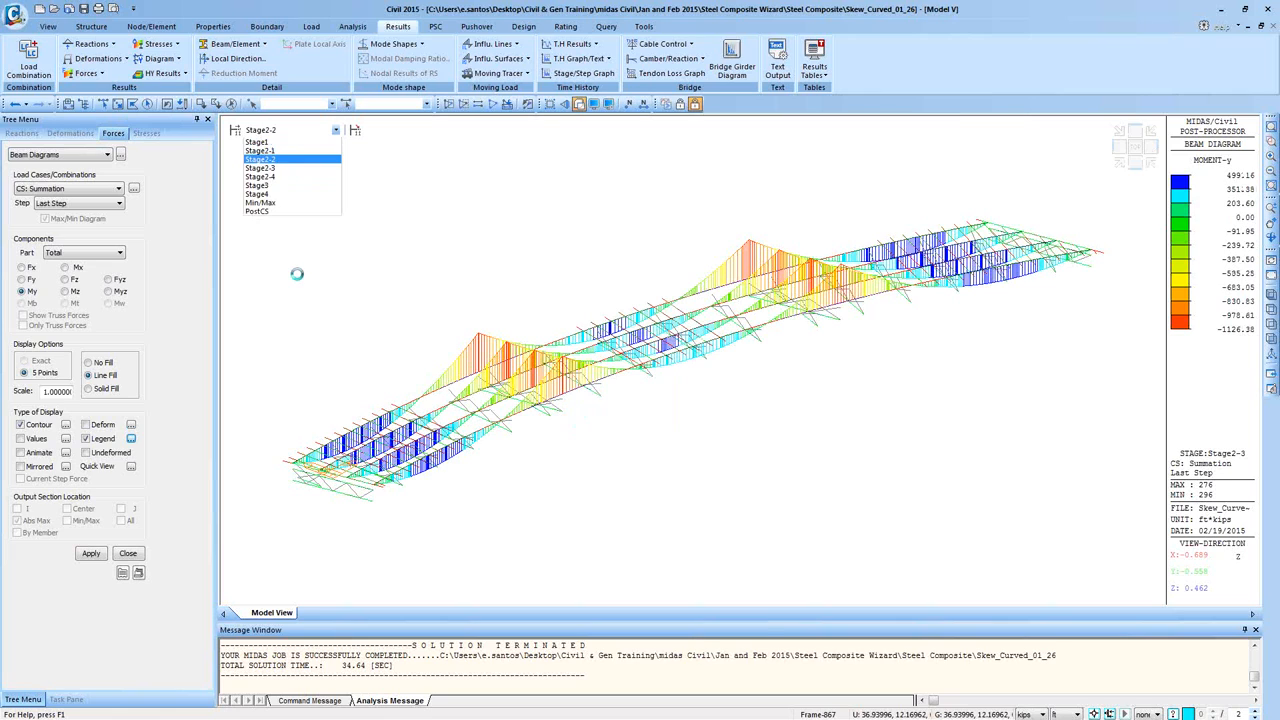
key(Down)
key(Down)
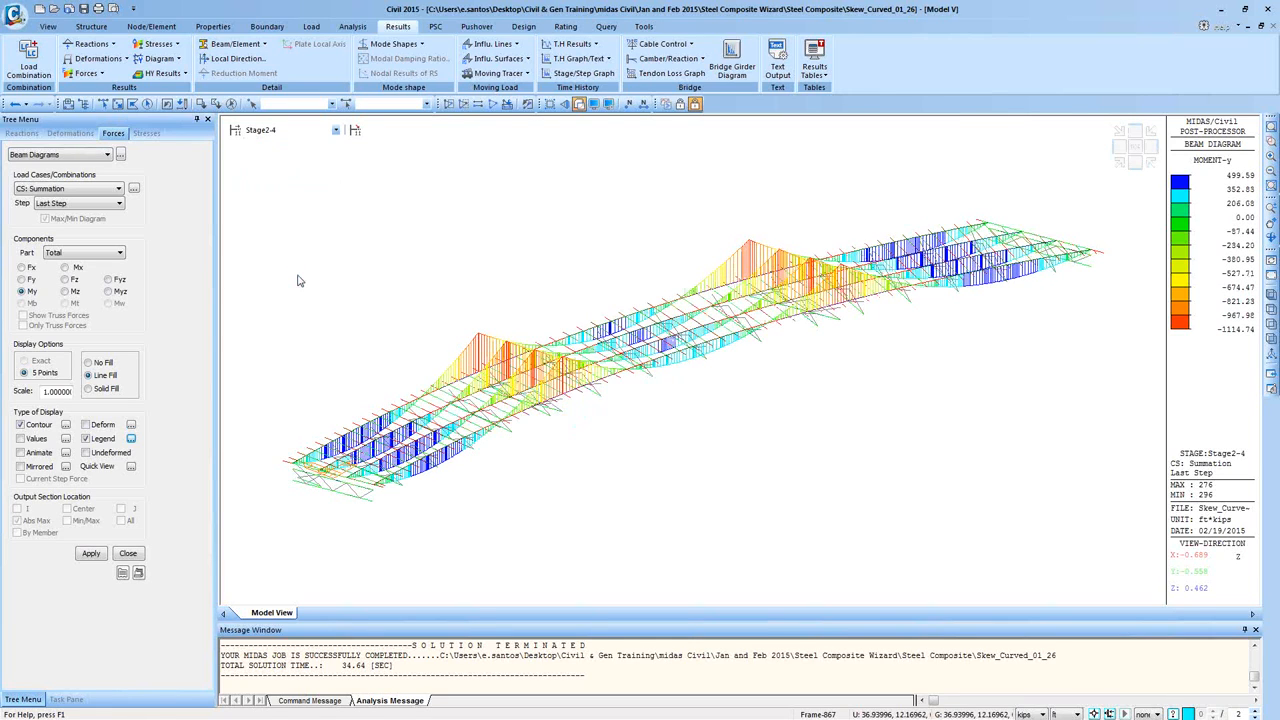
key(Down)
key(Down)
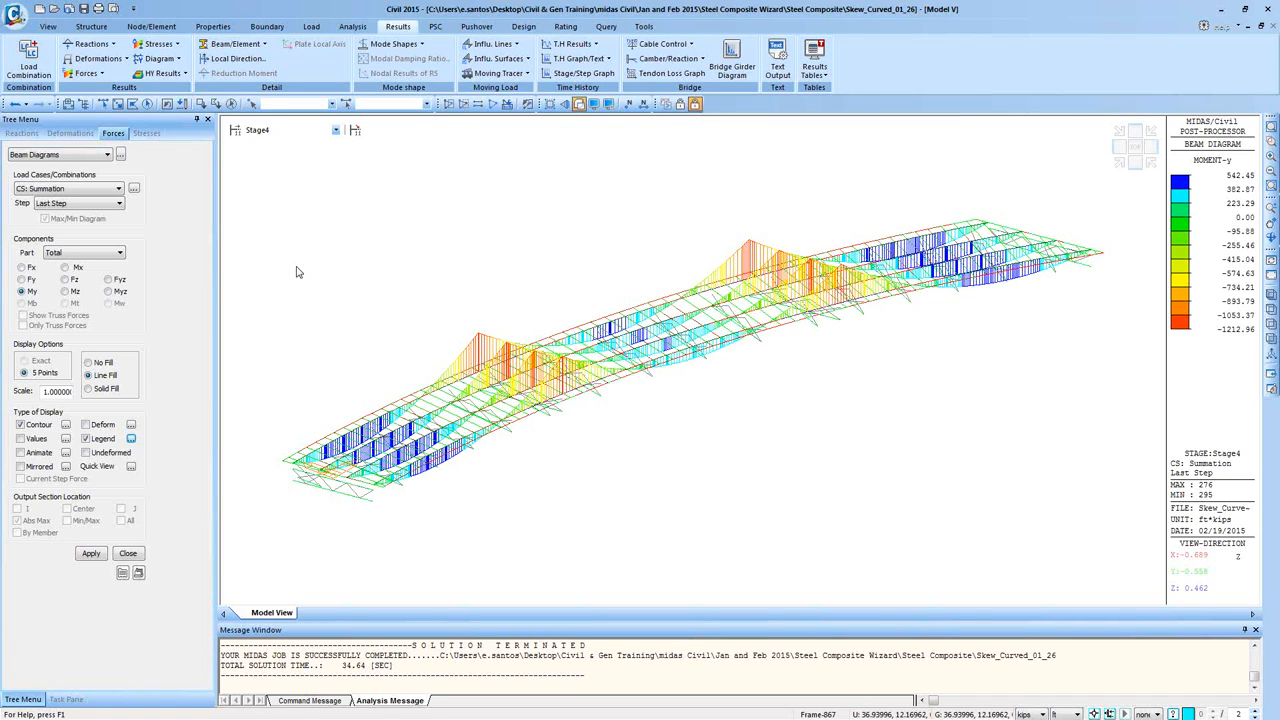
click(310, 130)
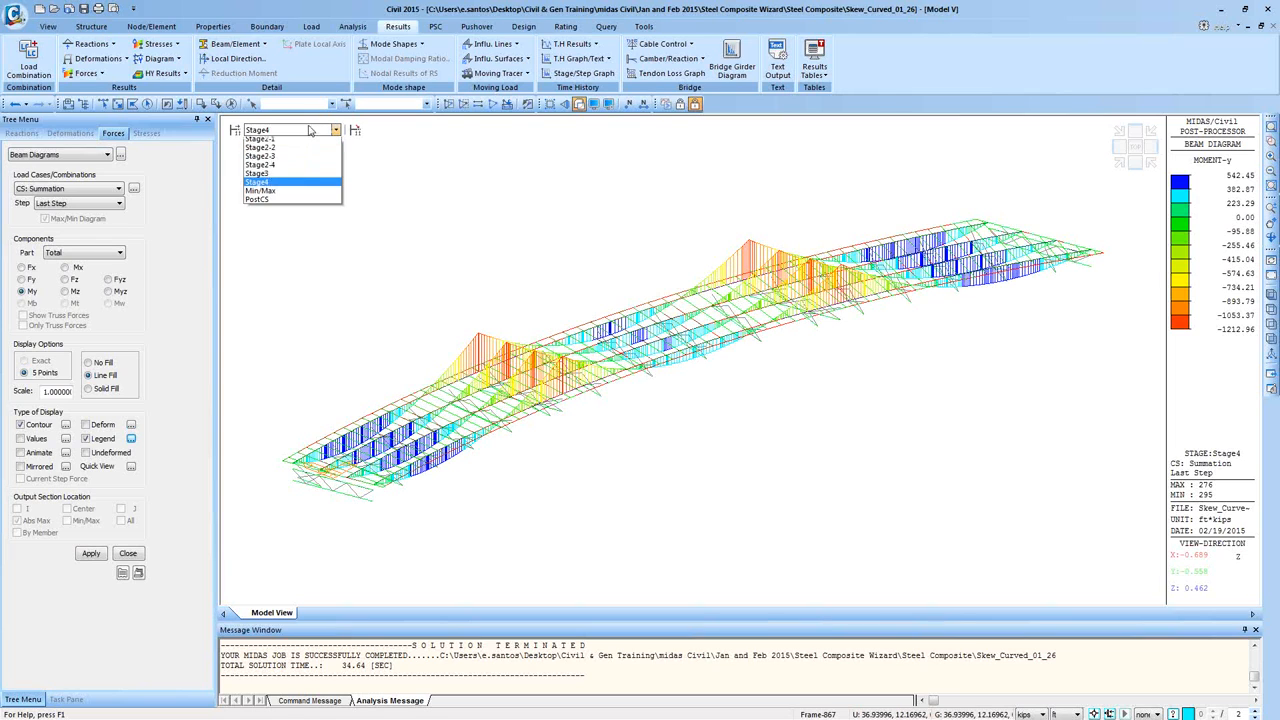
click(295, 210)
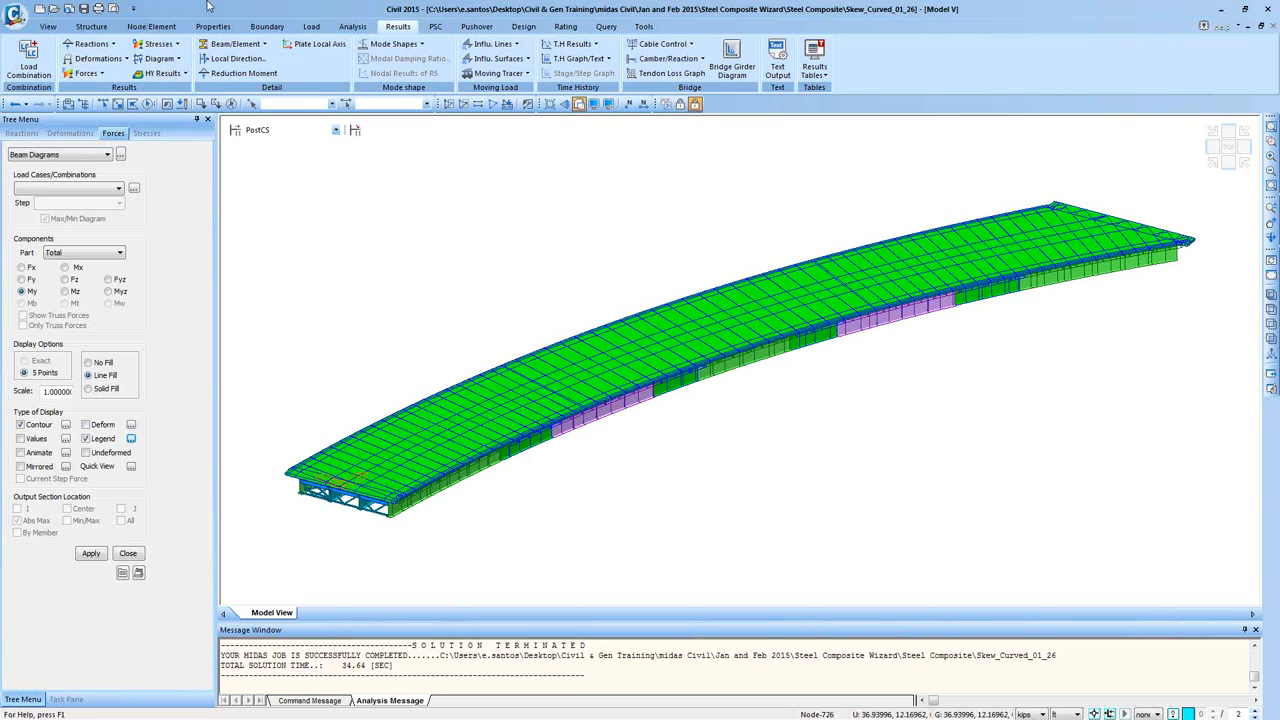
- Switch to the midas Civil On-line Manual in Chrome, highlight the version in its address, and expand Start, Structure and Wizard
drag(0, 155, 470, 2)
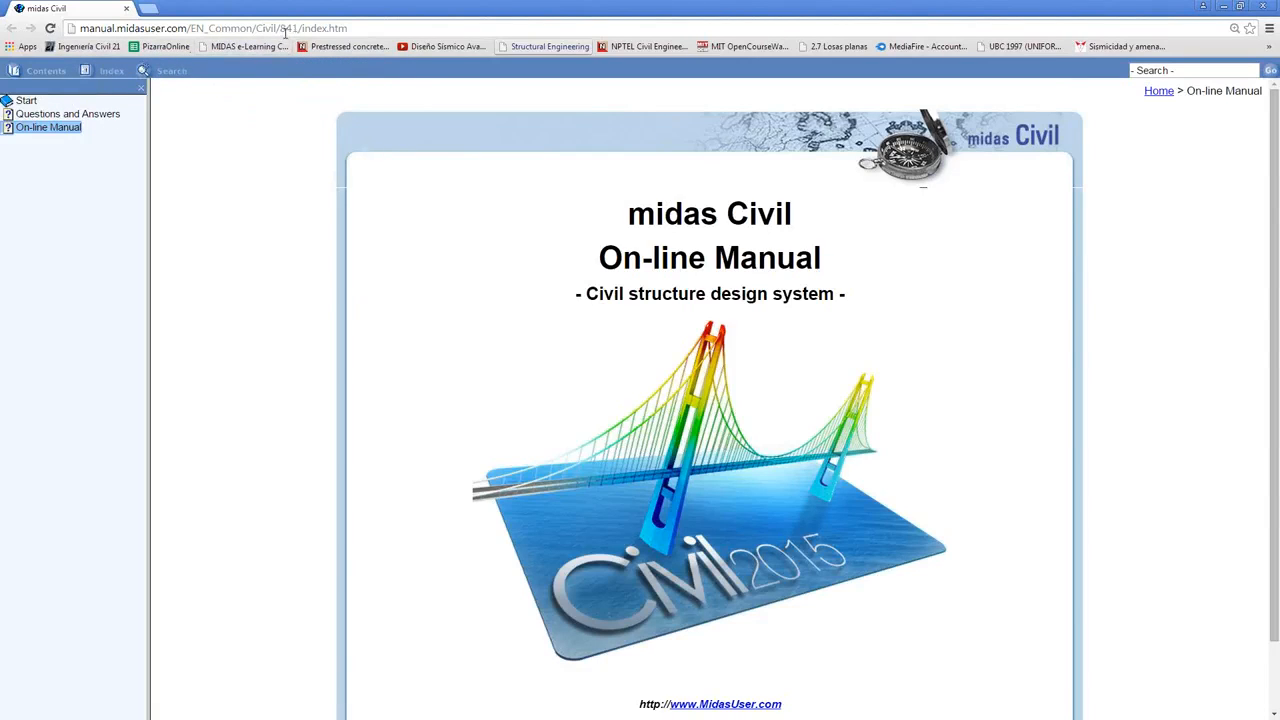
drag(279, 28, 297, 28)
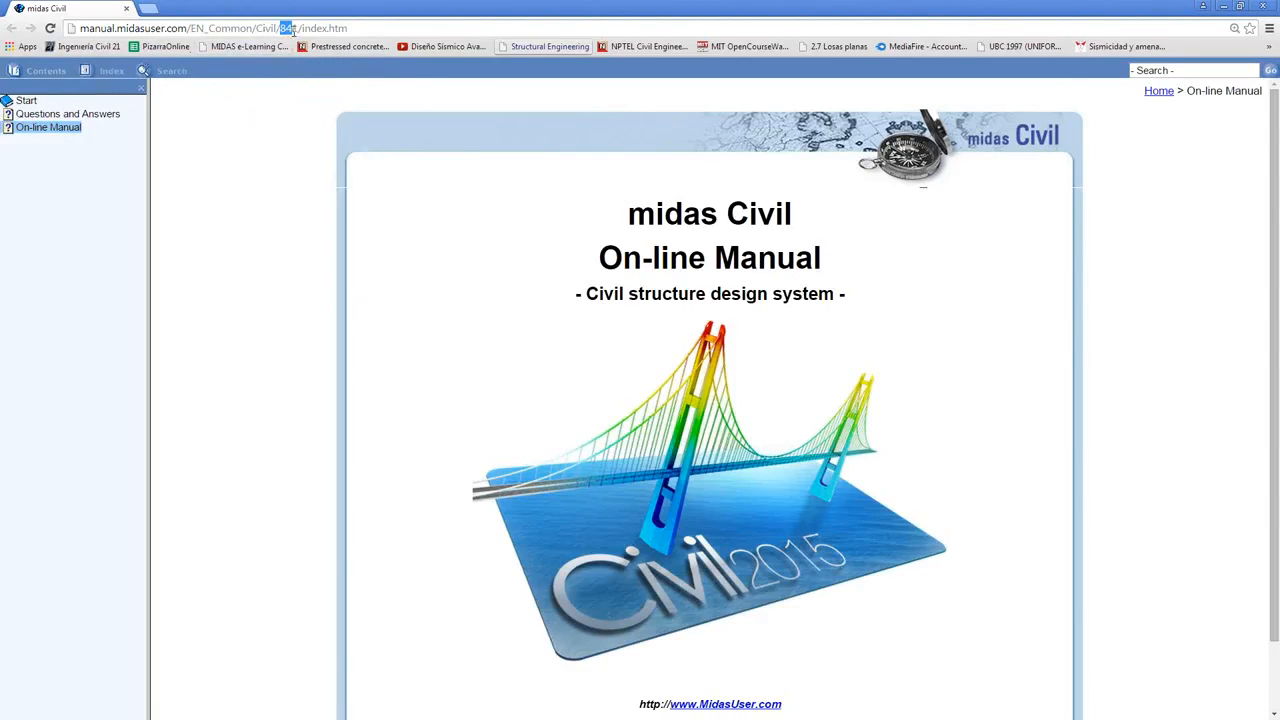
click(30, 102)
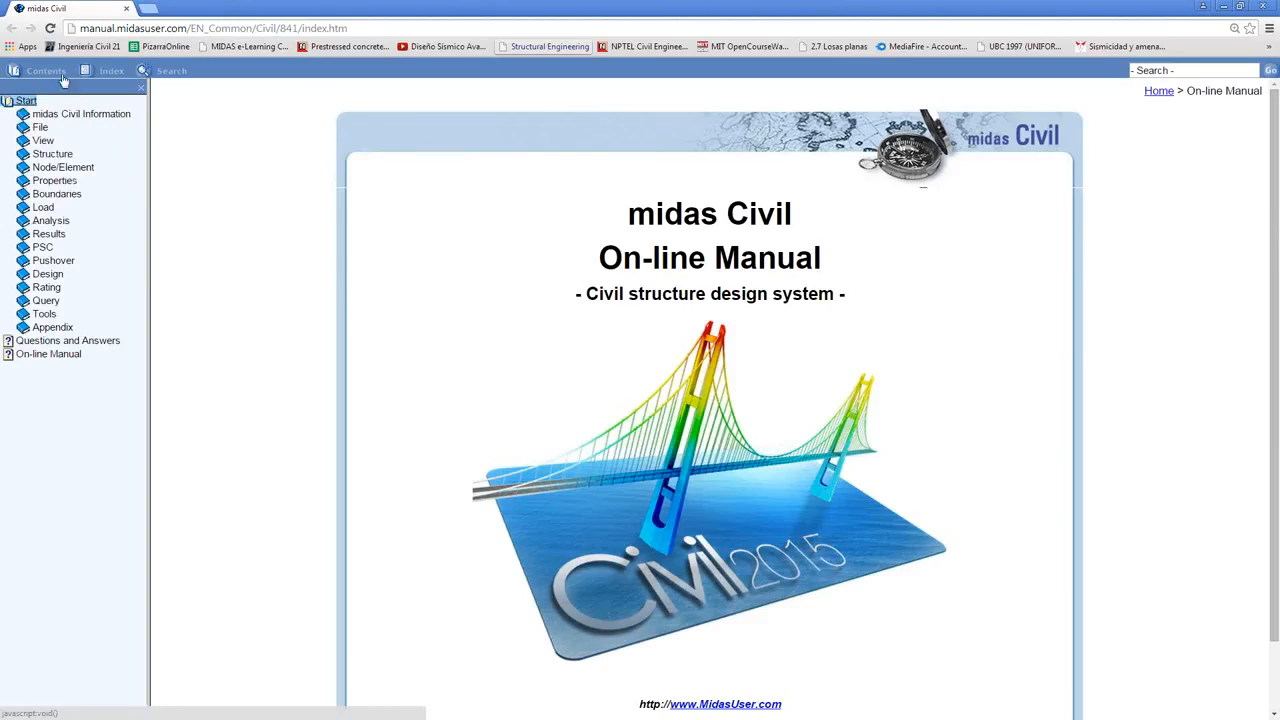
click(52, 154)
click(65, 181)
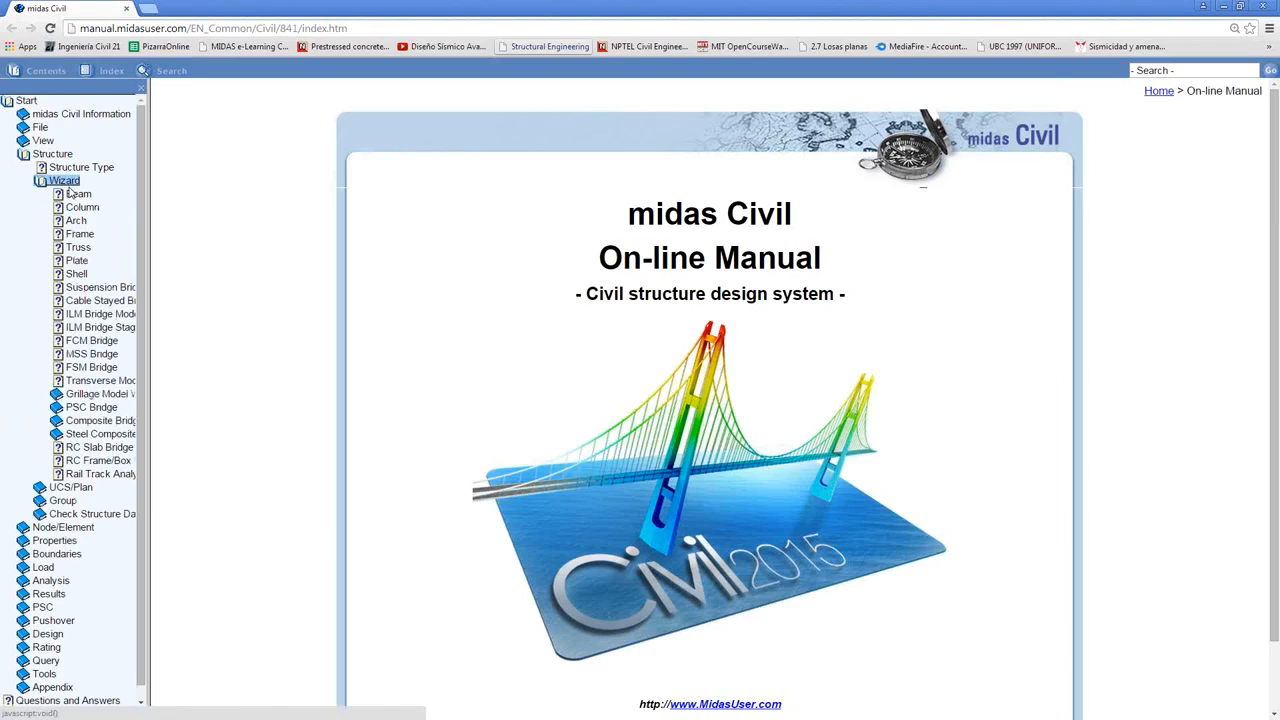
- Widen the manual's contents pane and expand the Steel Composite Bridge Wizard topics, leaving Grillage Model Wizard collapsed
click(100, 394)
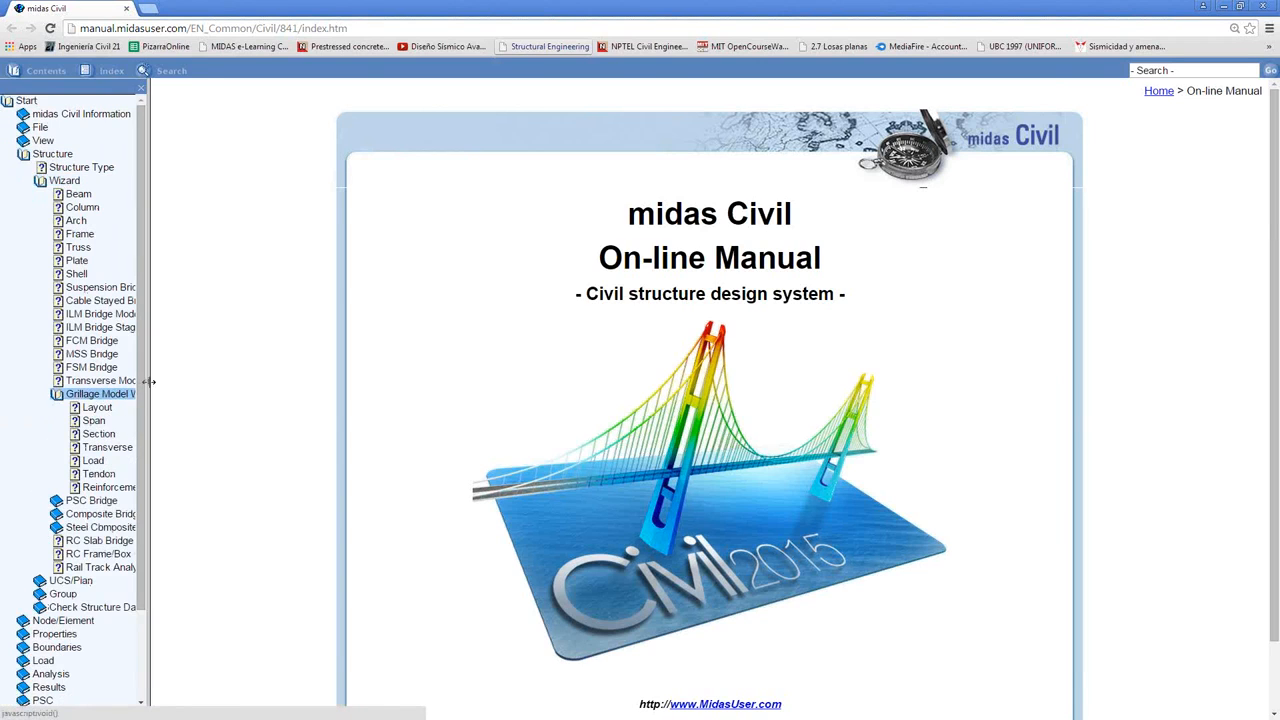
drag(152, 381, 314, 381)
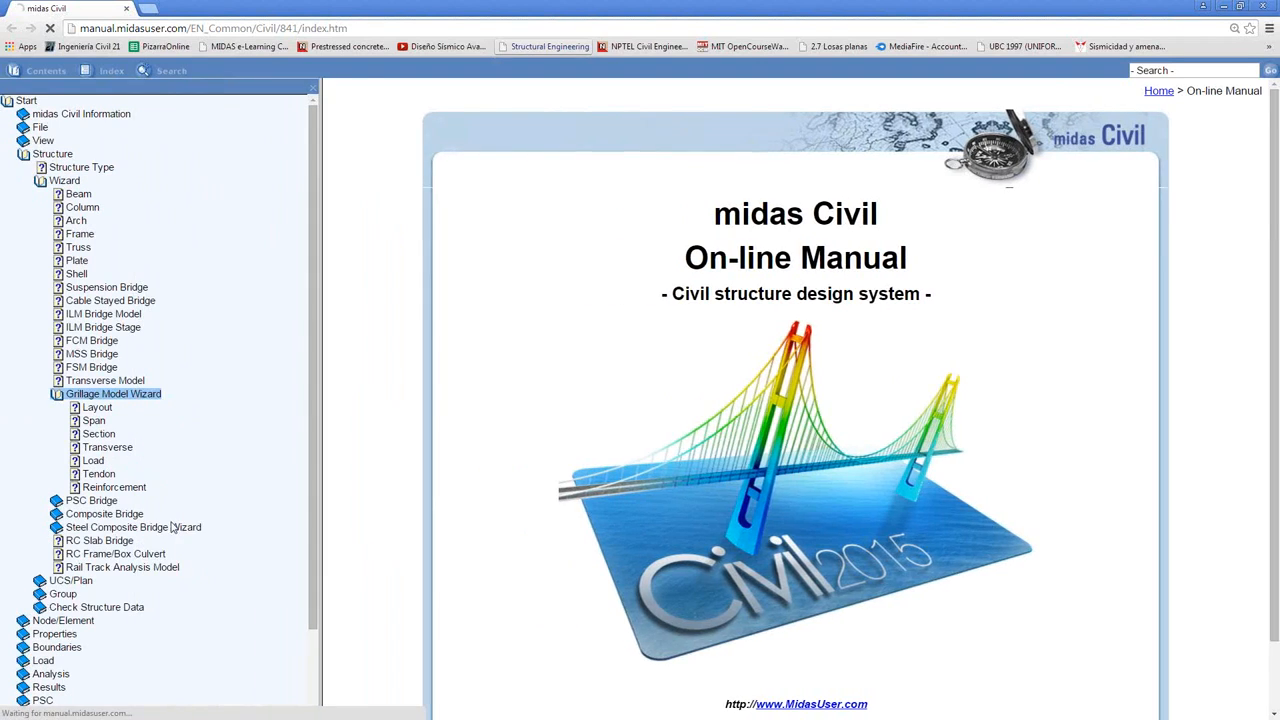
click(170, 527)
click(110, 394)
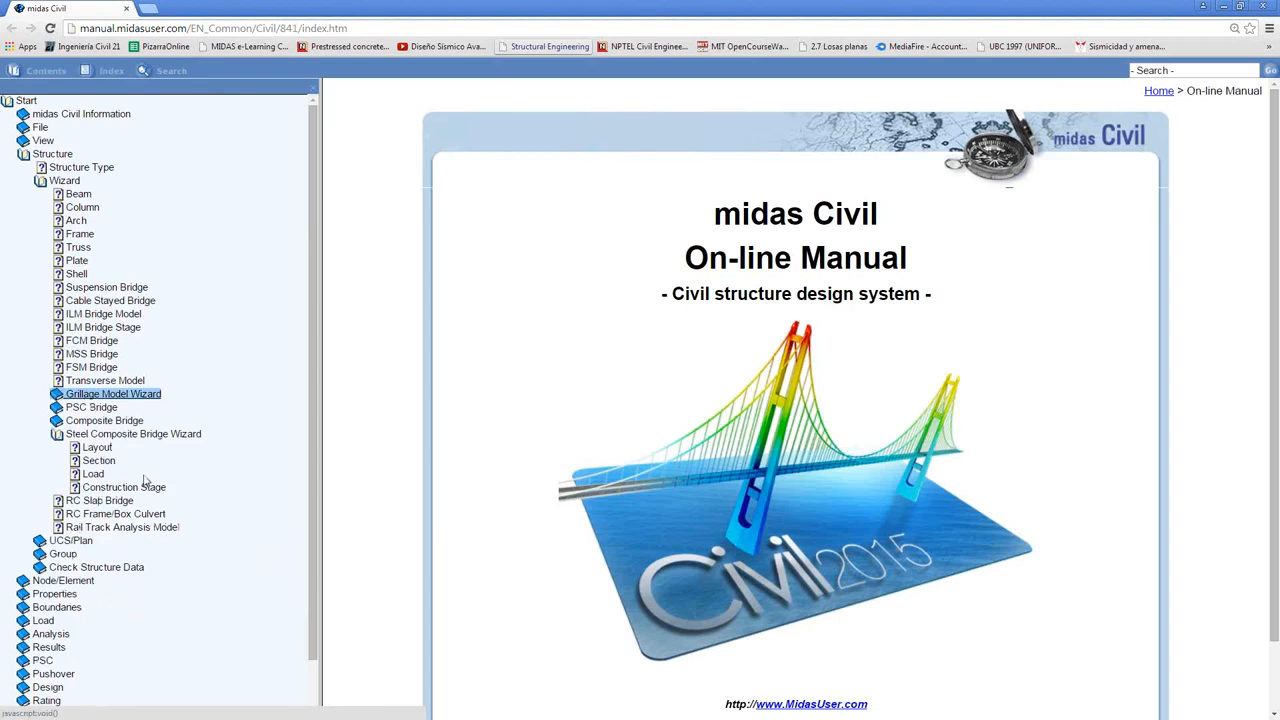
- Open the Steel Composite Bridge Wizard's Layout page and read through its girder type, span, plan curve and boundary explanations
click(98, 448)
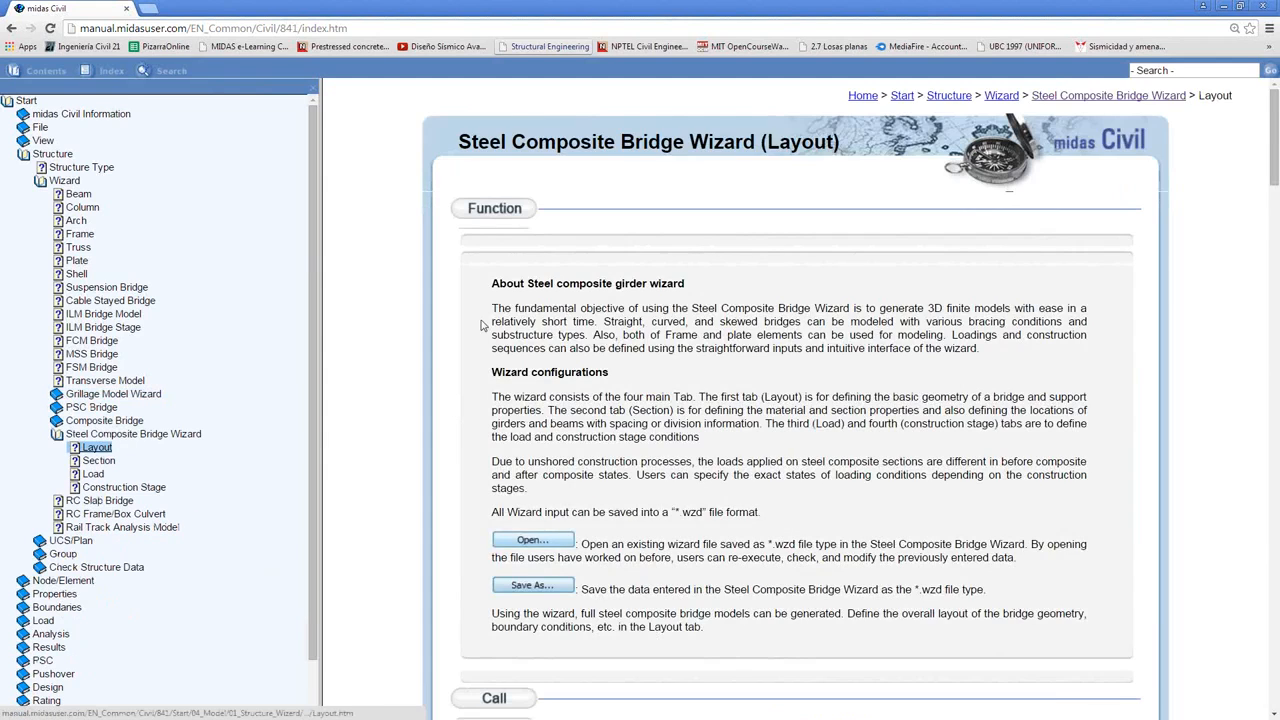
scroll(460, 375, down, 4)
scroll(458, 376, down, 3)
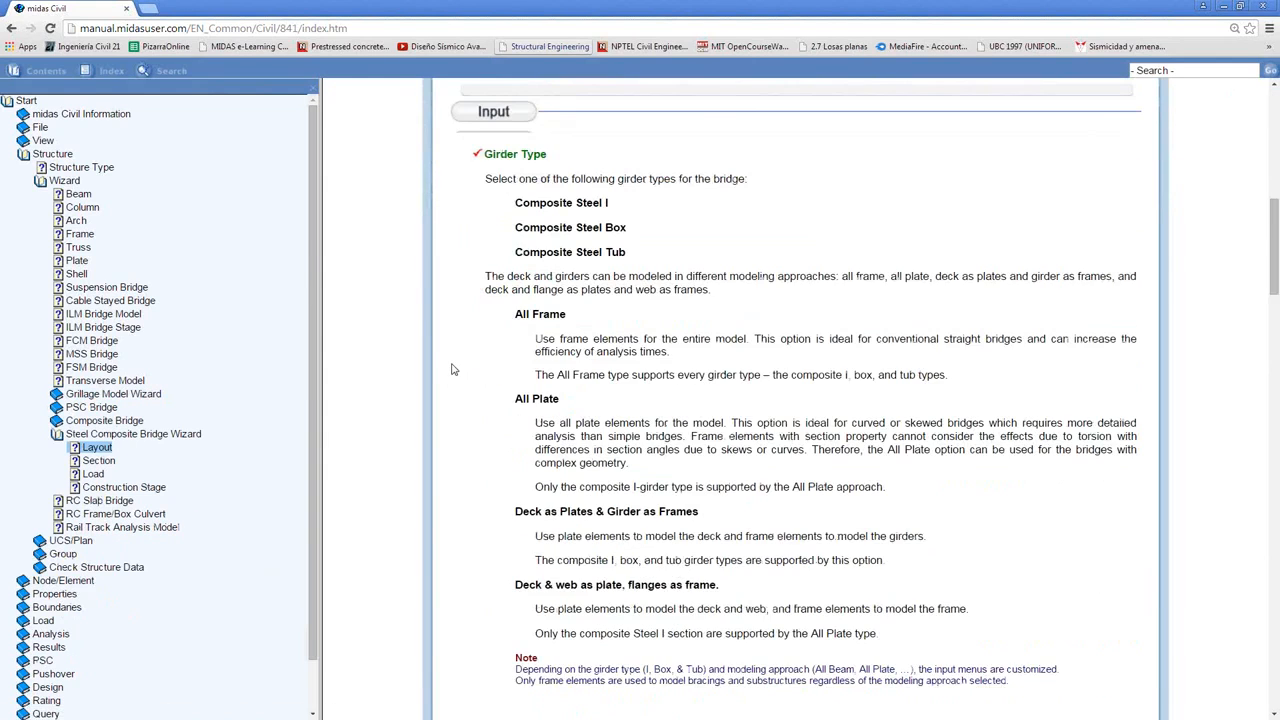
scroll(450, 378, down, 1)
scroll(449, 378, down, 9)
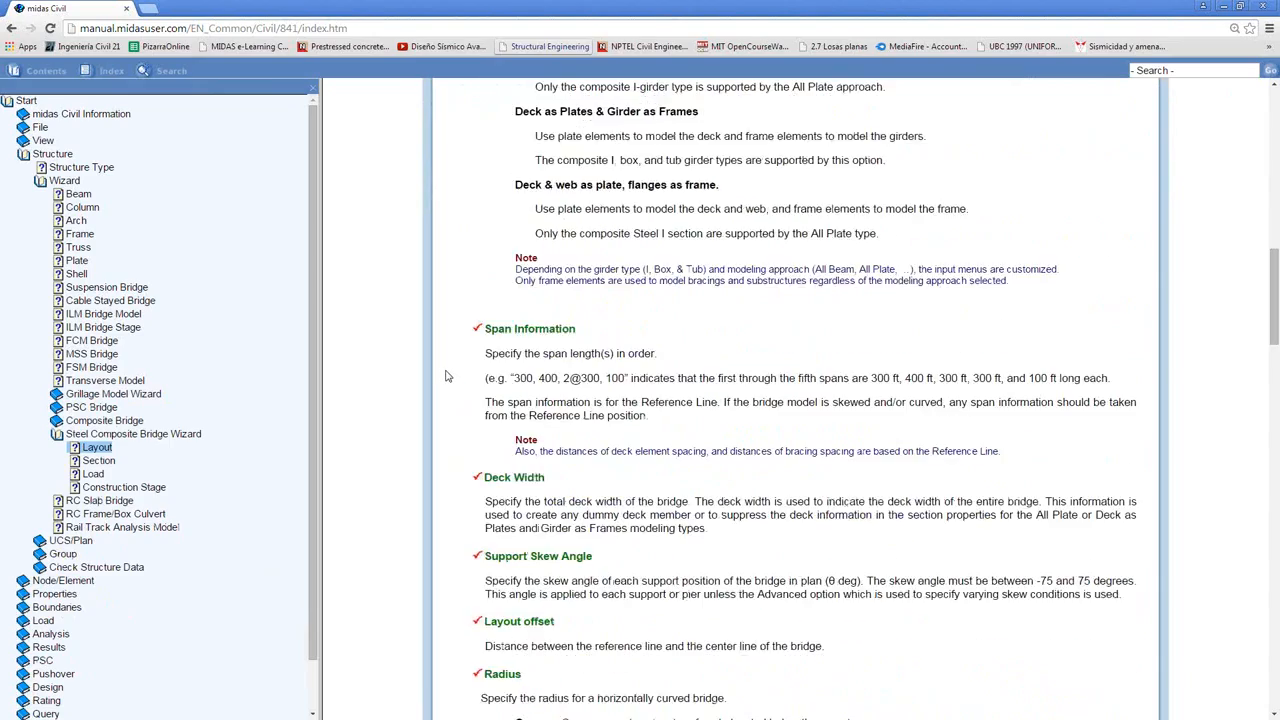
scroll(446, 378, down, 2)
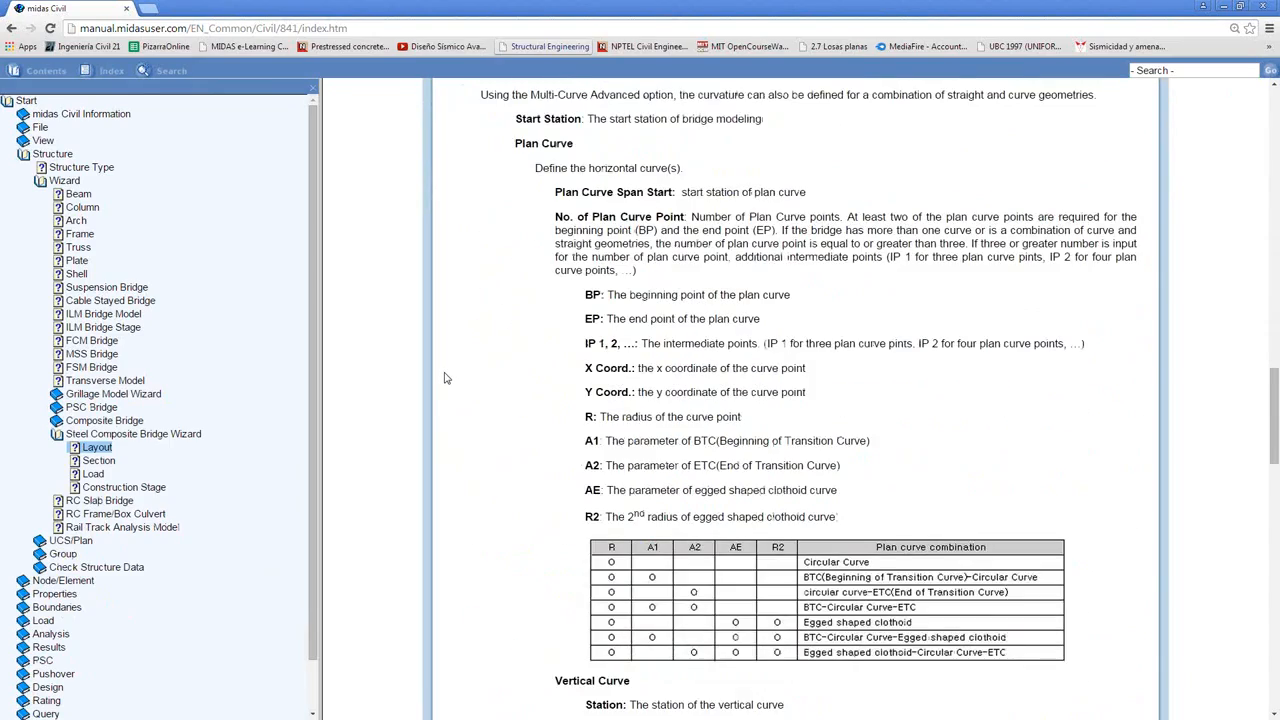
scroll(446, 378, down, 8)
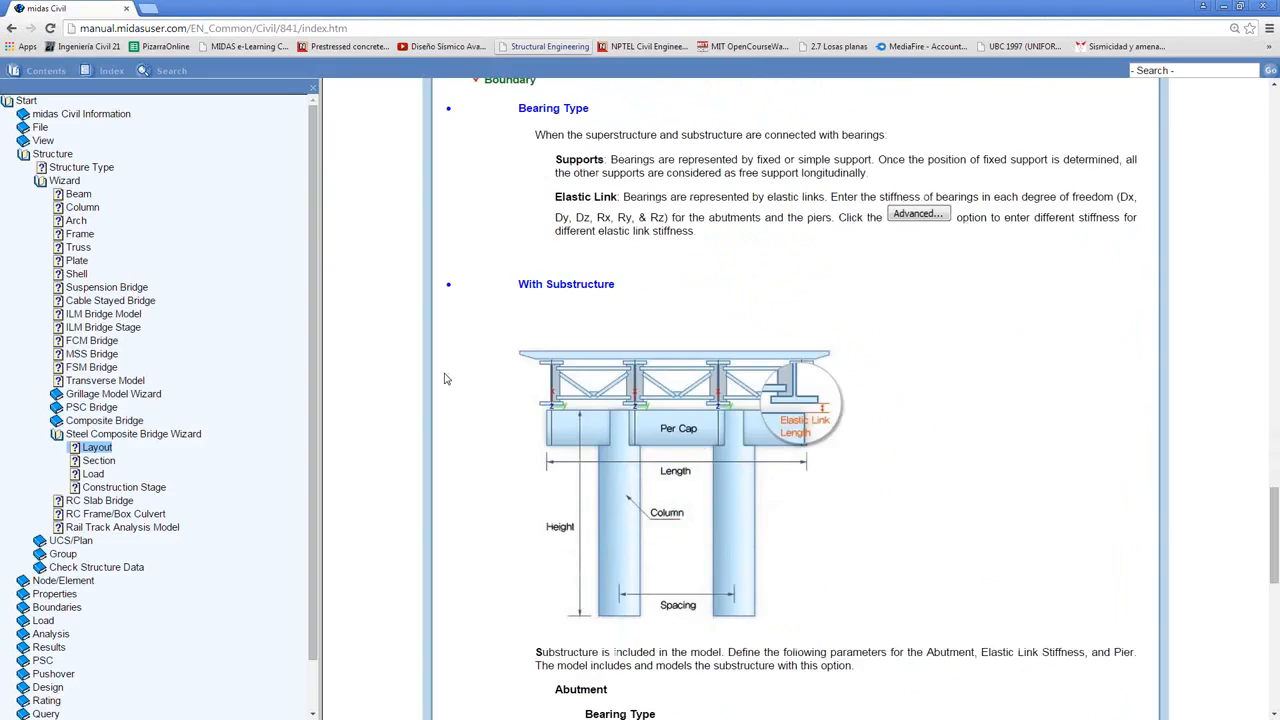